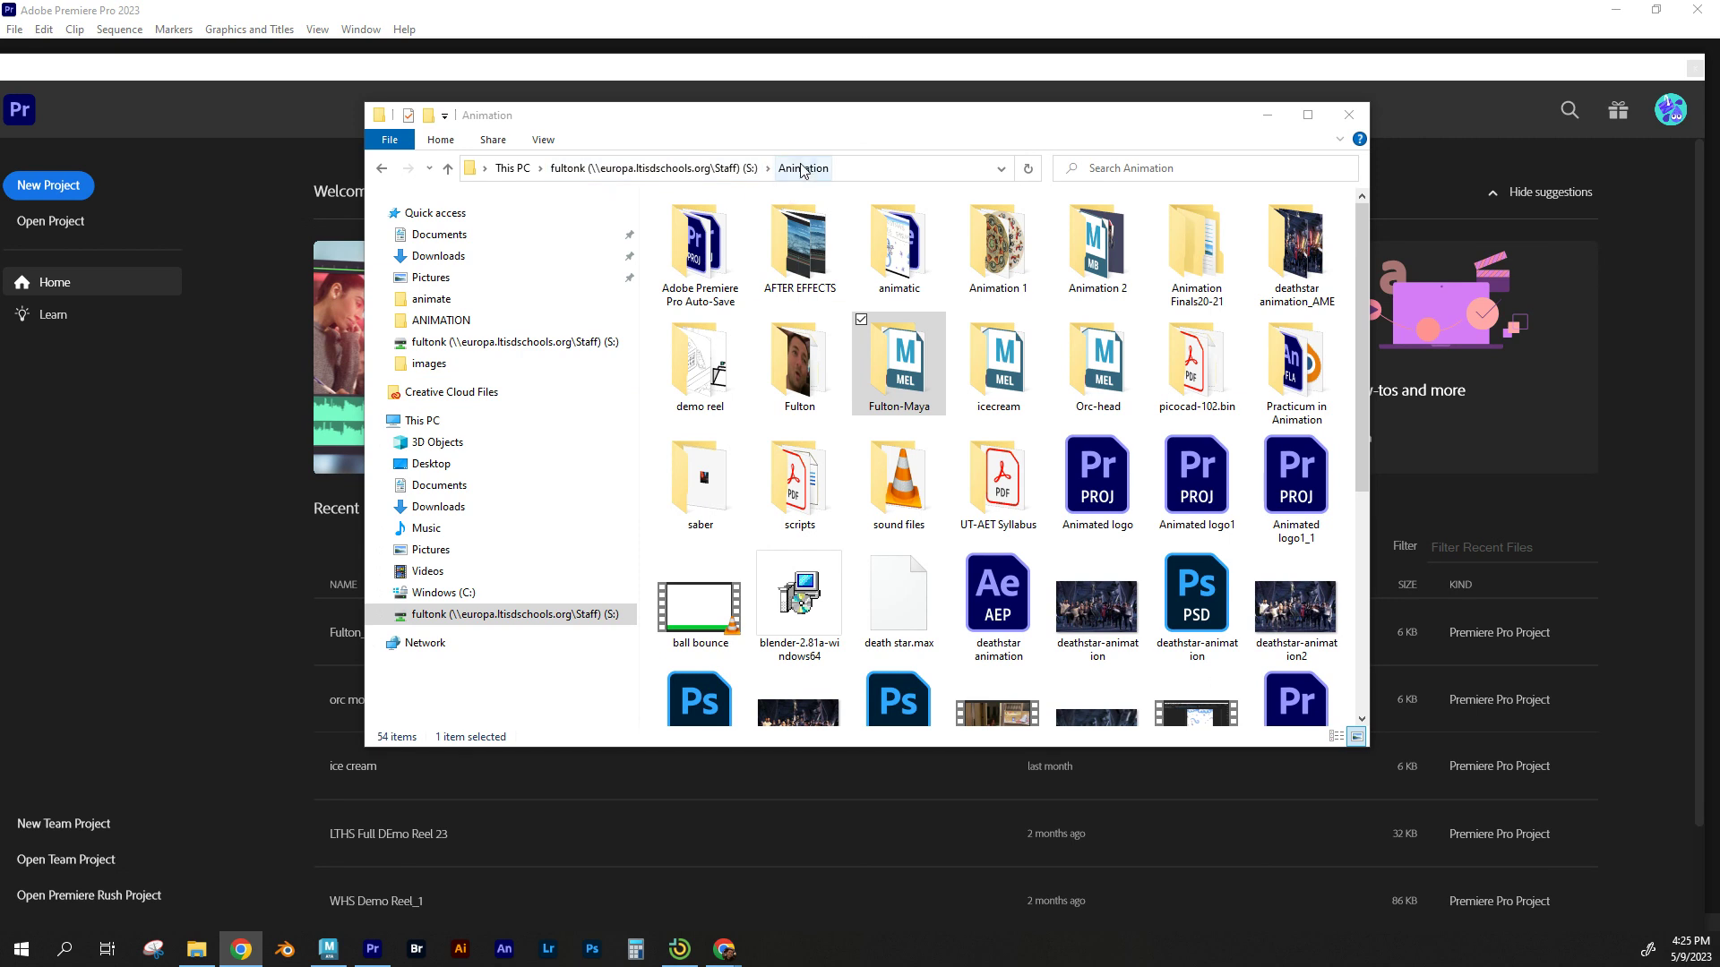
Check the 120 orc-head renders as large icons in Fulton-Maya\images, then switch back to Premiere Pro.
double_click(865, 377)
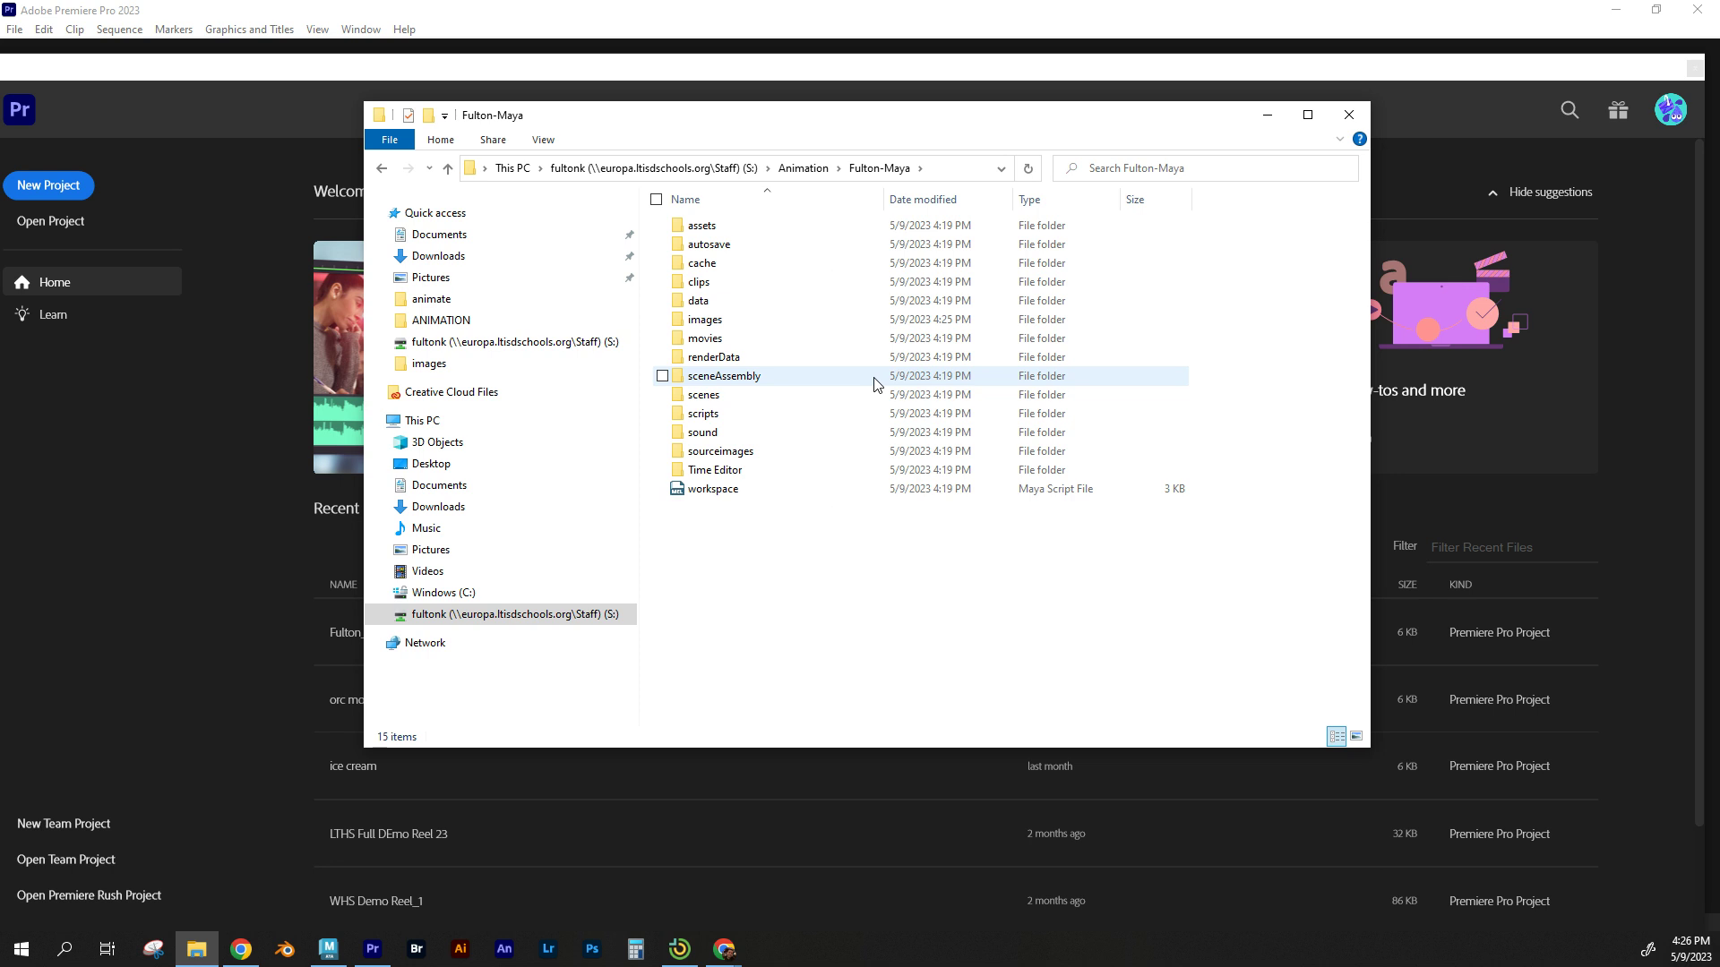
double_click(713, 323)
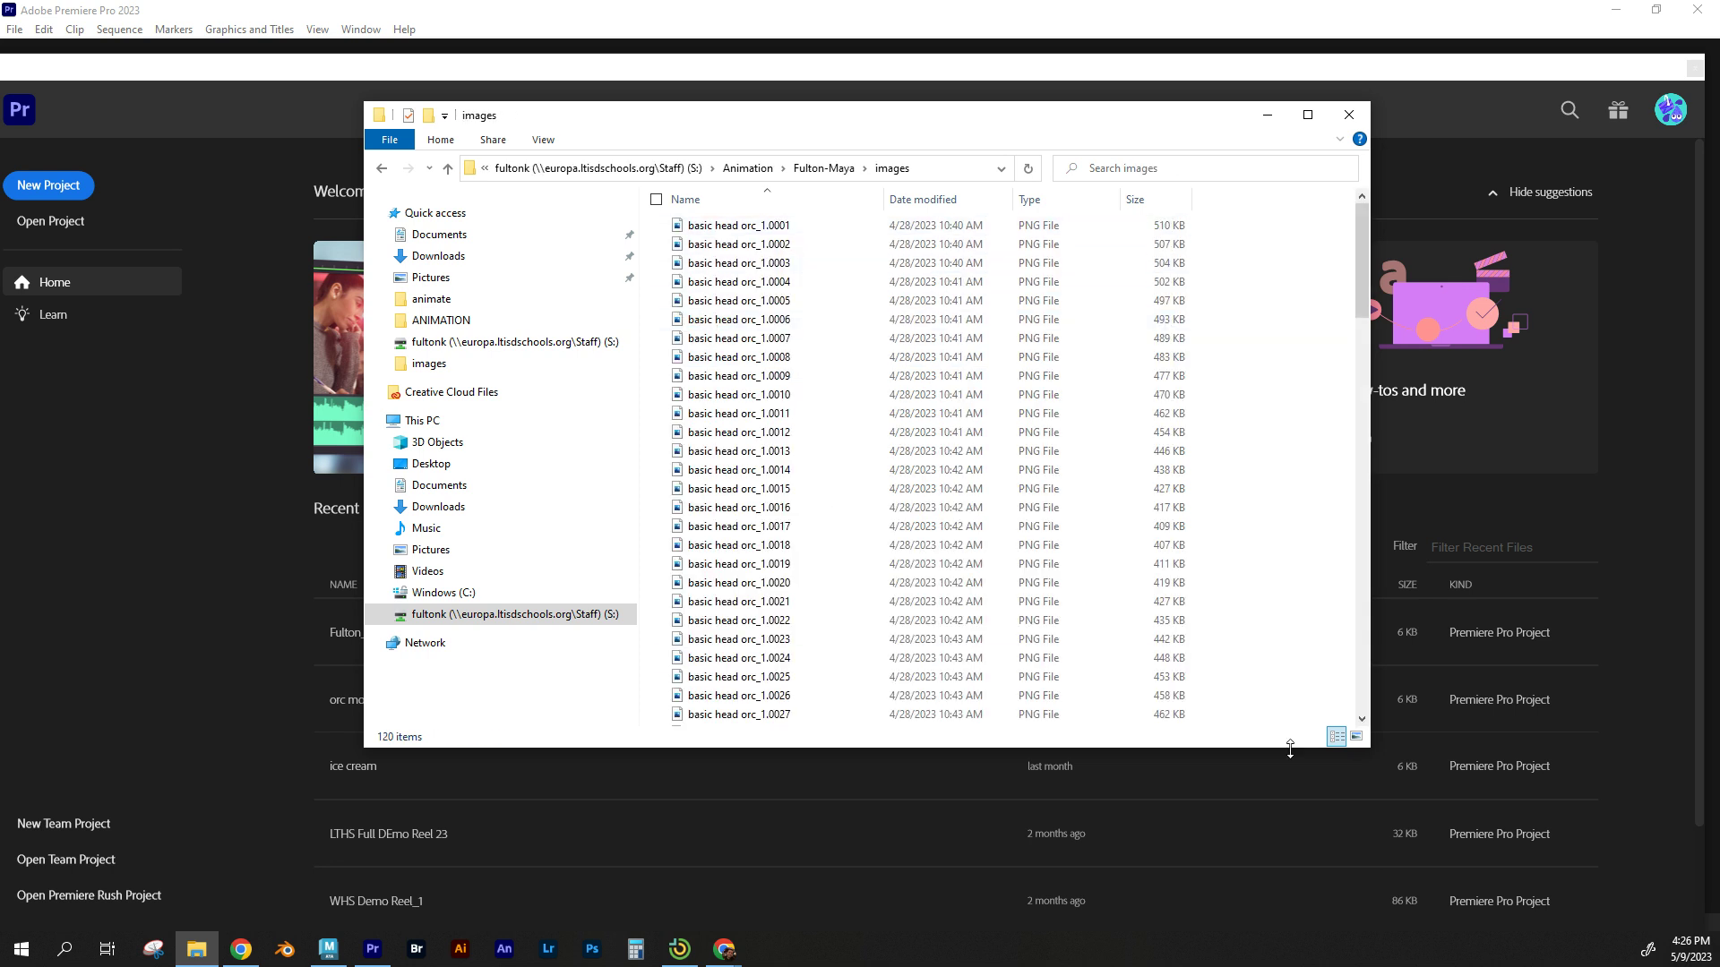
left_click(1355, 736)
scroll(941, 492, "down", 10)
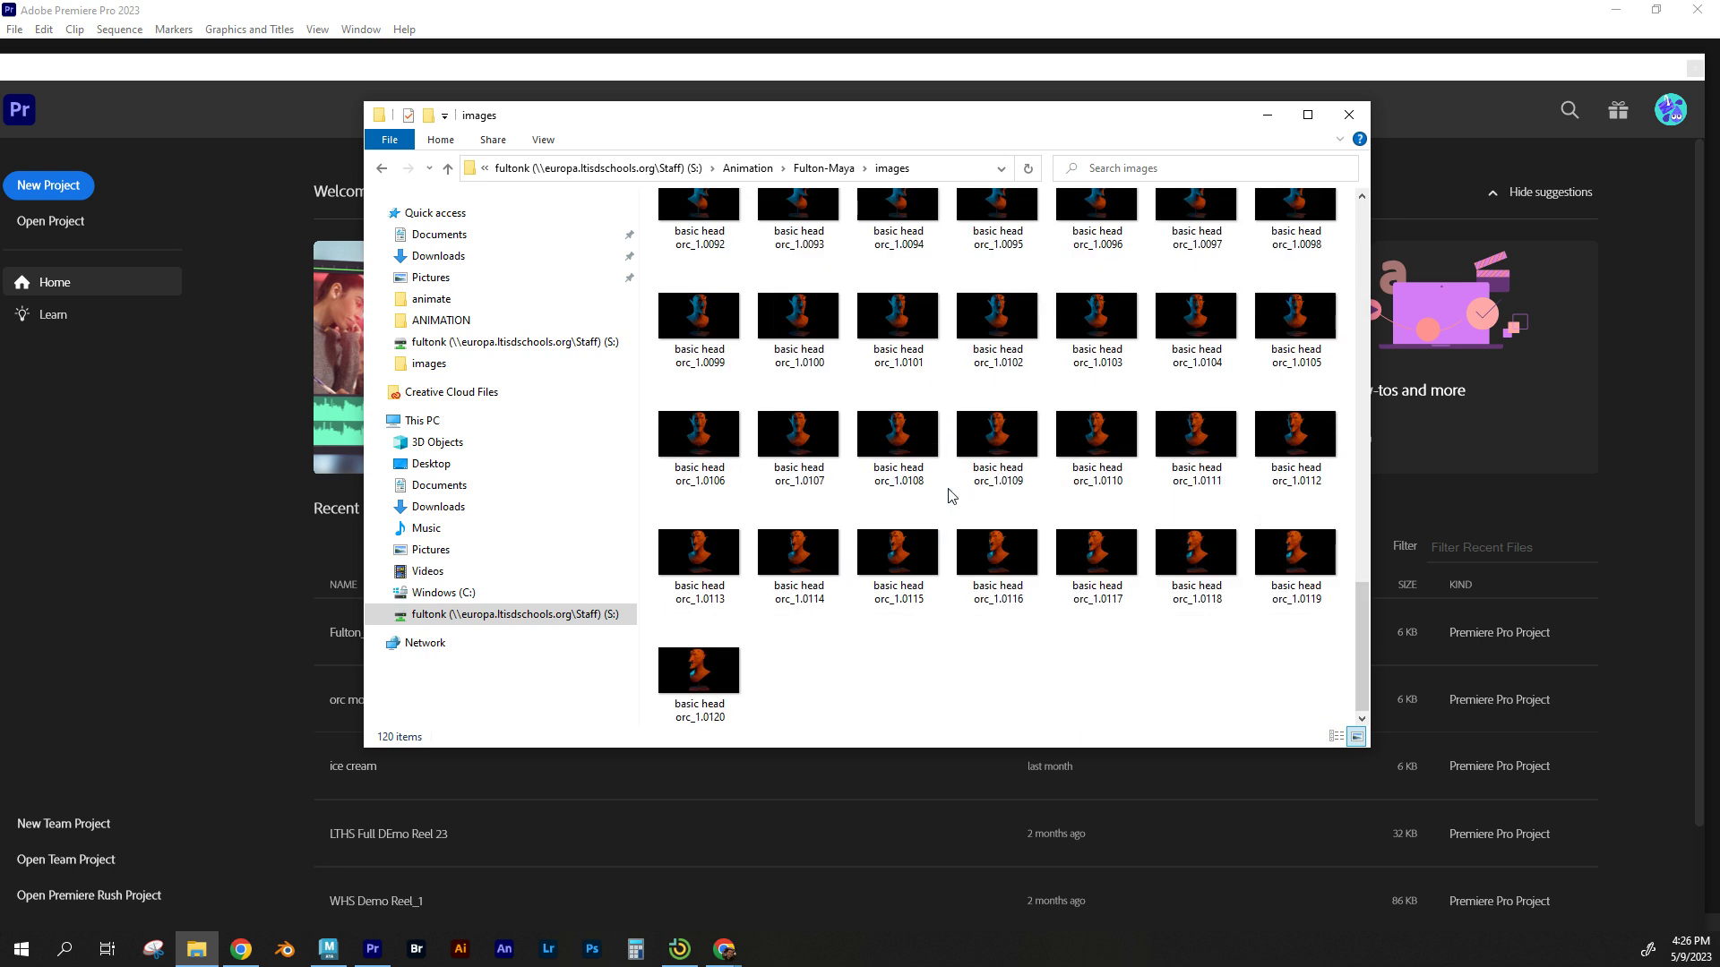
scroll(952, 495, "up", 10)
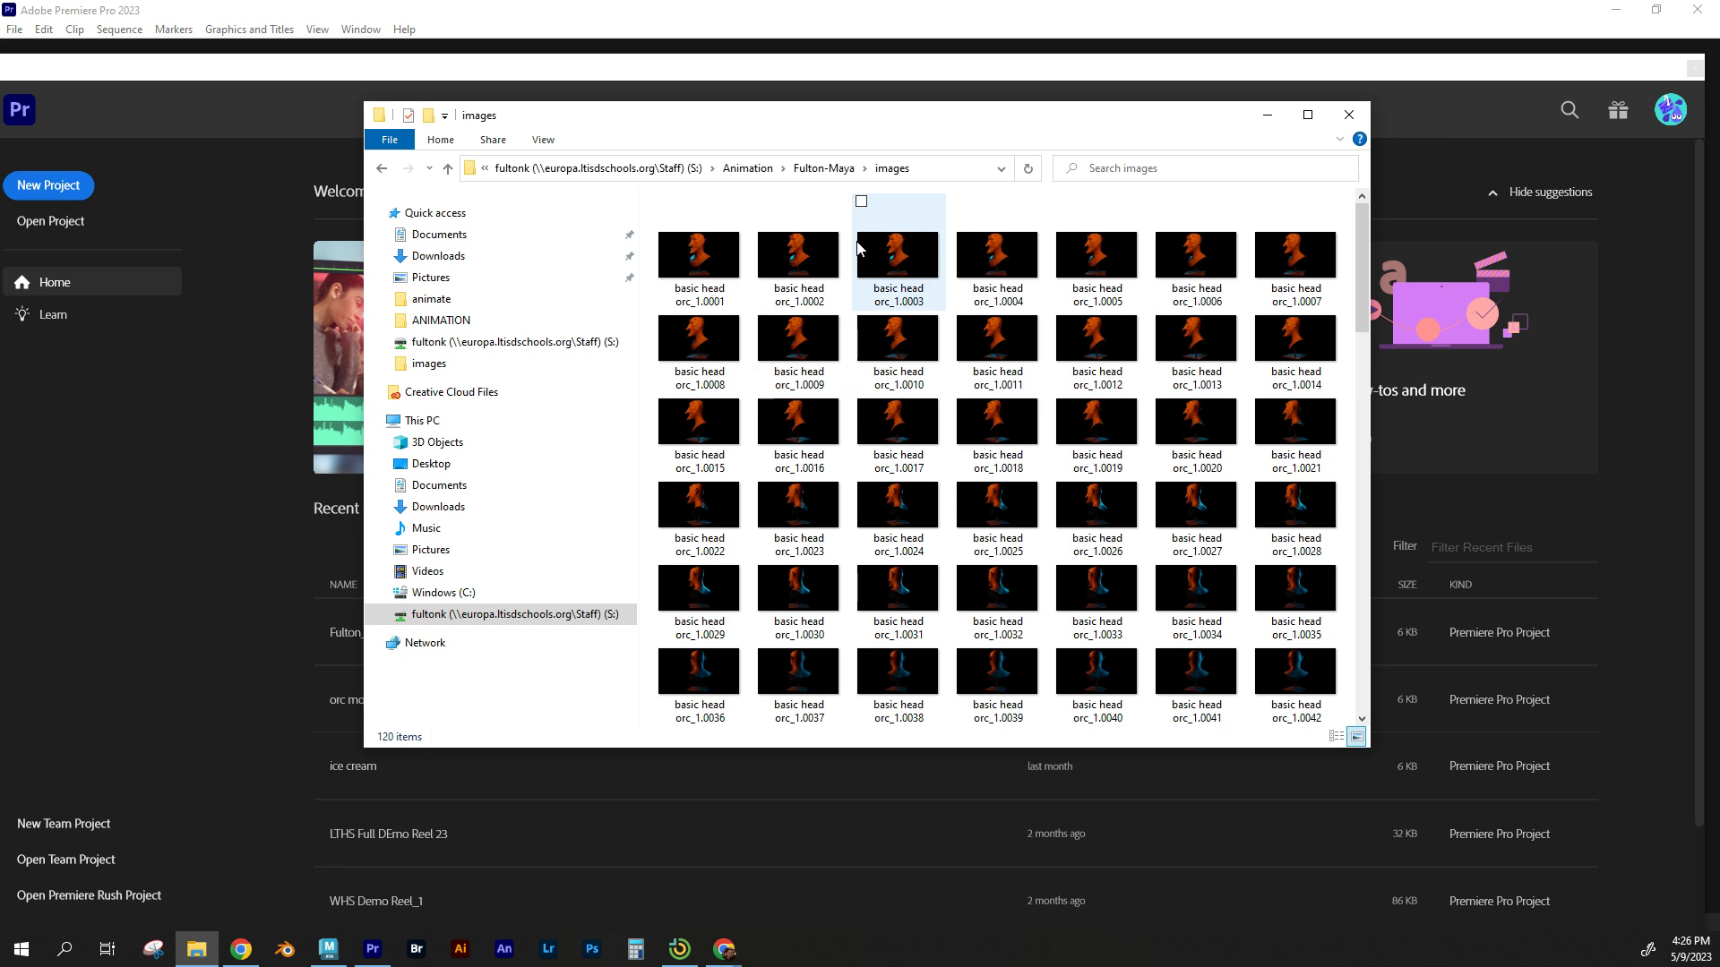
left_click(825, 170)
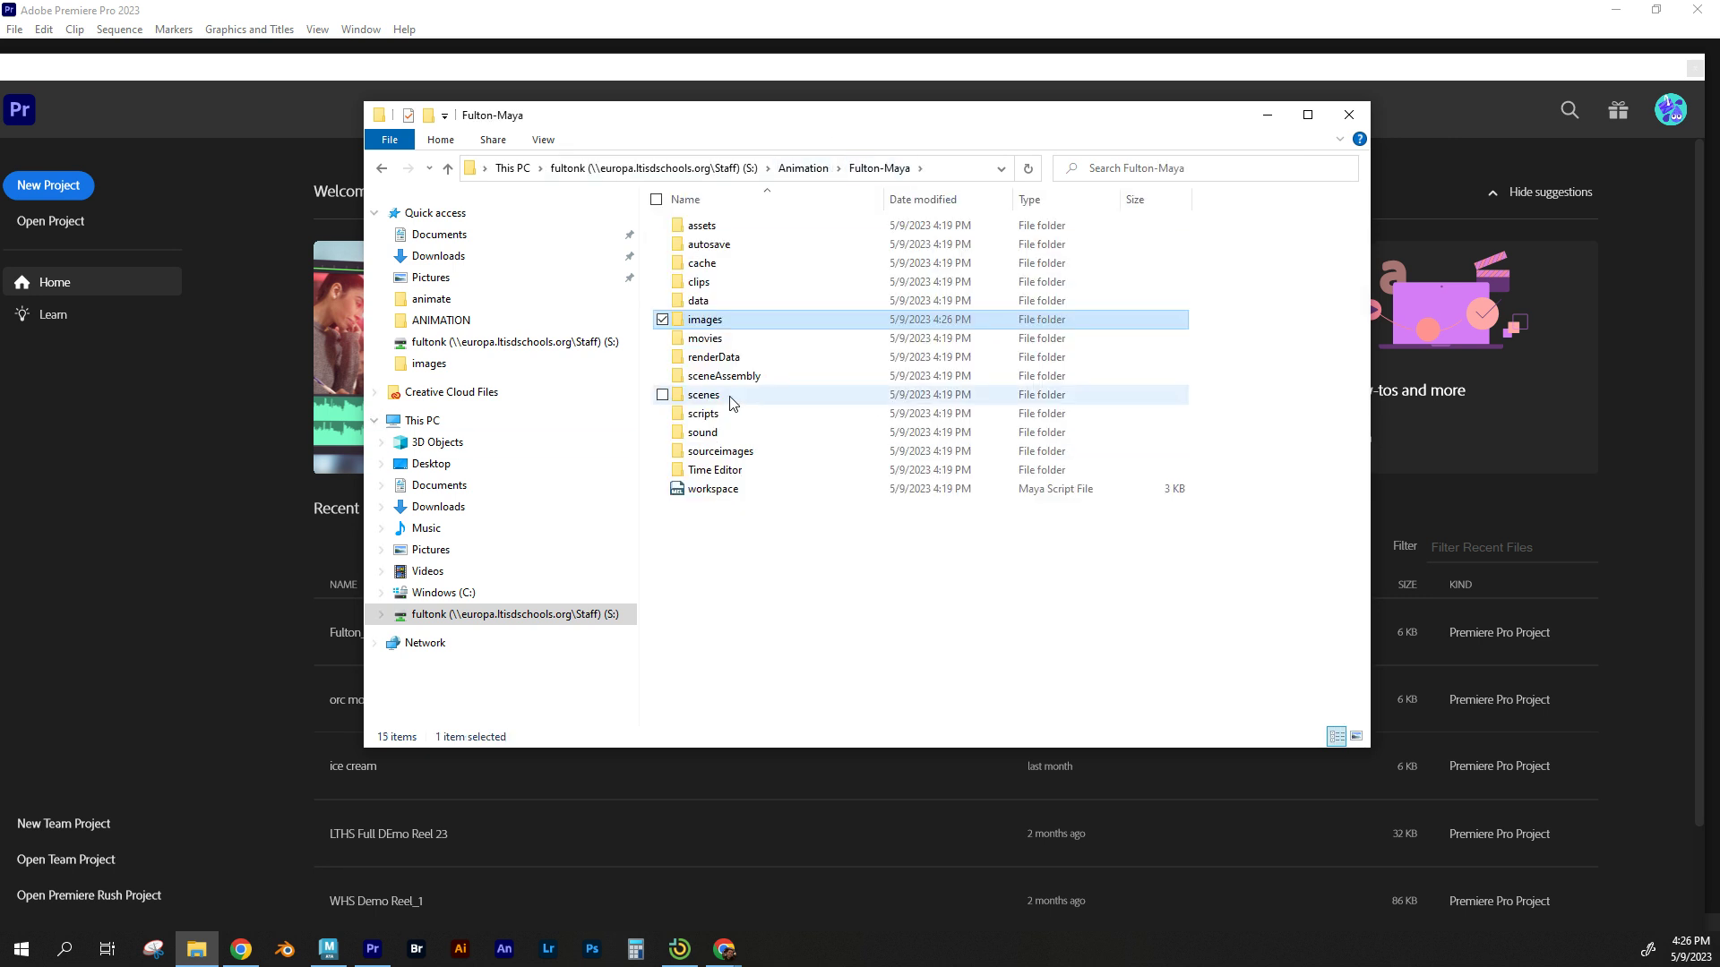
left_click(359, 71)
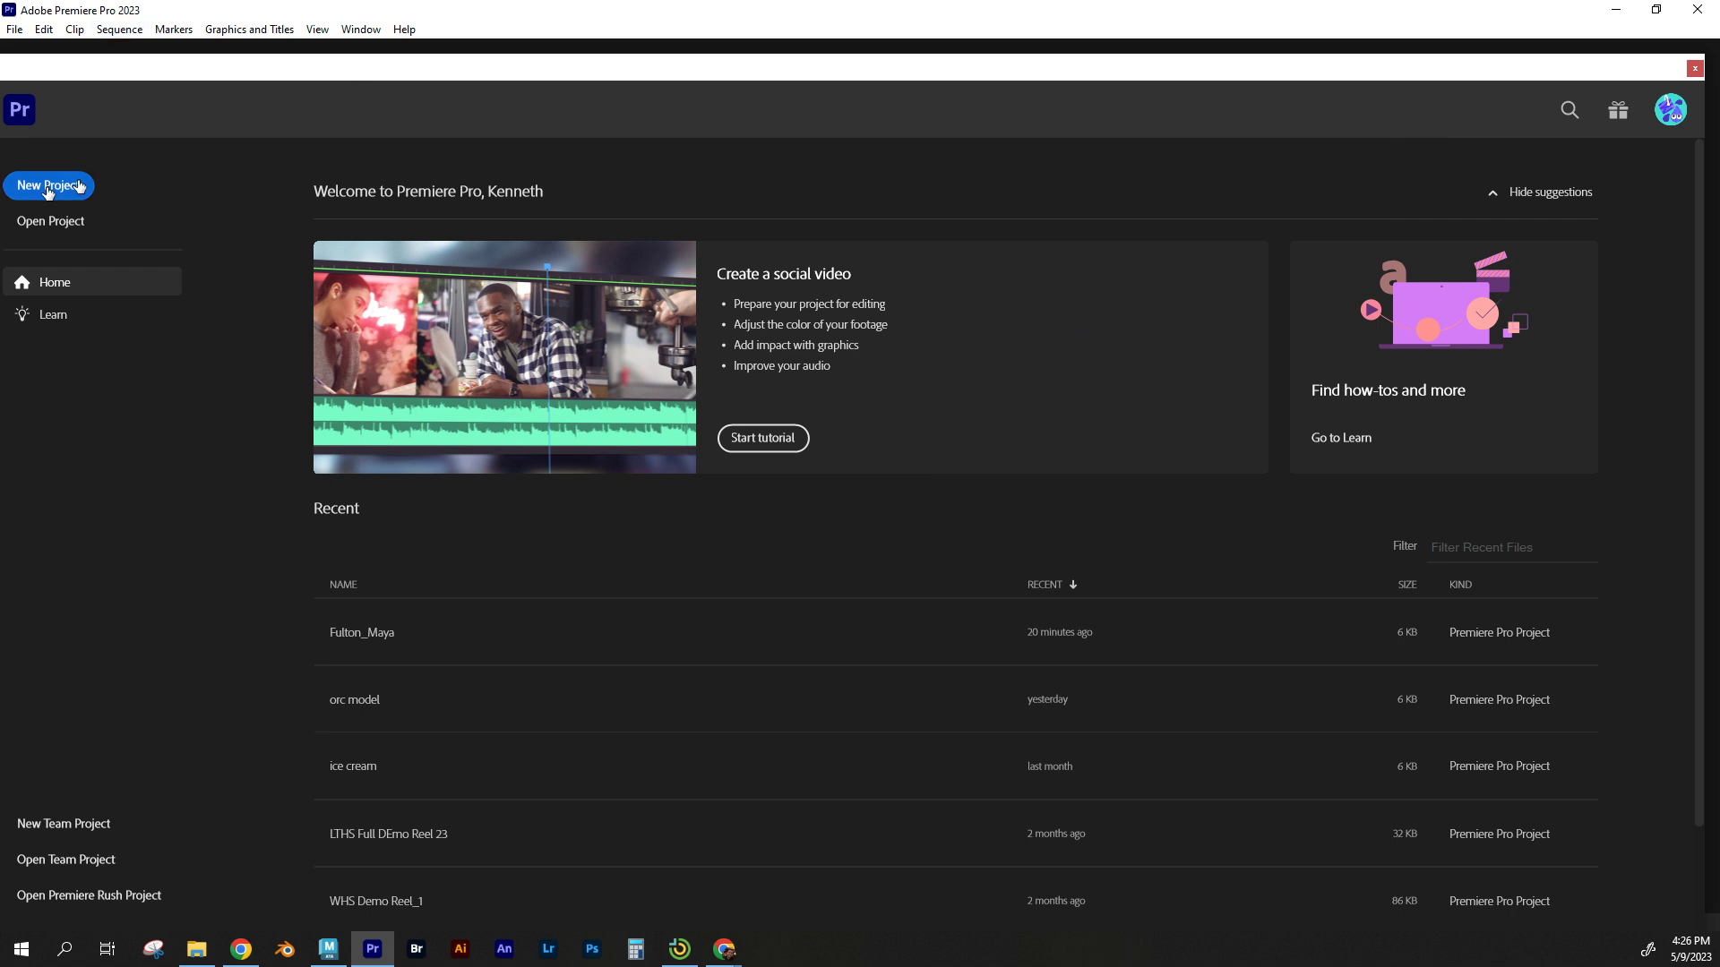
Start a new project named Fulton-Maya, browsing its media to the Animation folder.
left_click(48, 188)
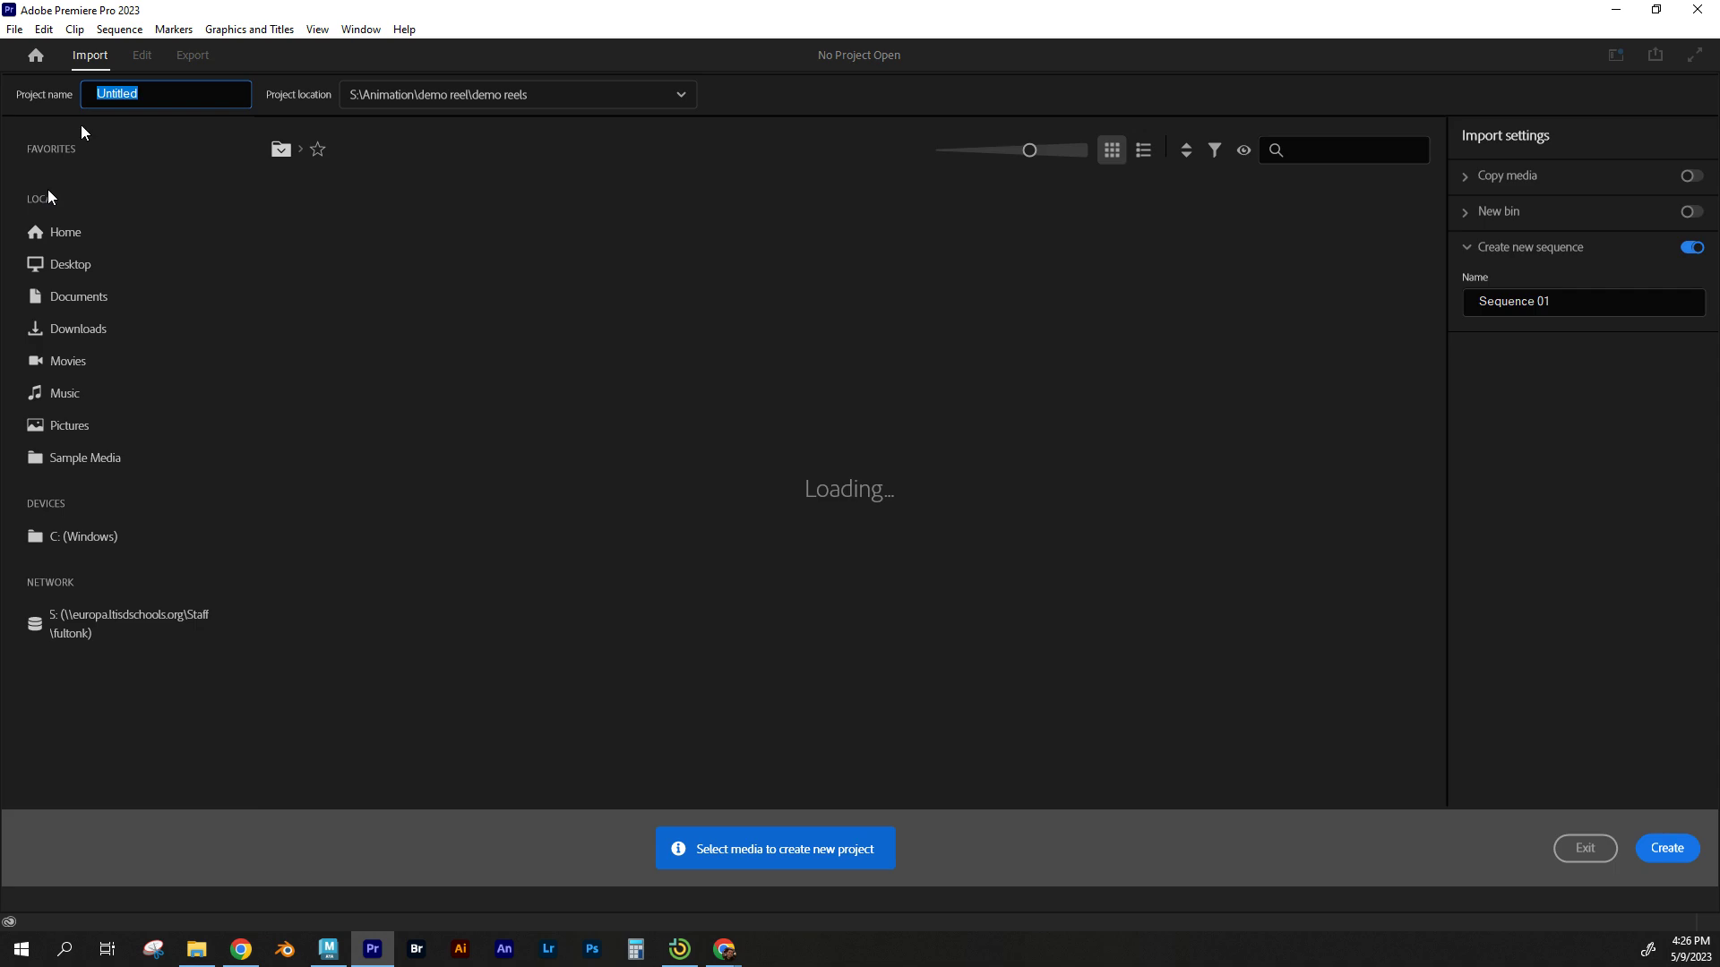
type("Fulton-Maya")
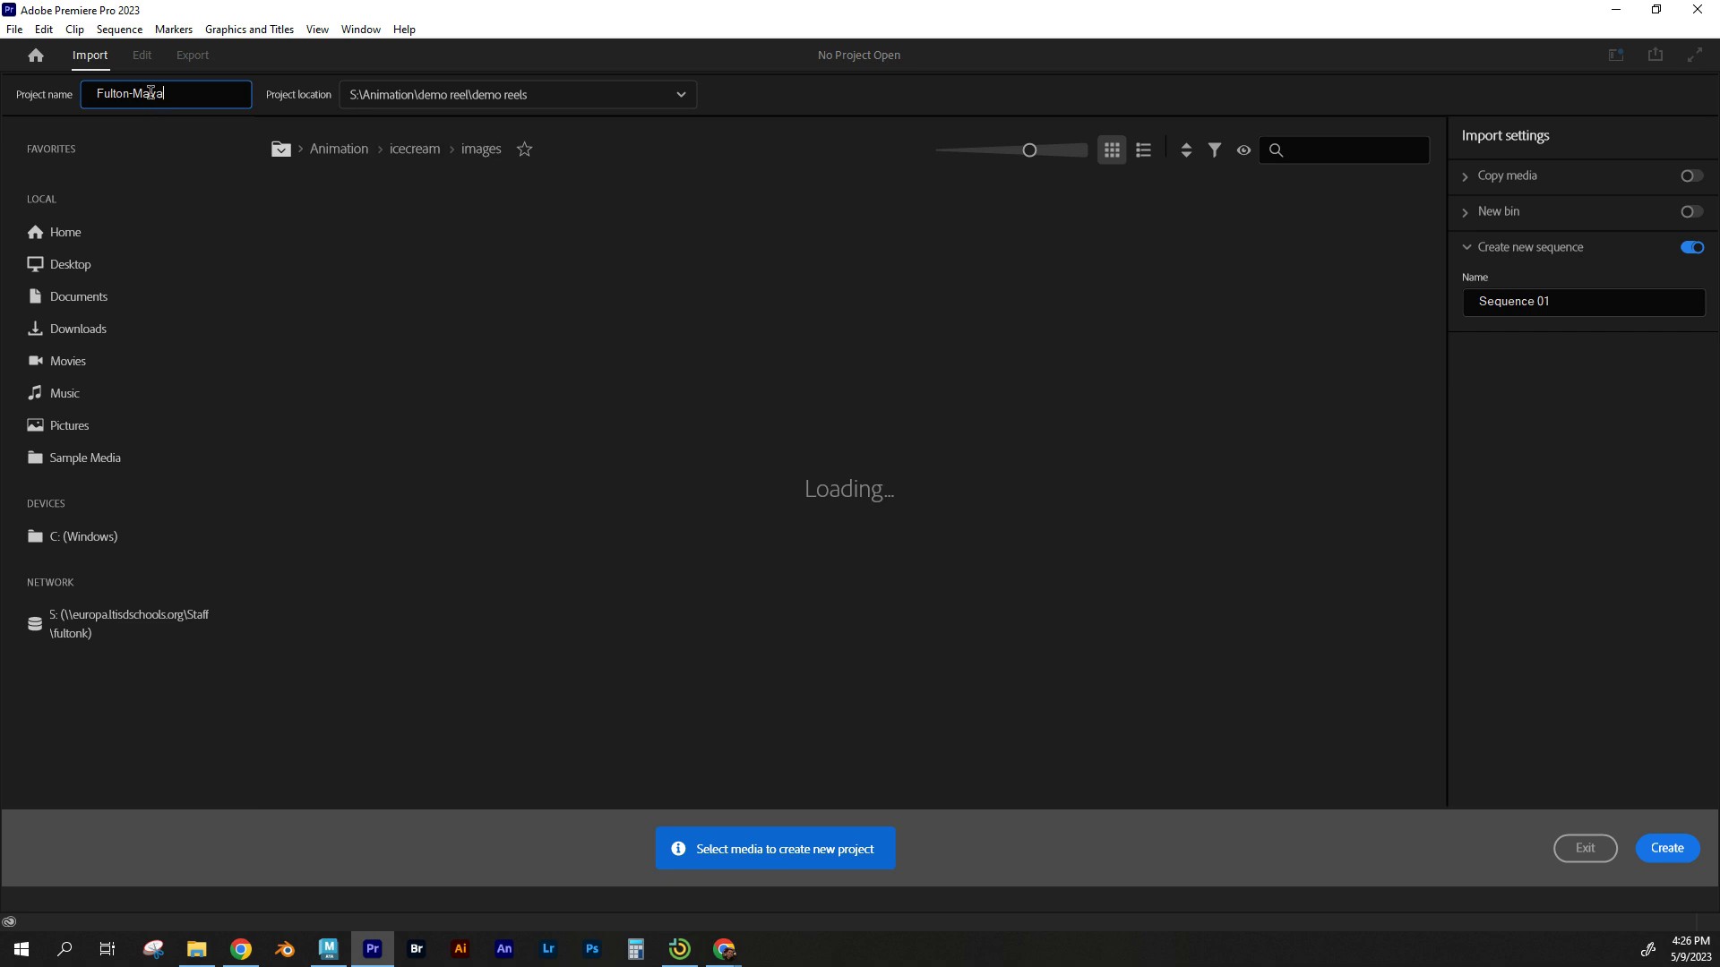
left_click(602, 99)
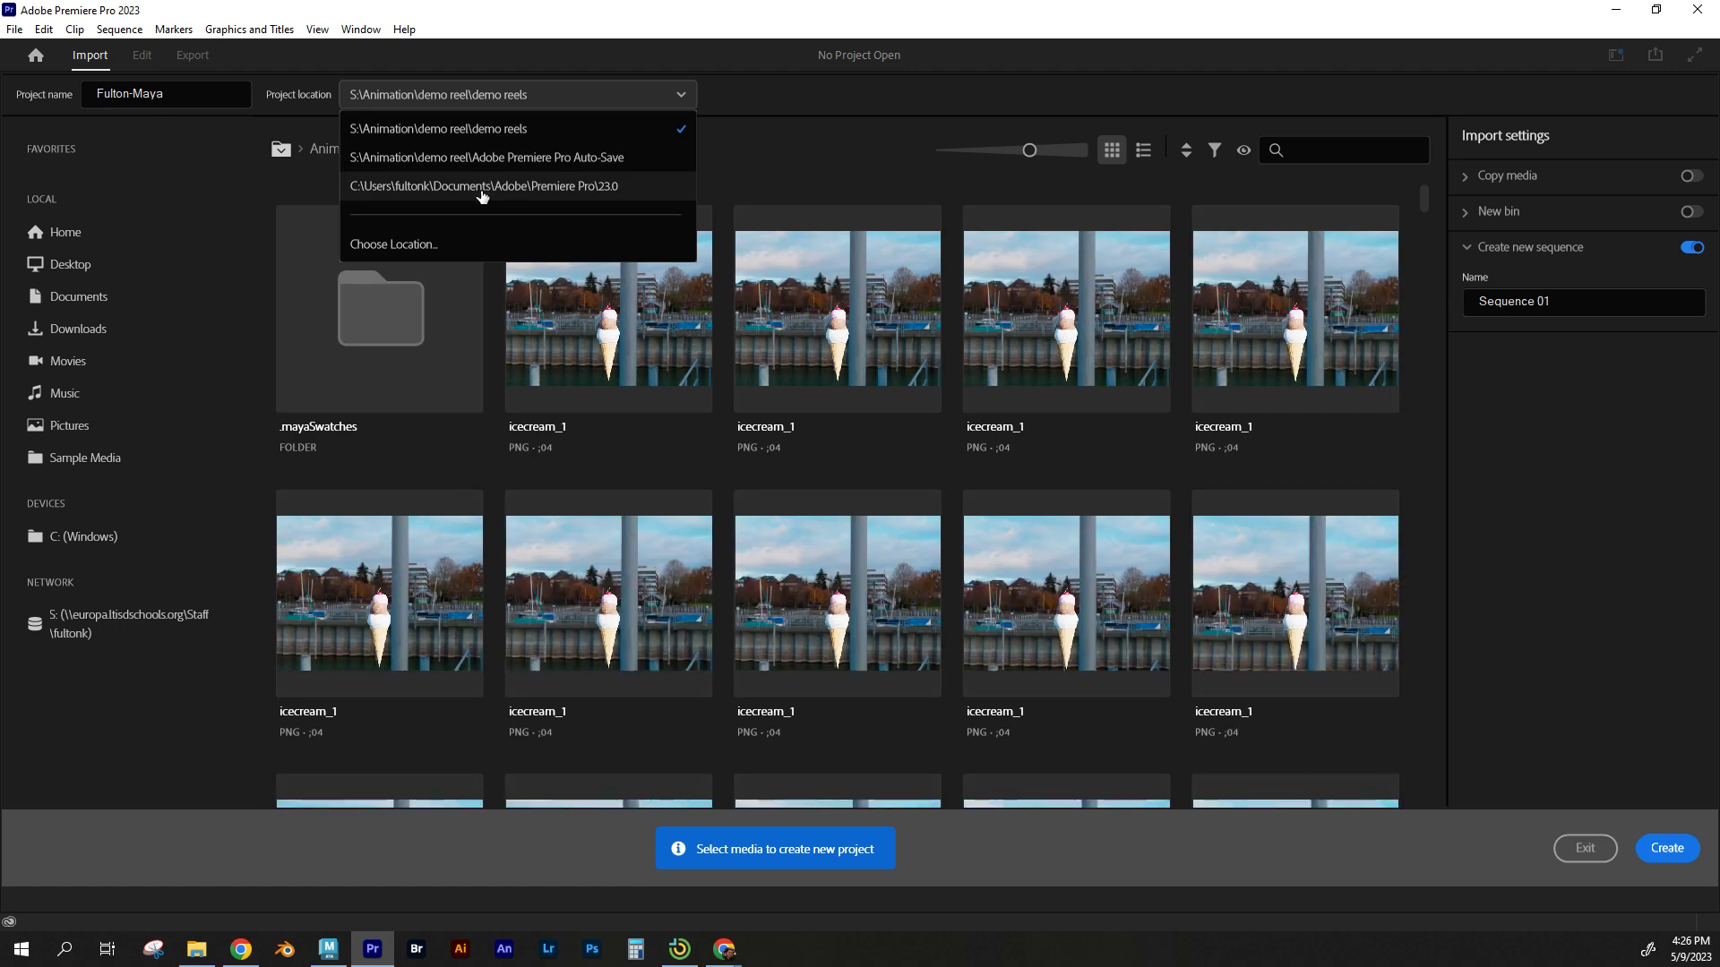
left_click(329, 154)
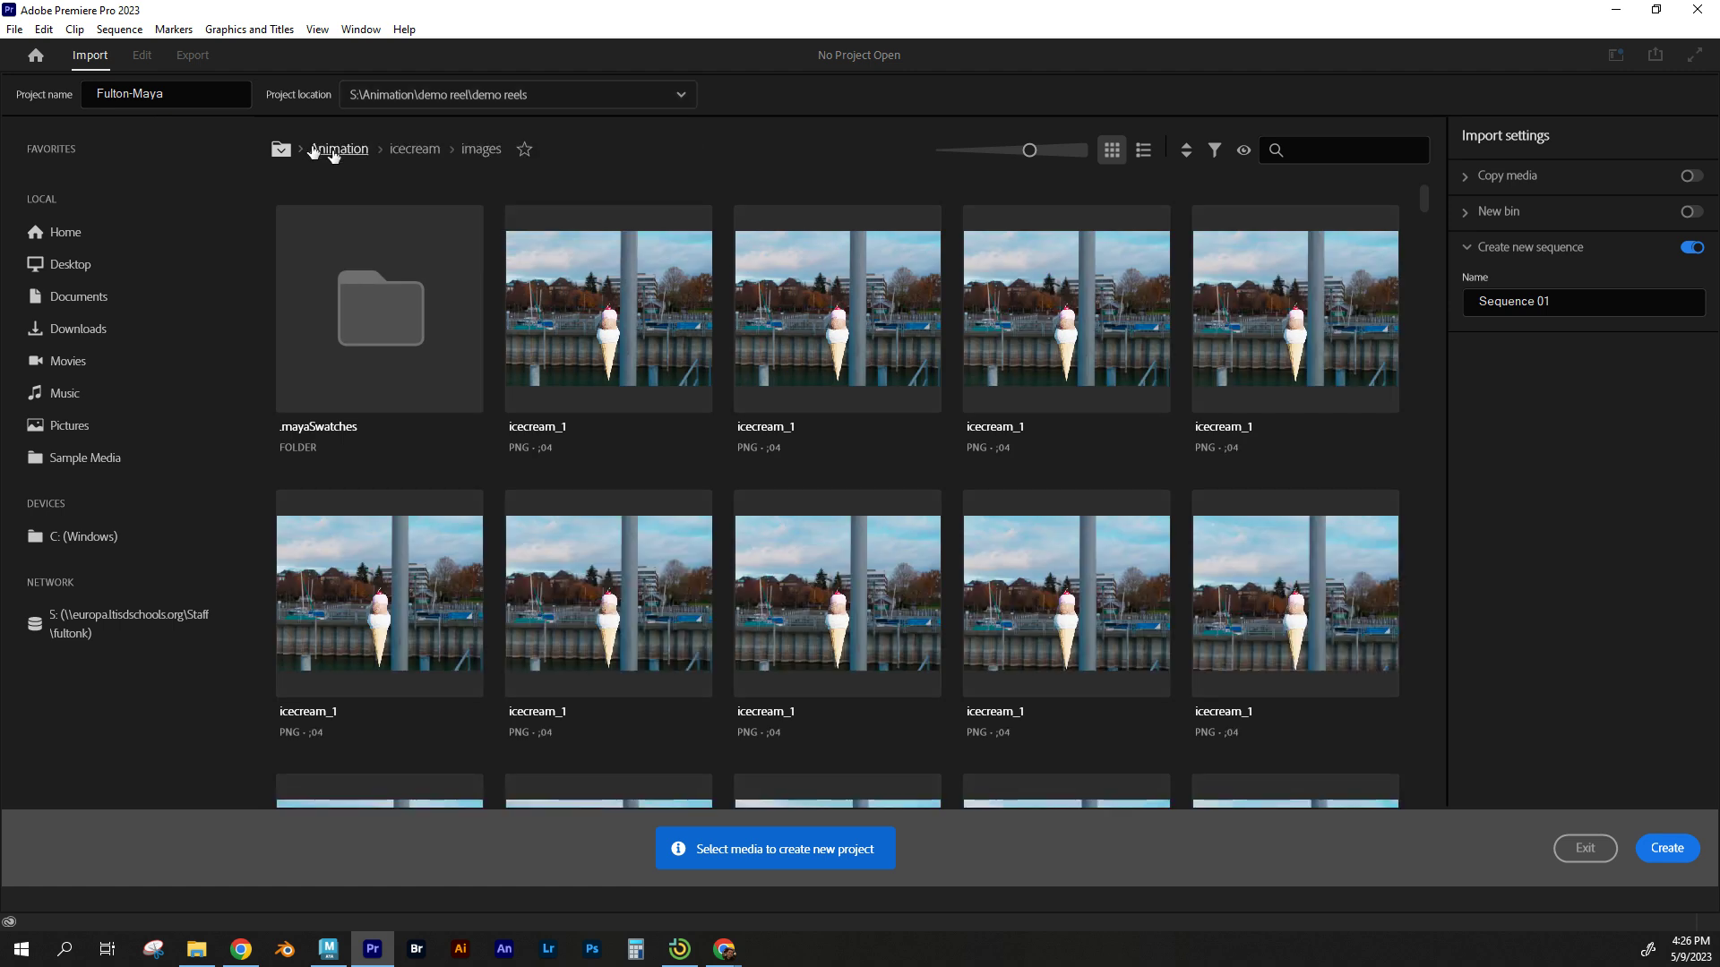
left_click(334, 152)
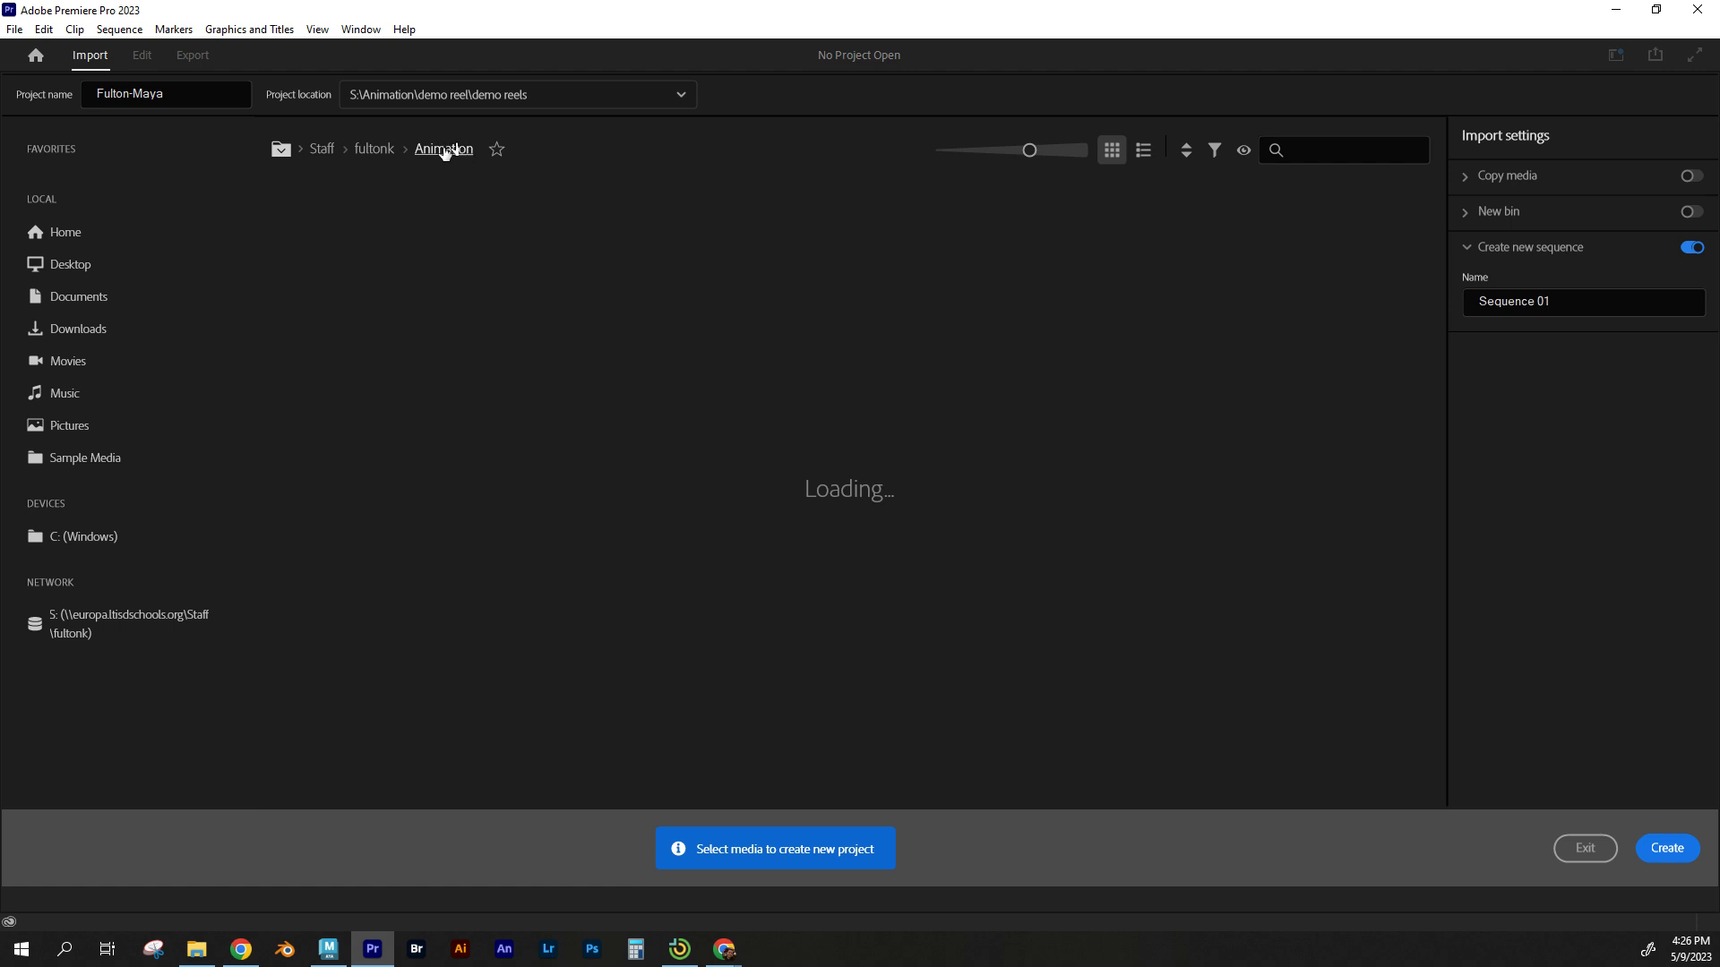
left_click(498, 96)
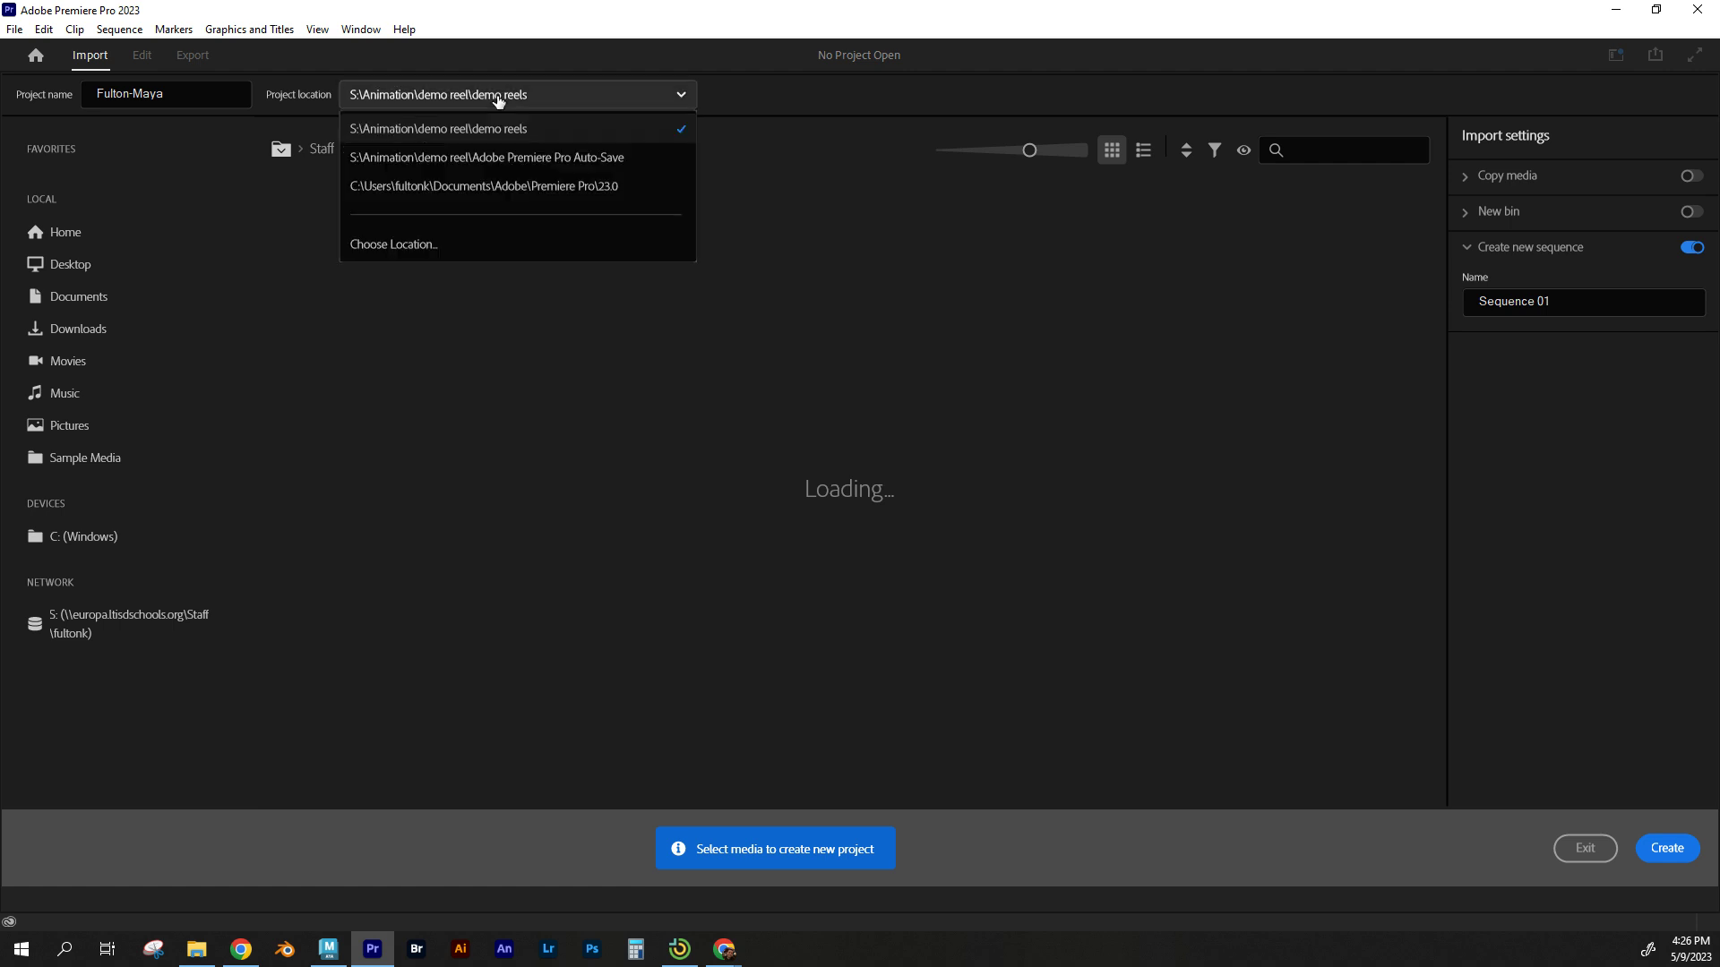
Set the project location to S:\Animation\Fulton-Maya\movies.
left_click(419, 242)
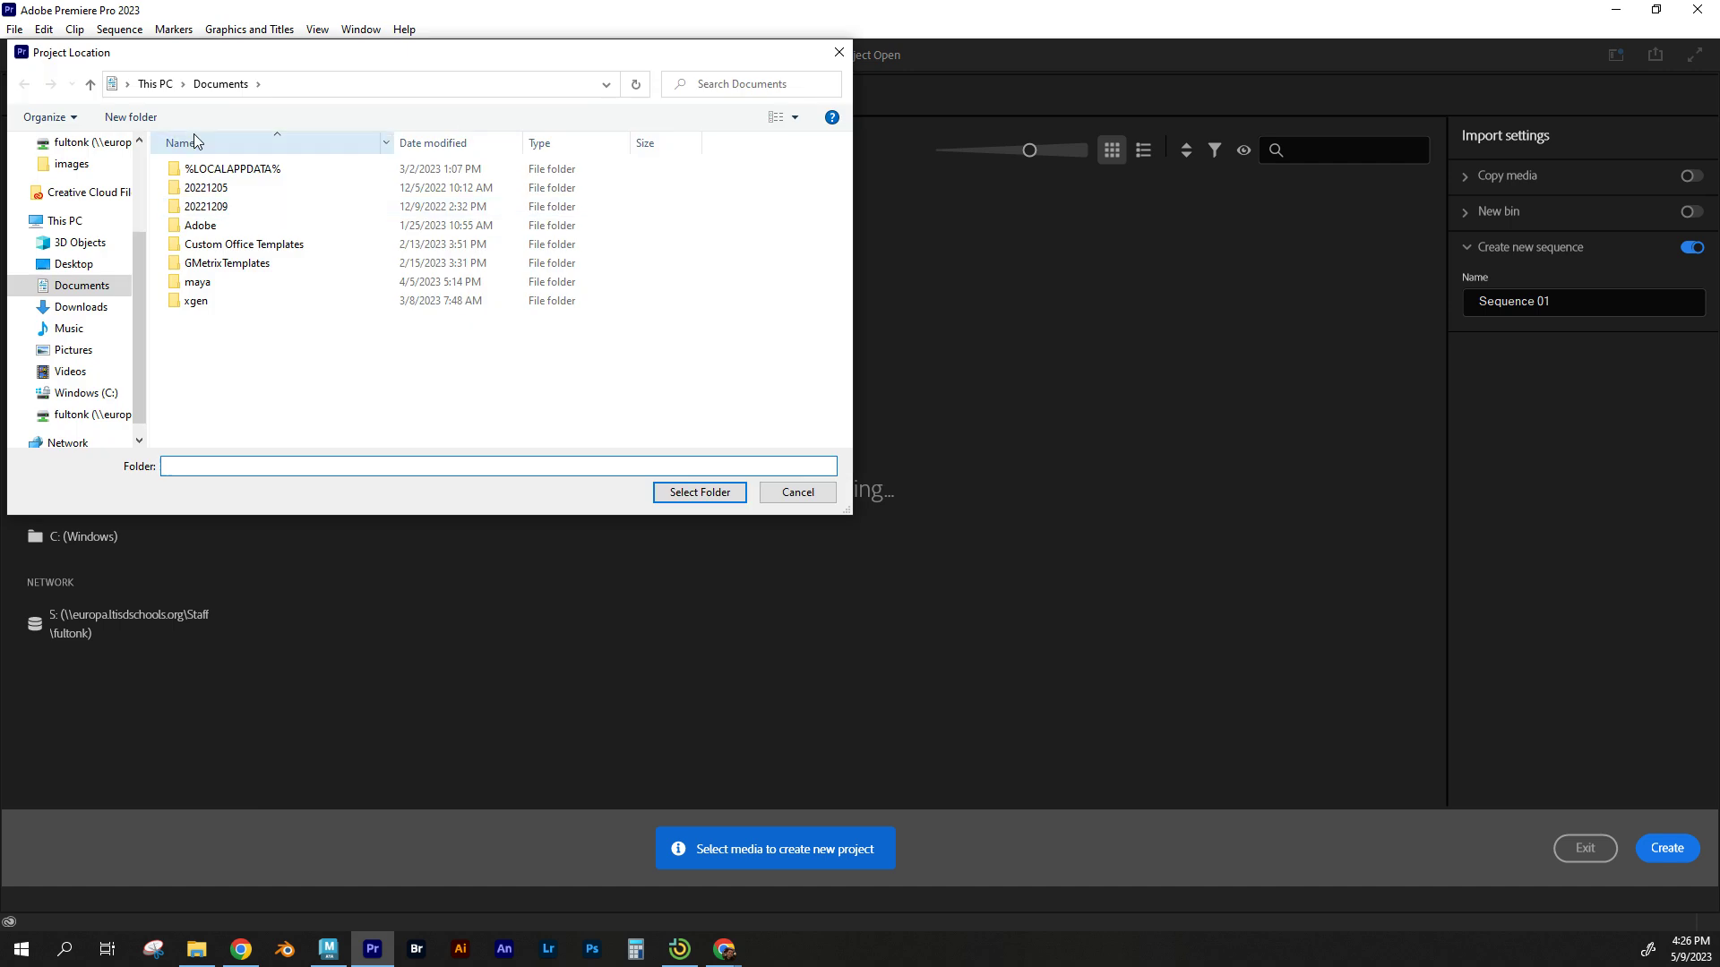
left_click(79, 414)
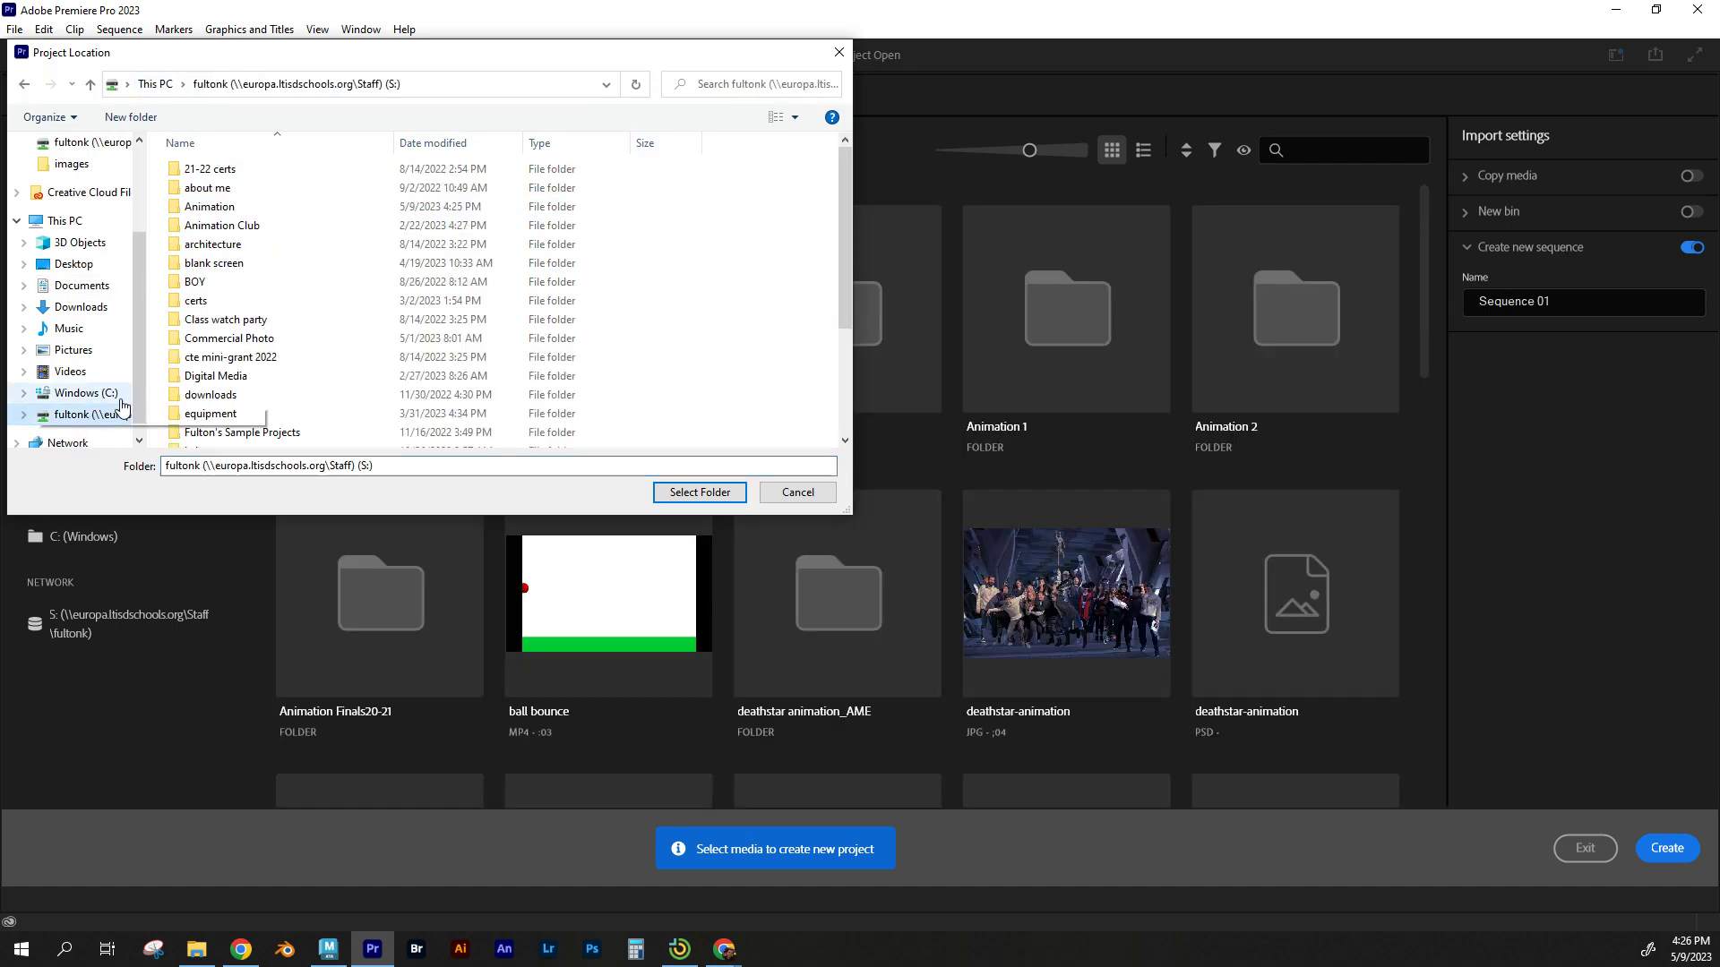
double_click(215, 208)
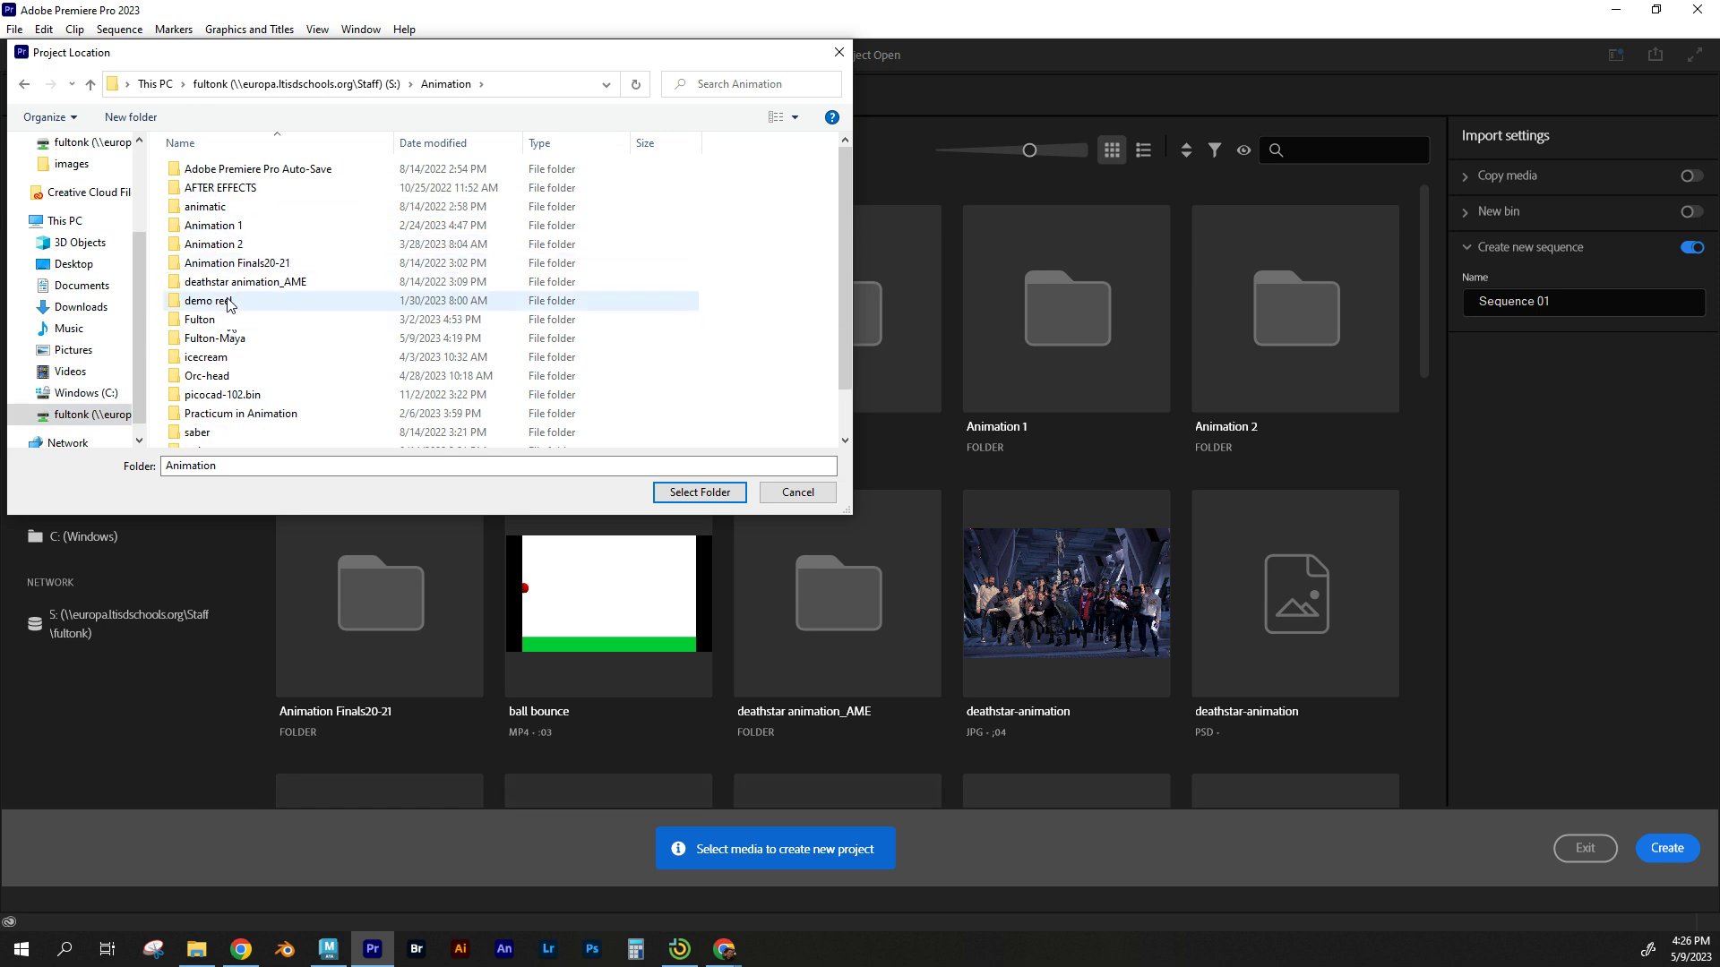
left_click(224, 340)
double_click(224, 340)
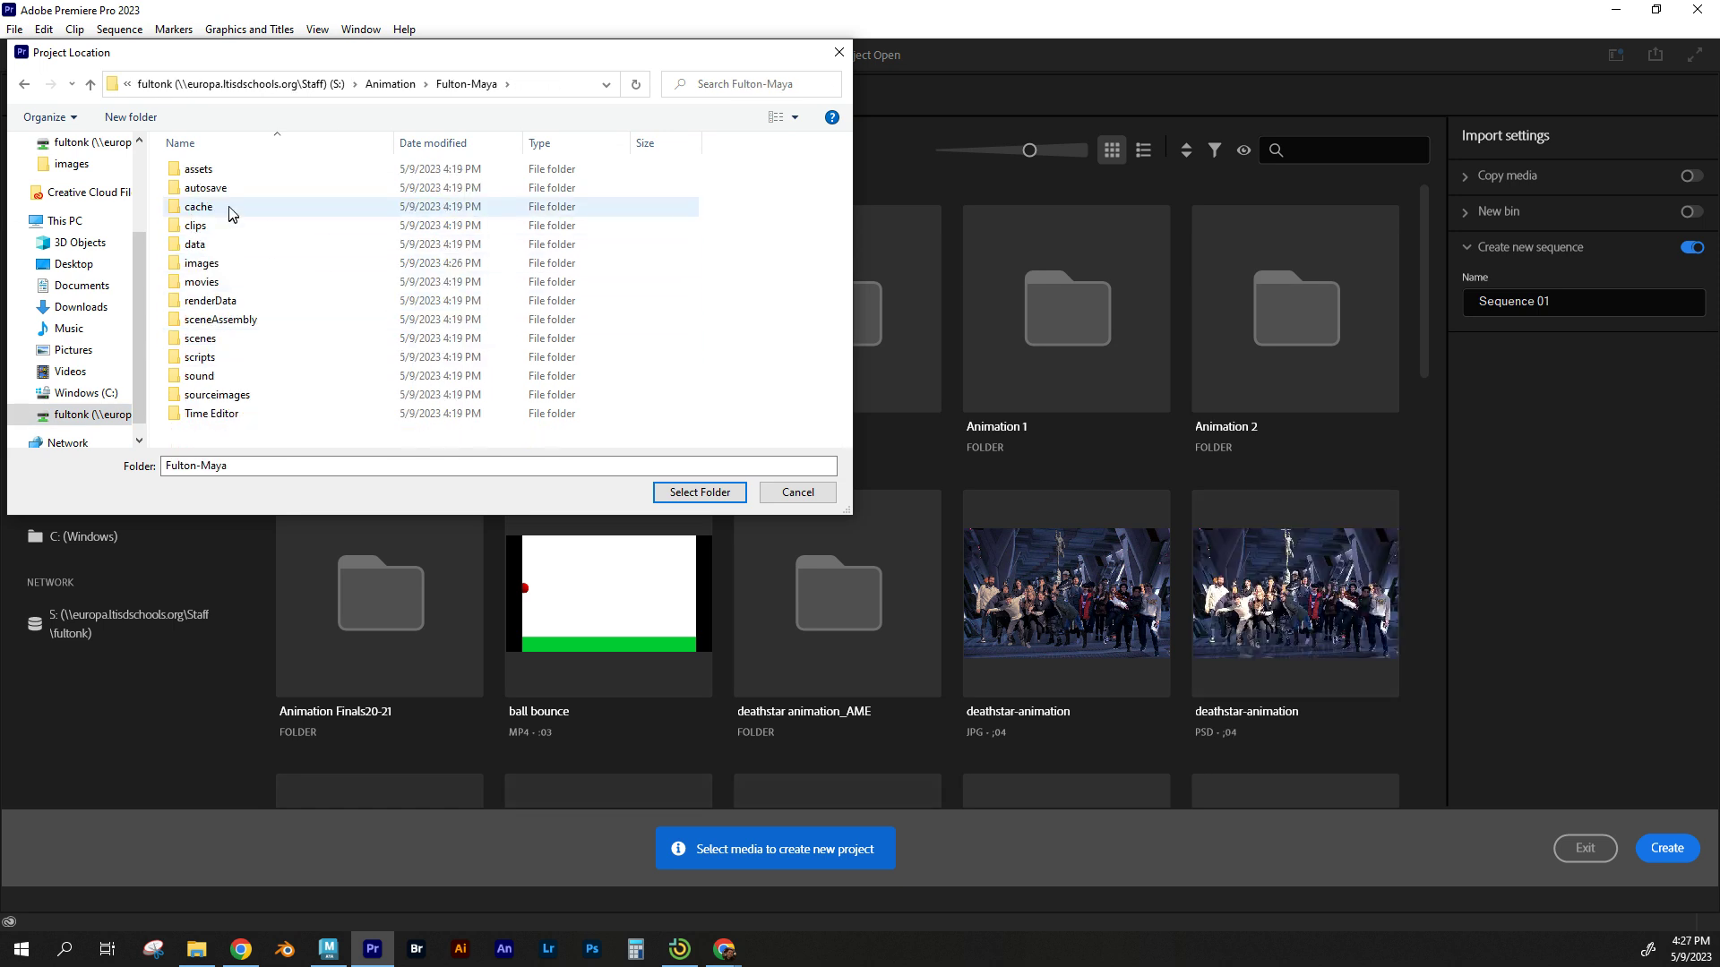
double_click(205, 284)
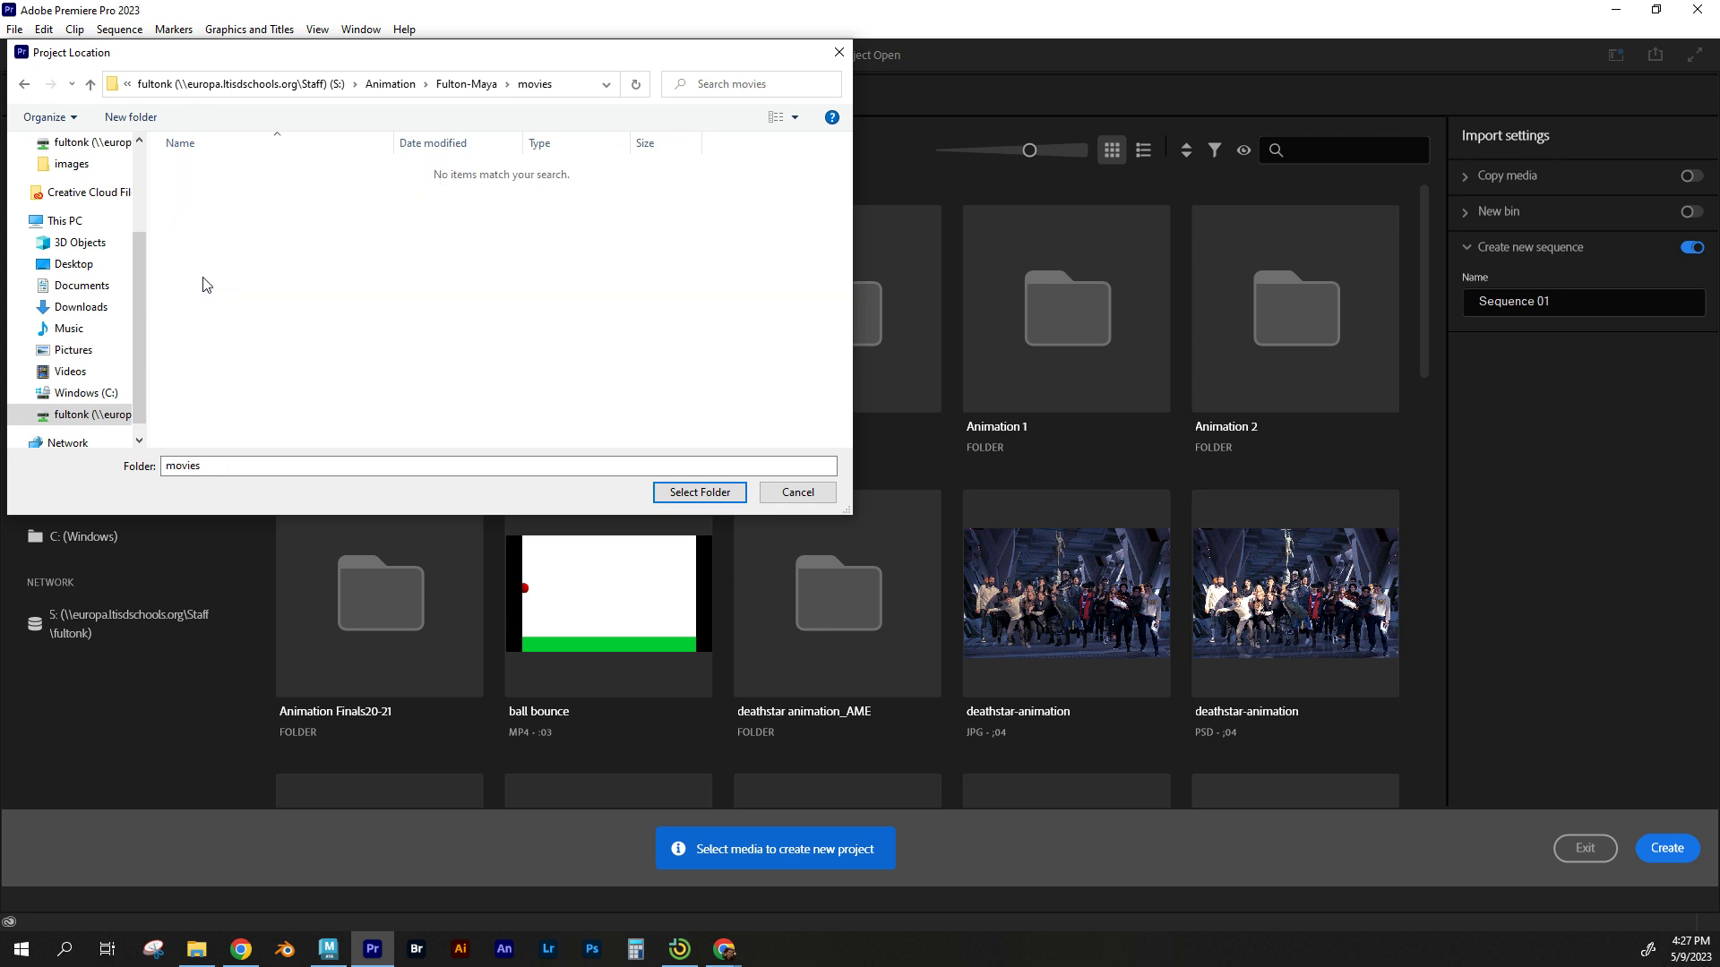
left_click(701, 493)
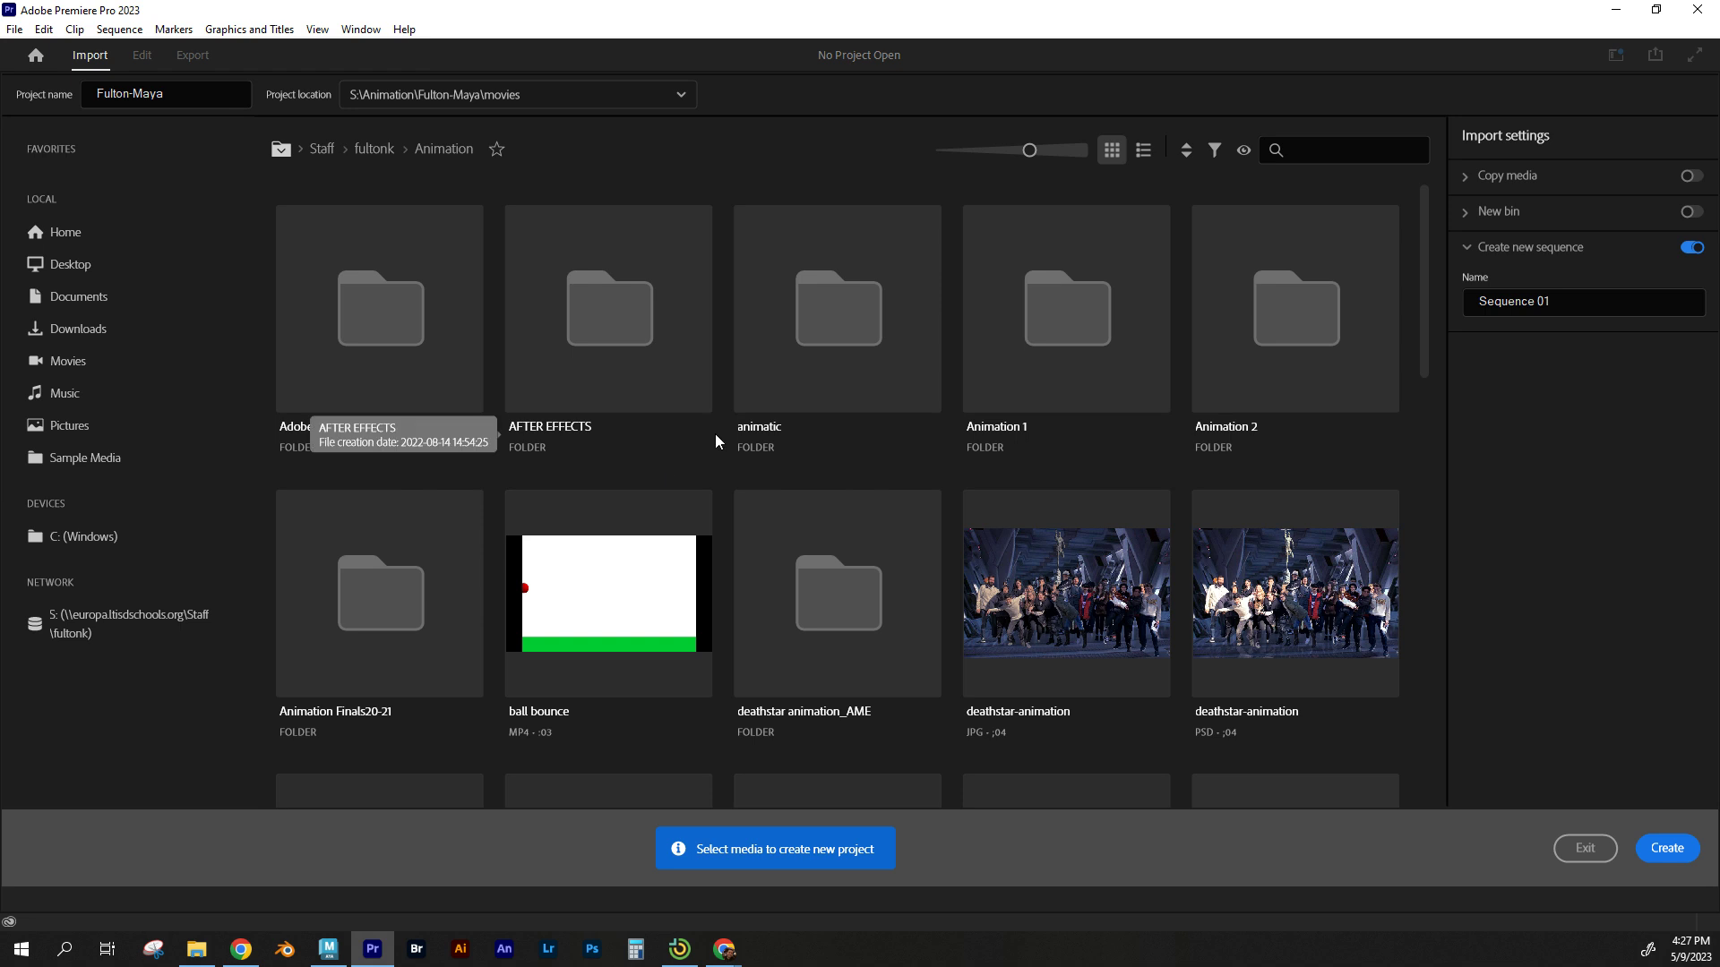
Create the Fulton-Maya project and bring up the Project panel's New Item list.
left_click(1669, 851)
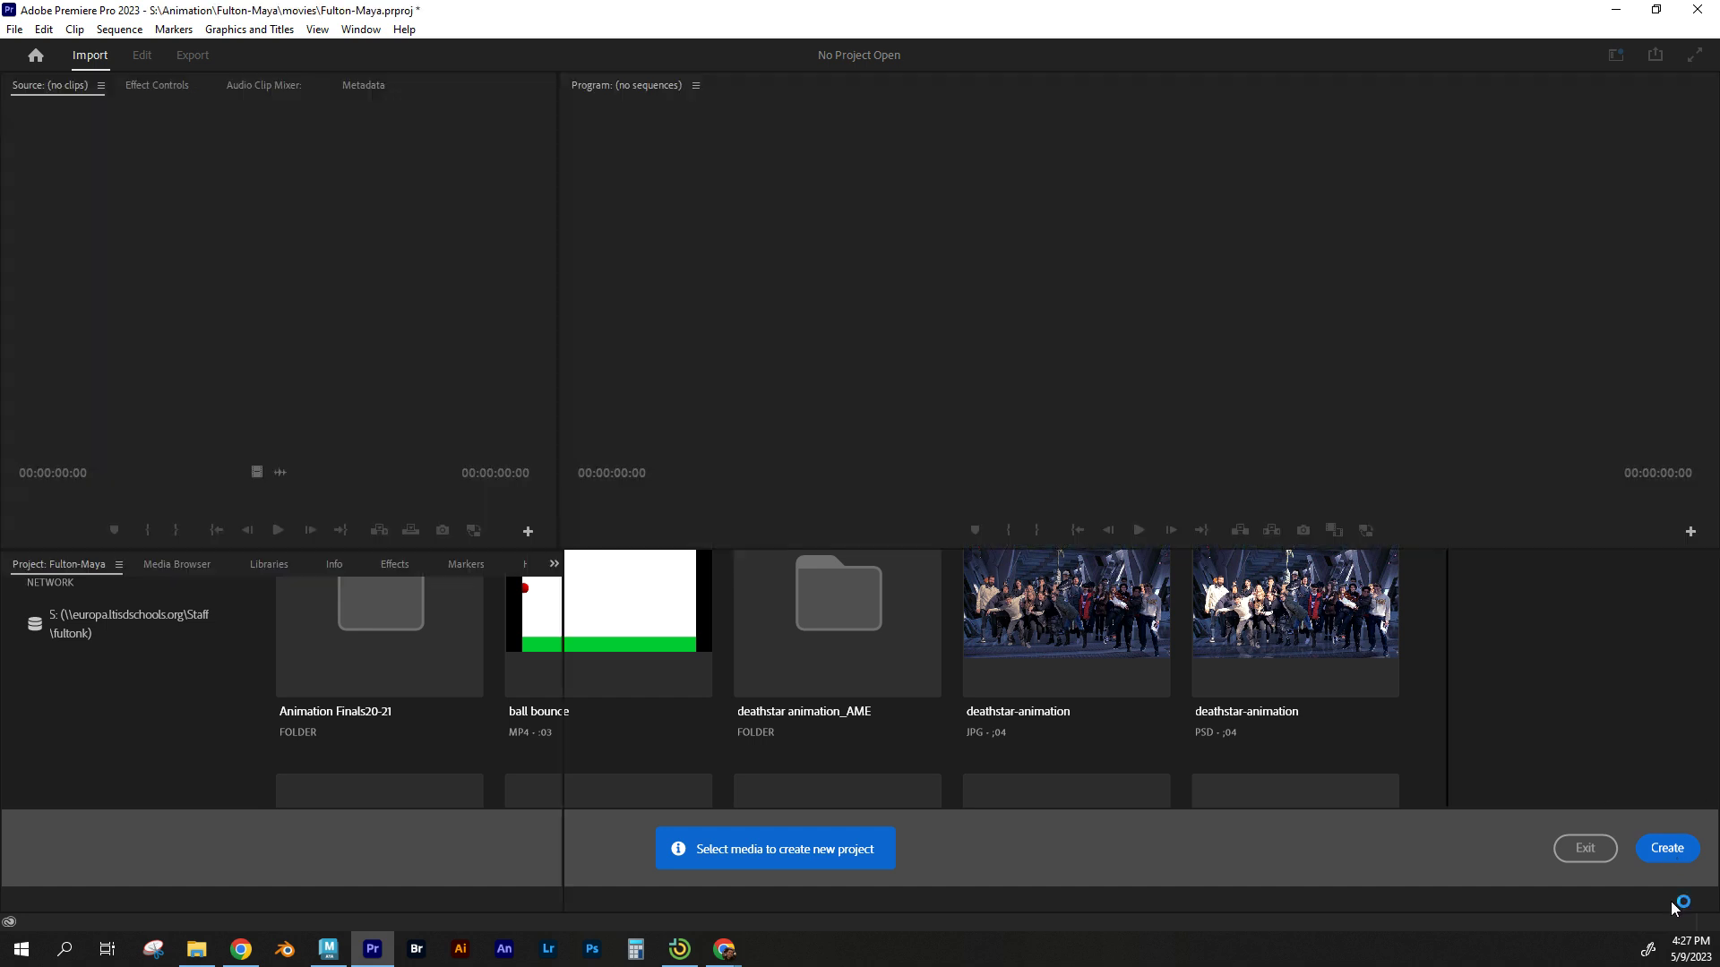
left_click(516, 821)
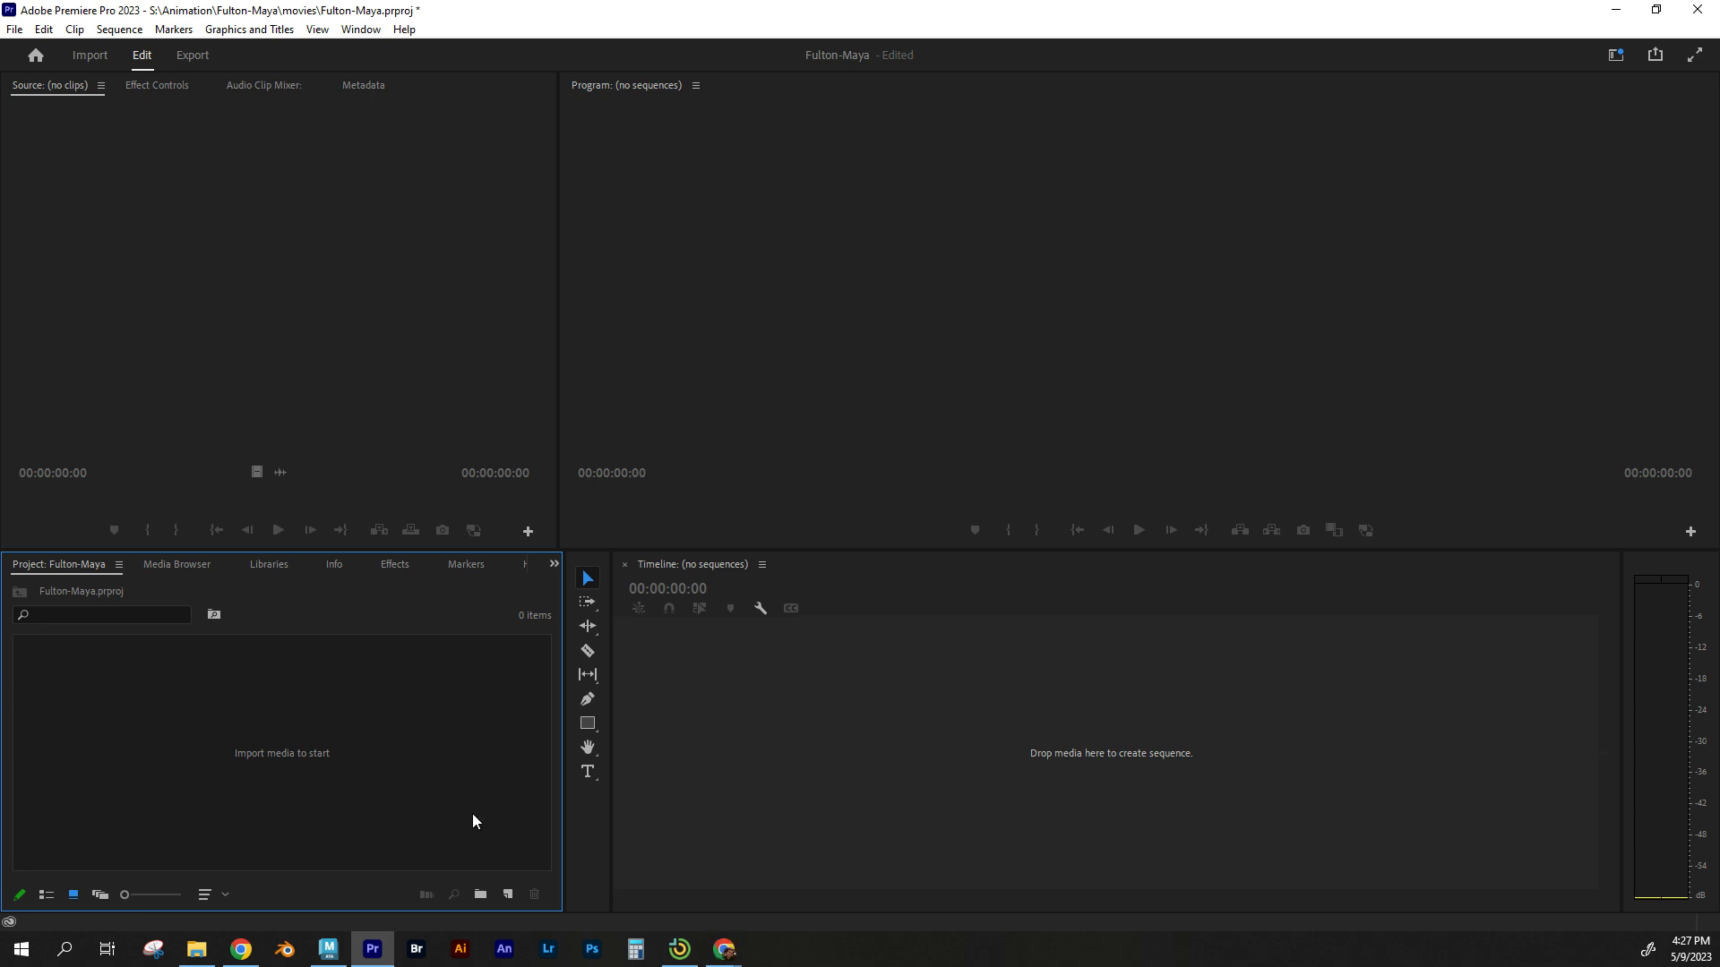
left_click(508, 894)
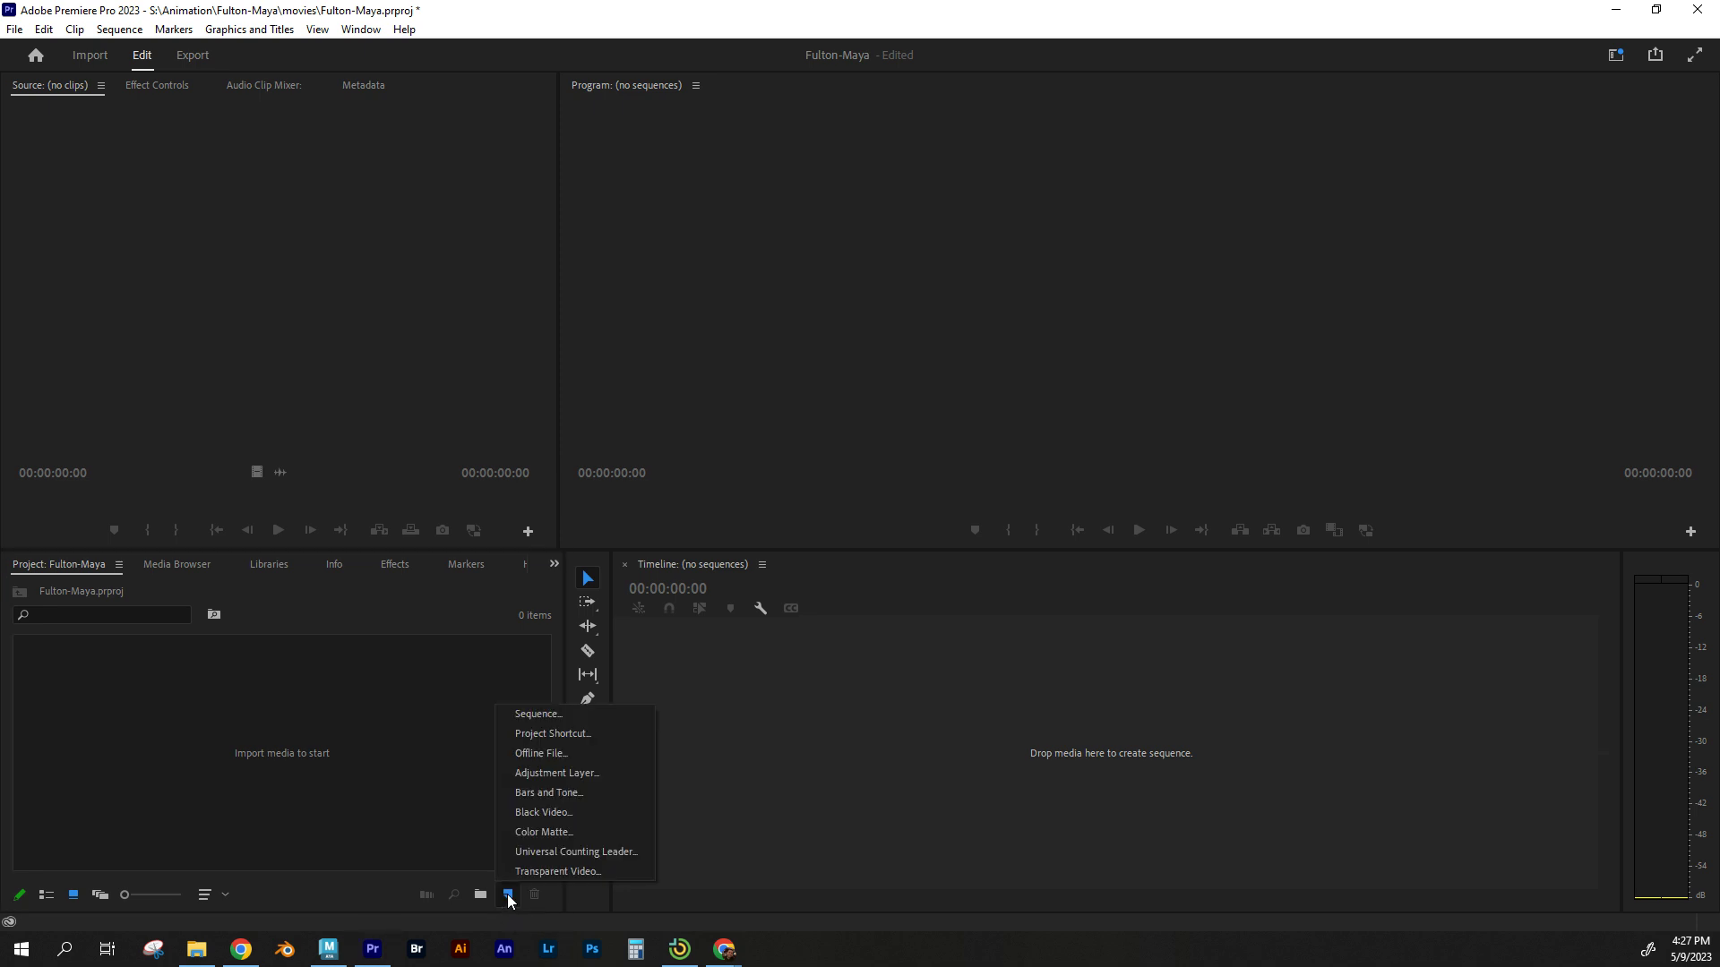
Create Sequence 01 with Custom editing mode and a 24 fps timebase.
left_click(571, 713)
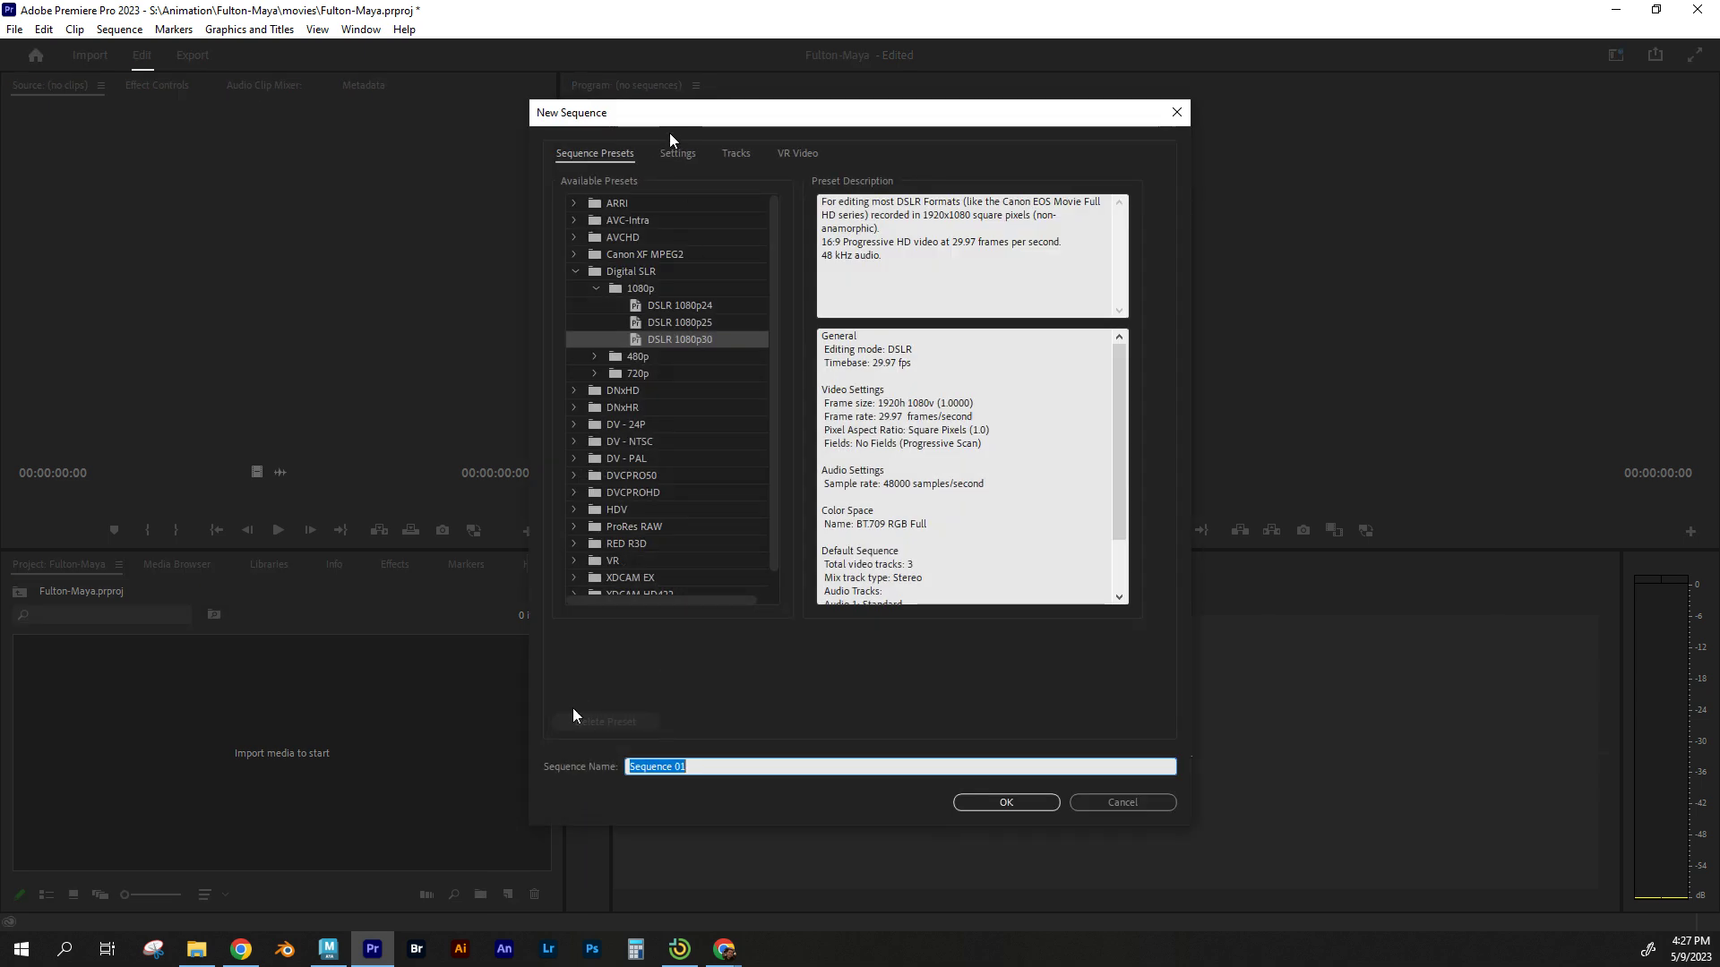
left_click(677, 154)
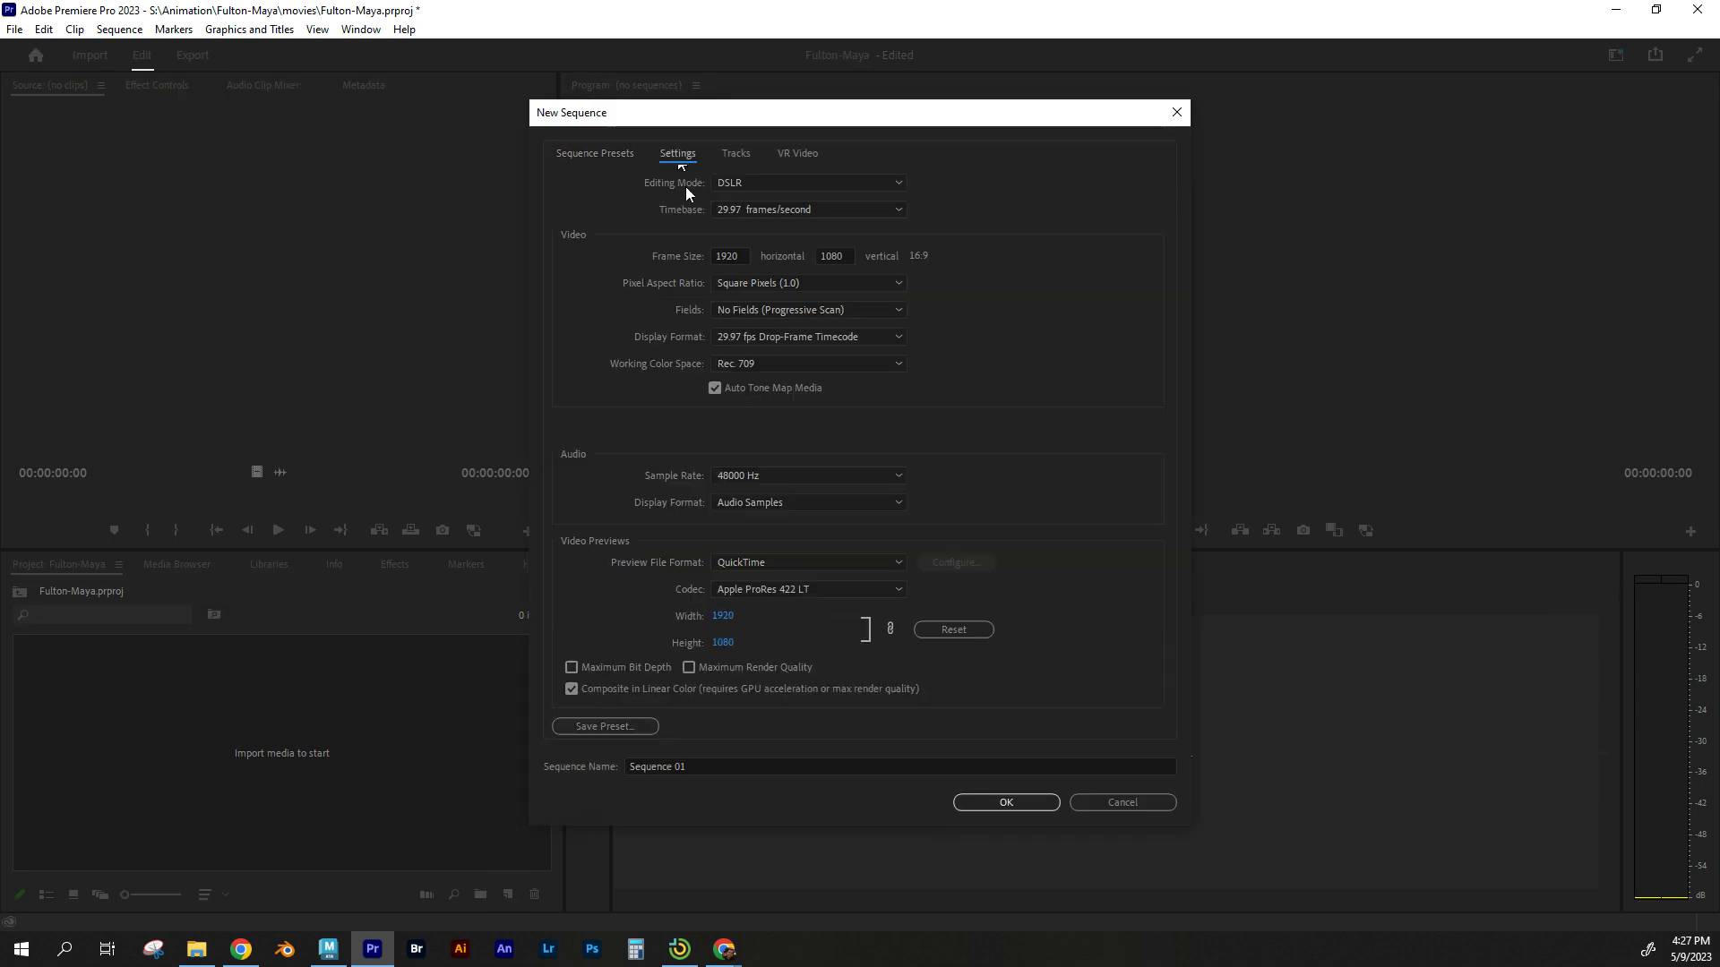
left_click(734, 182)
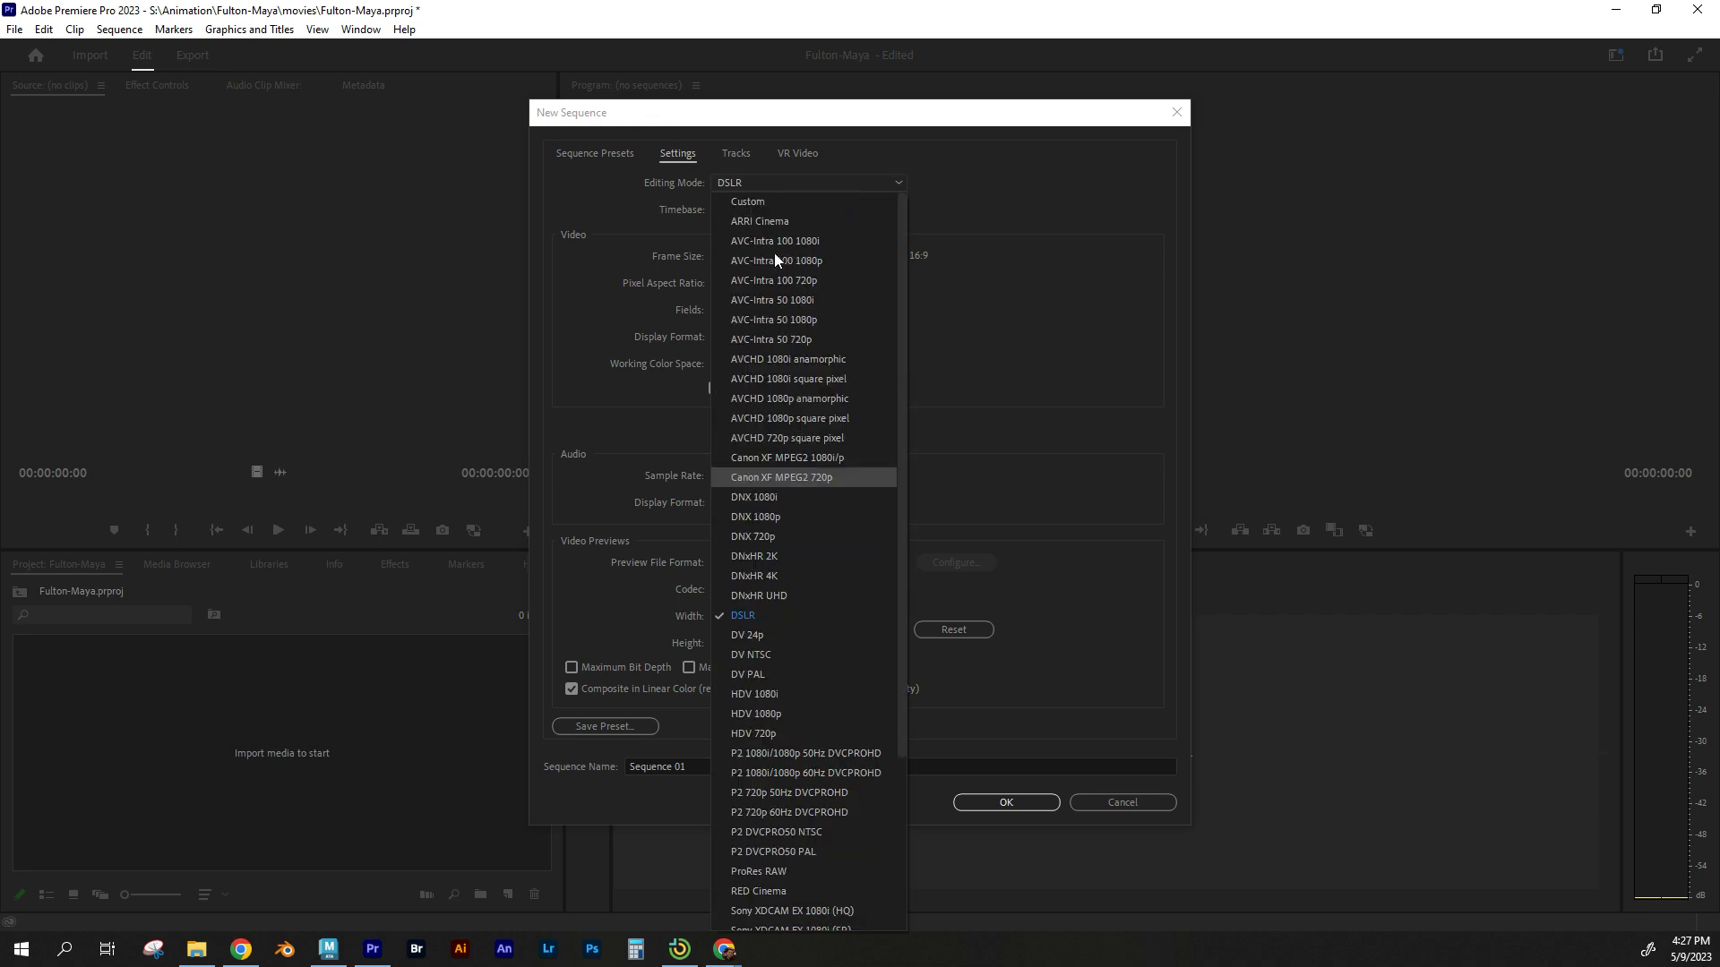
left_click(761, 200)
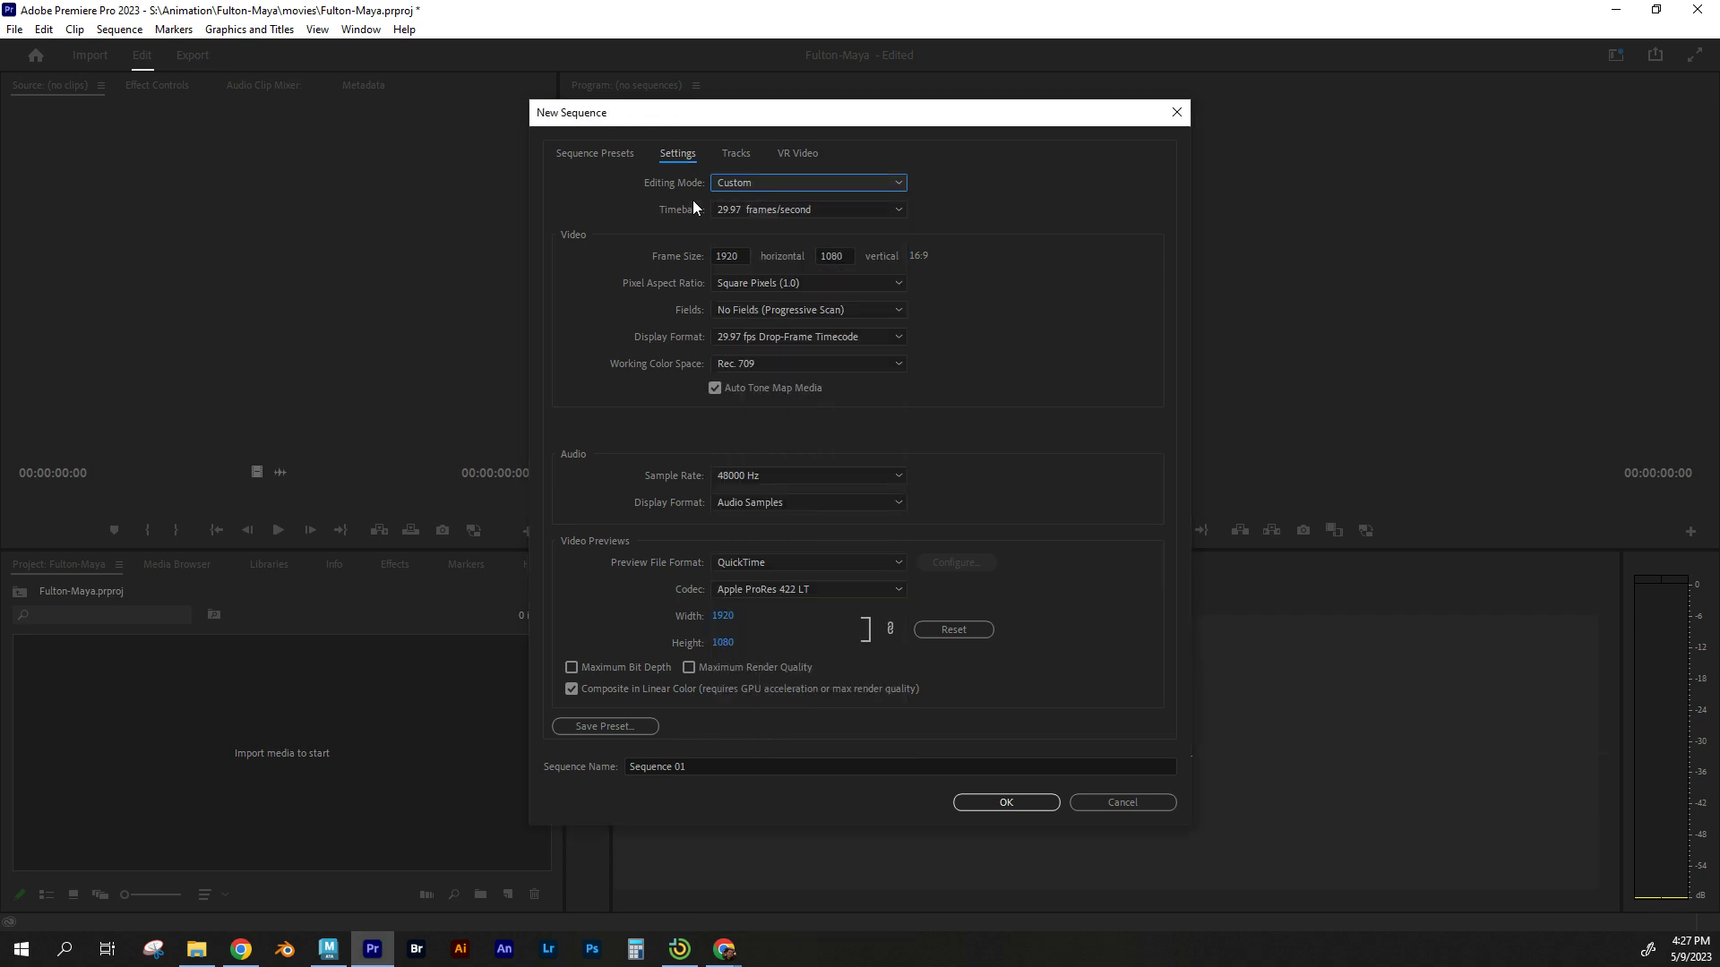
left_click(729, 208)
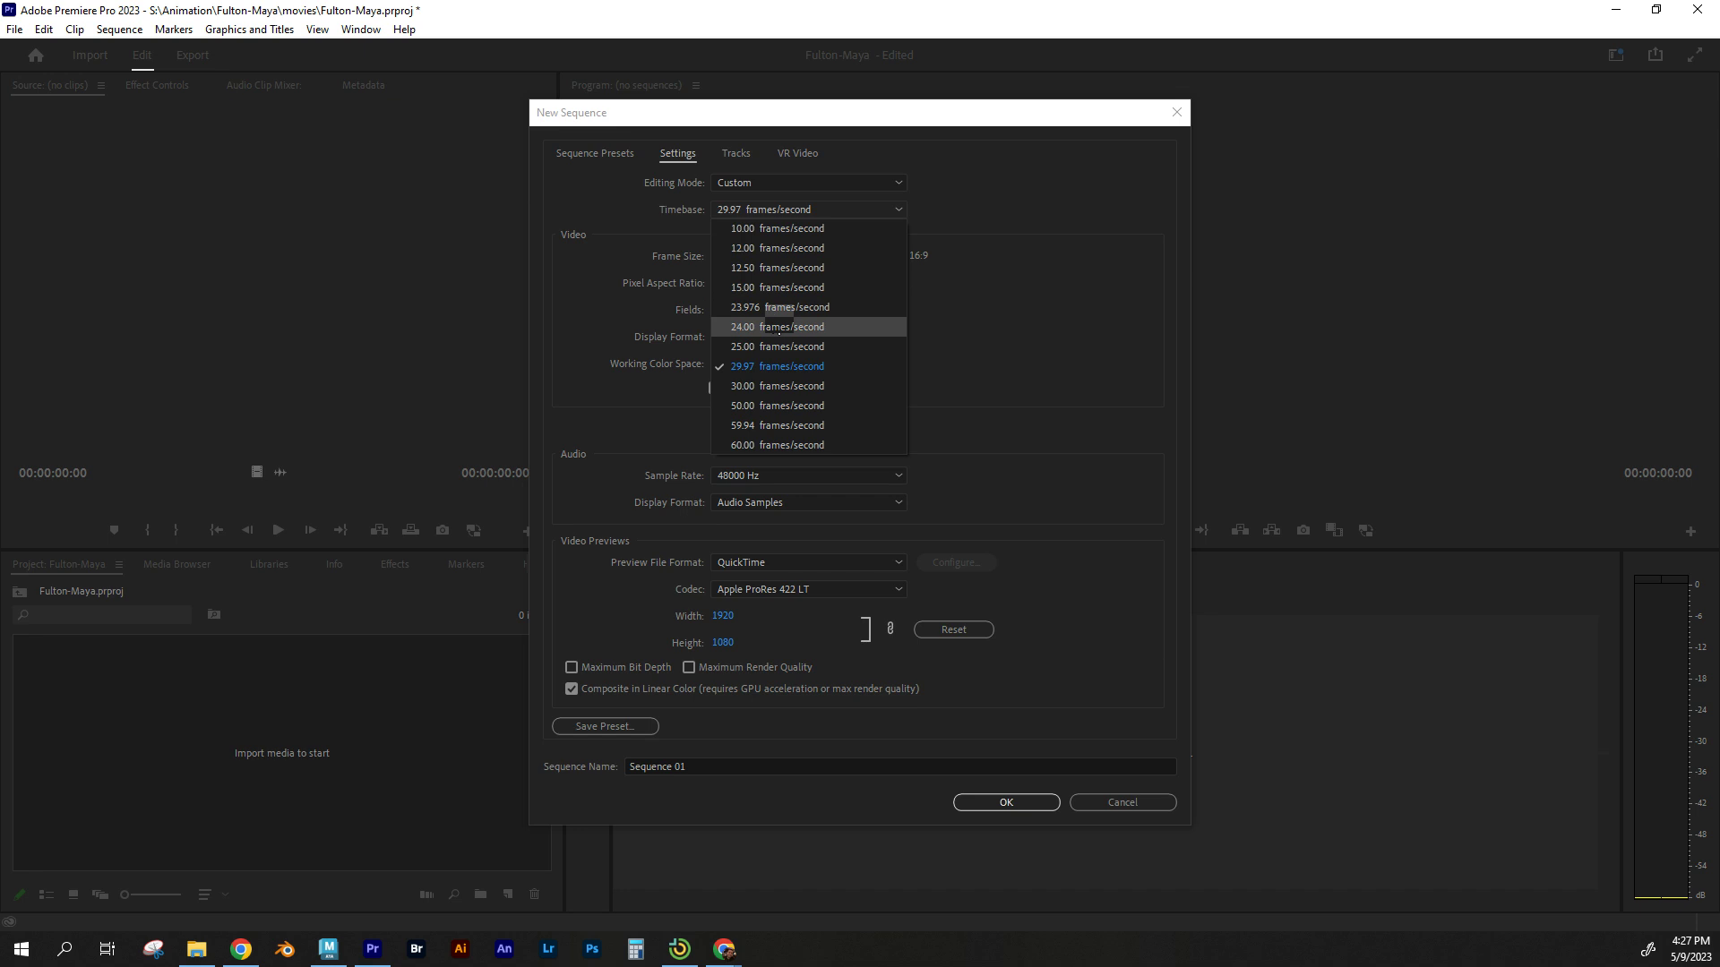
left_click(772, 326)
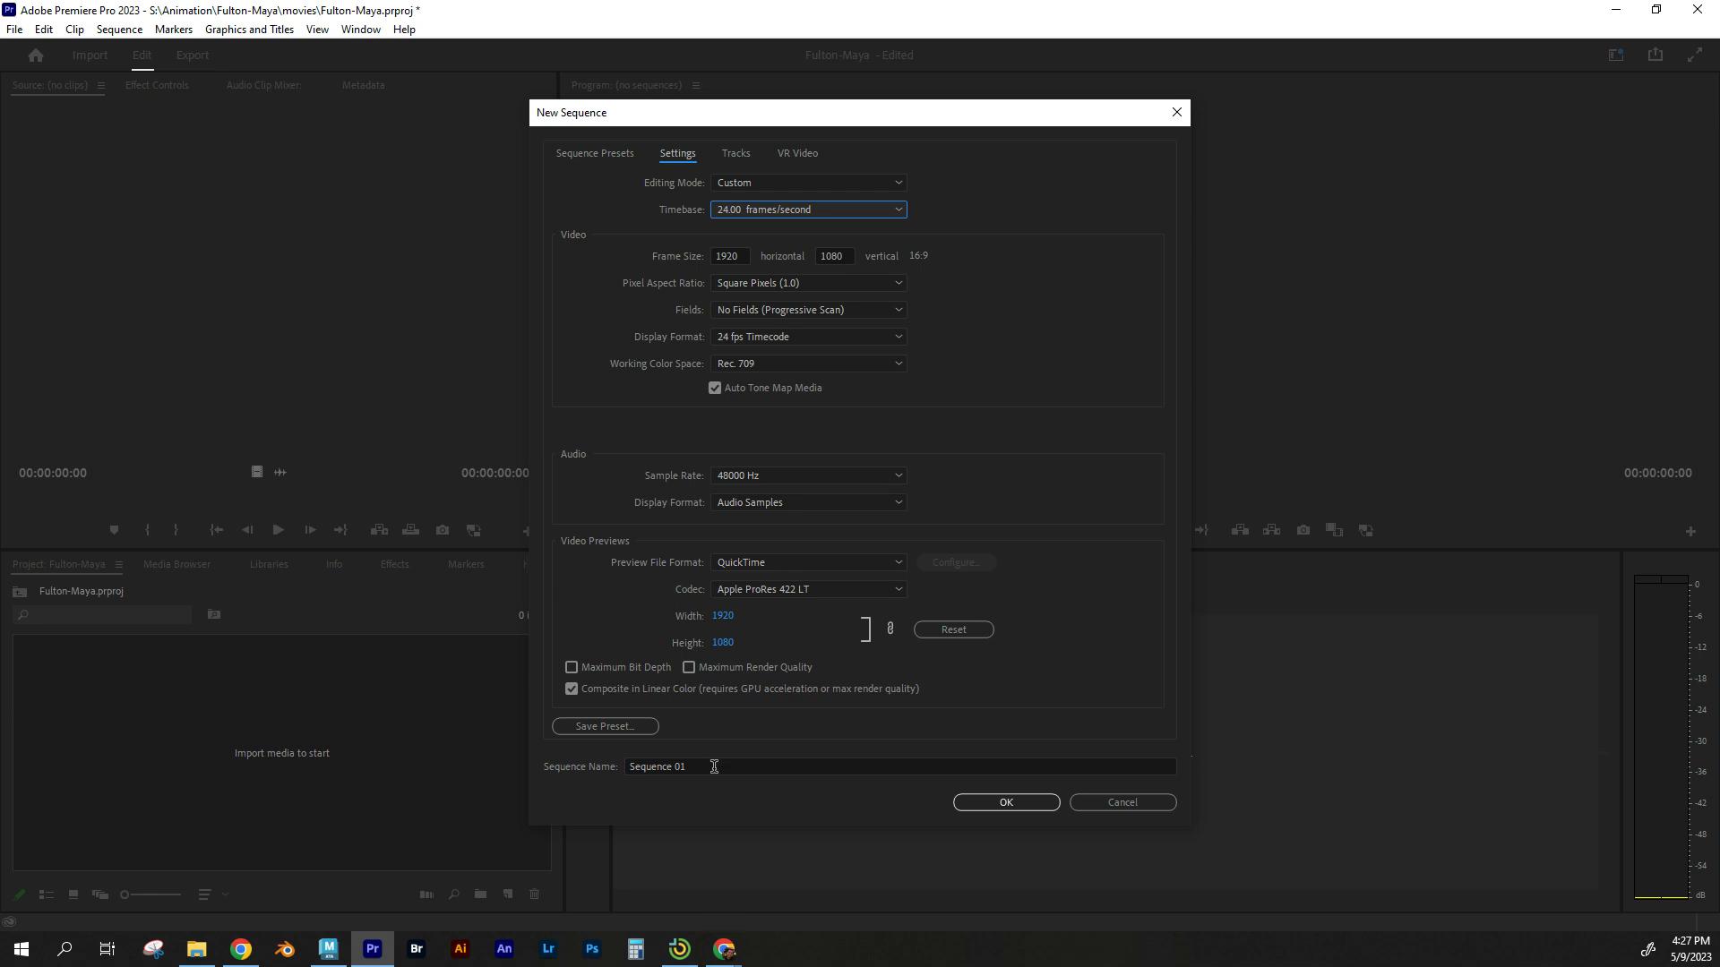
left_click(994, 799)
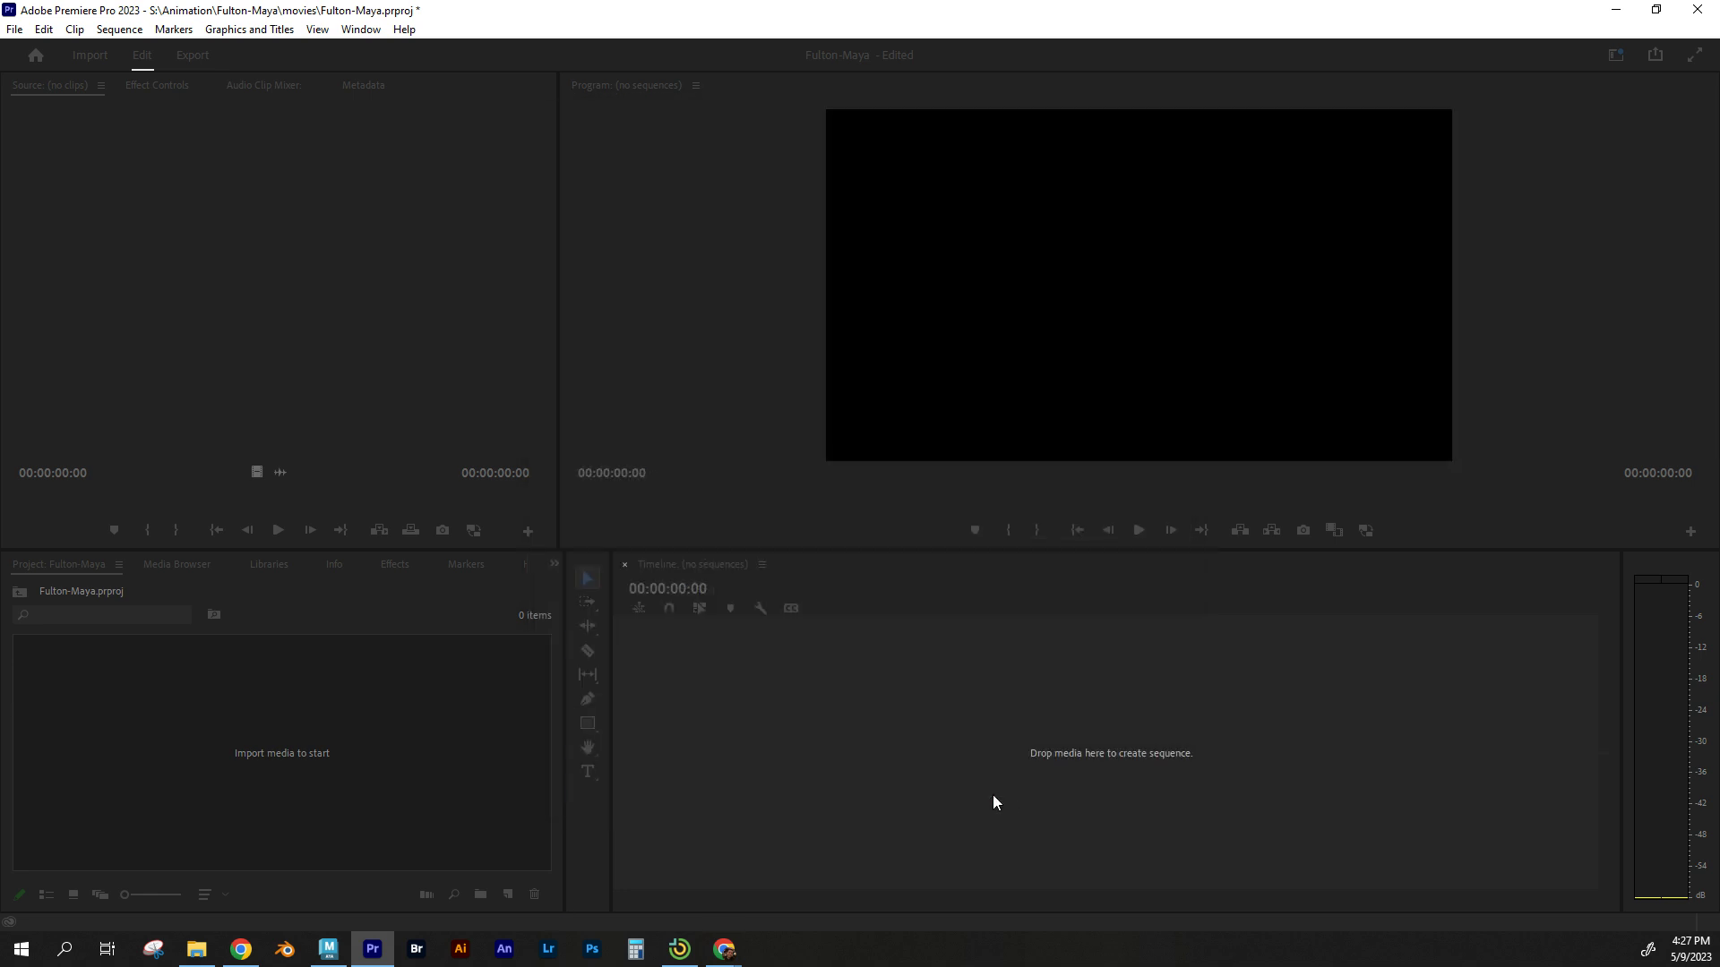
Import the basic head orc PNG frames from Fulton-Maya\images as a single image sequence.
double_click(244, 697)
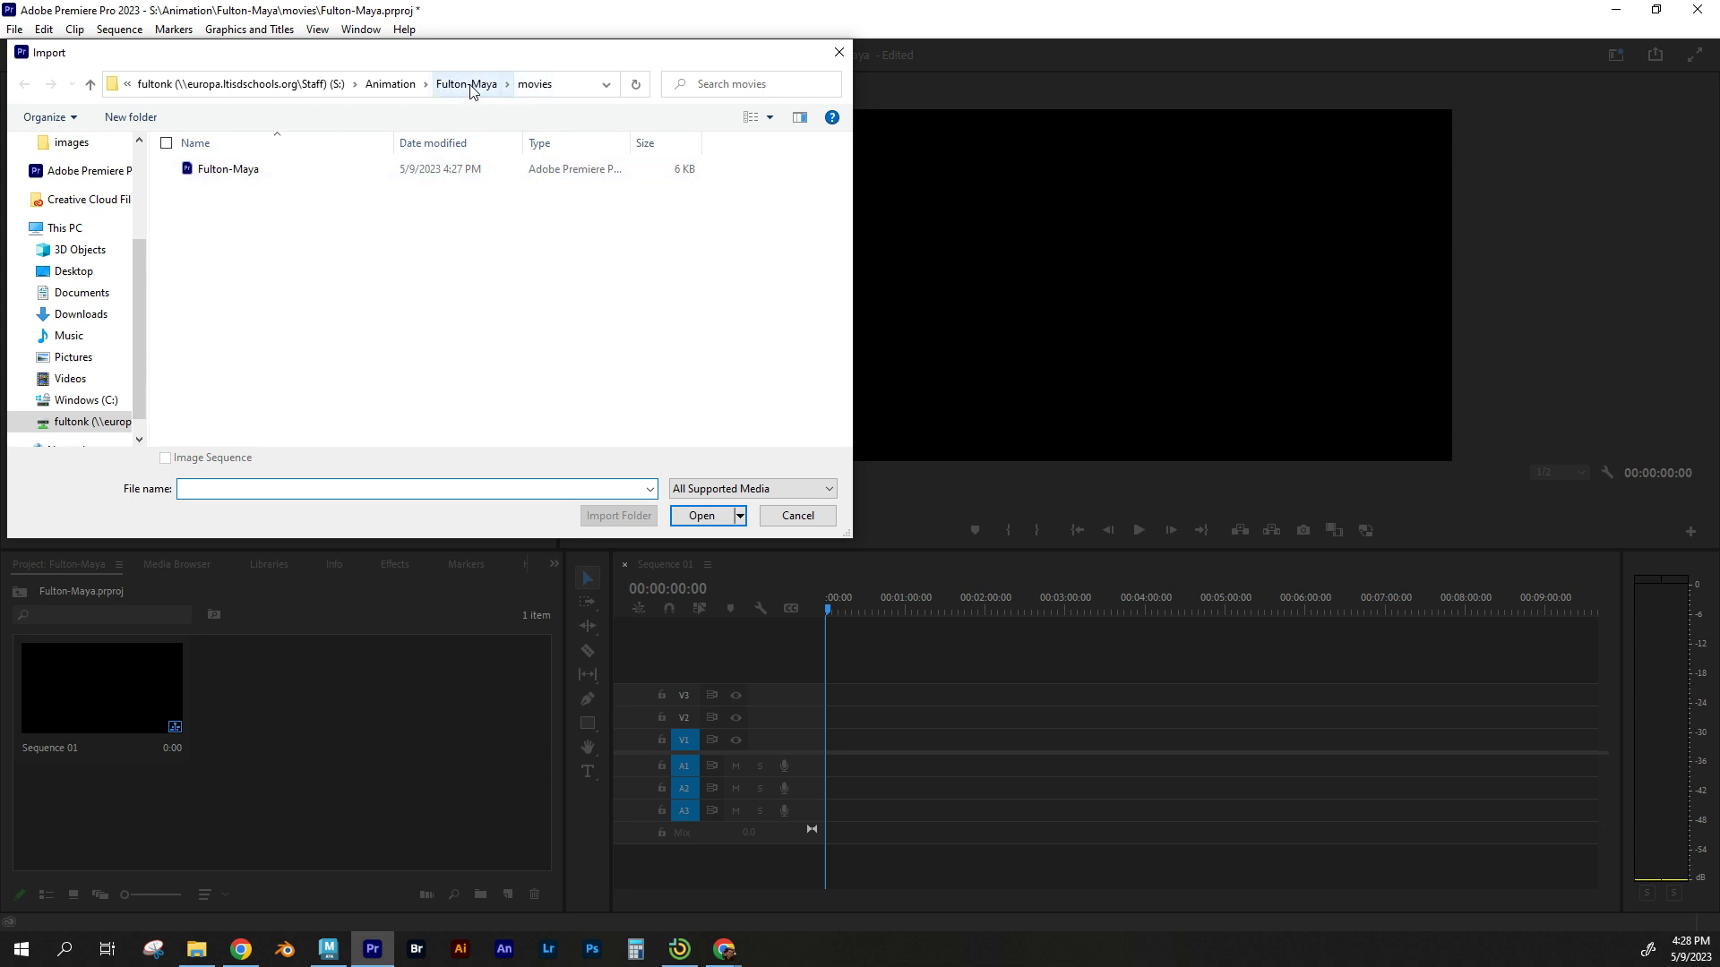
left_click(470, 87)
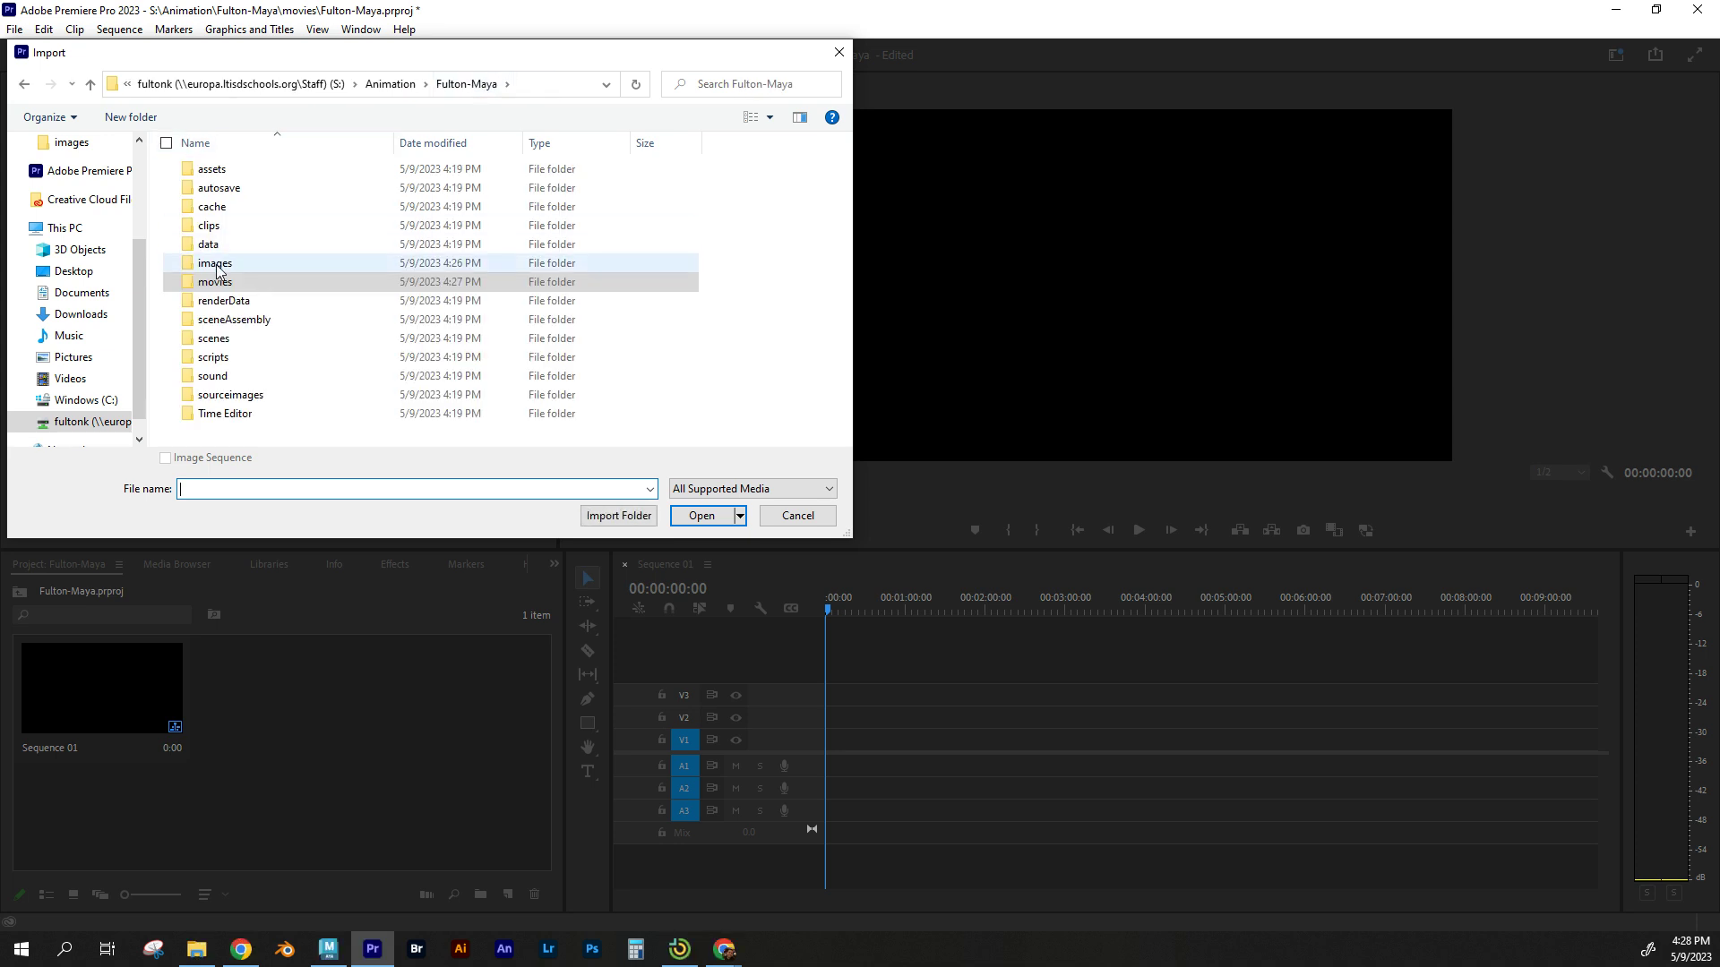
double_click(228, 264)
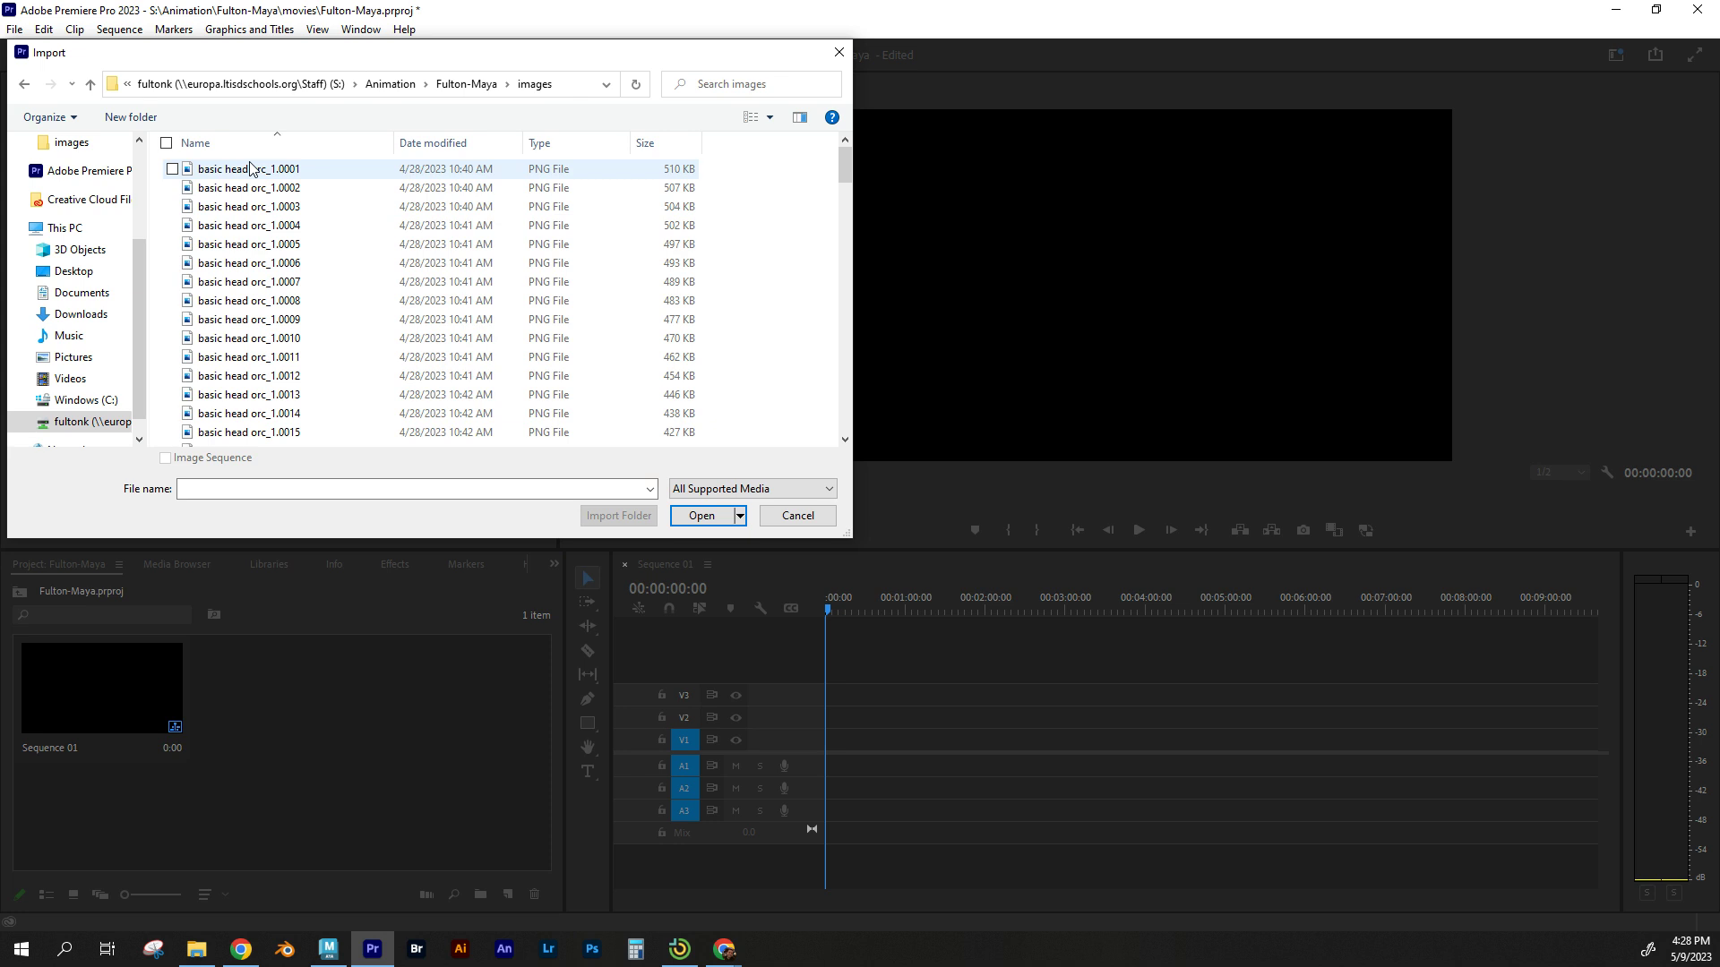
left_click(252, 168)
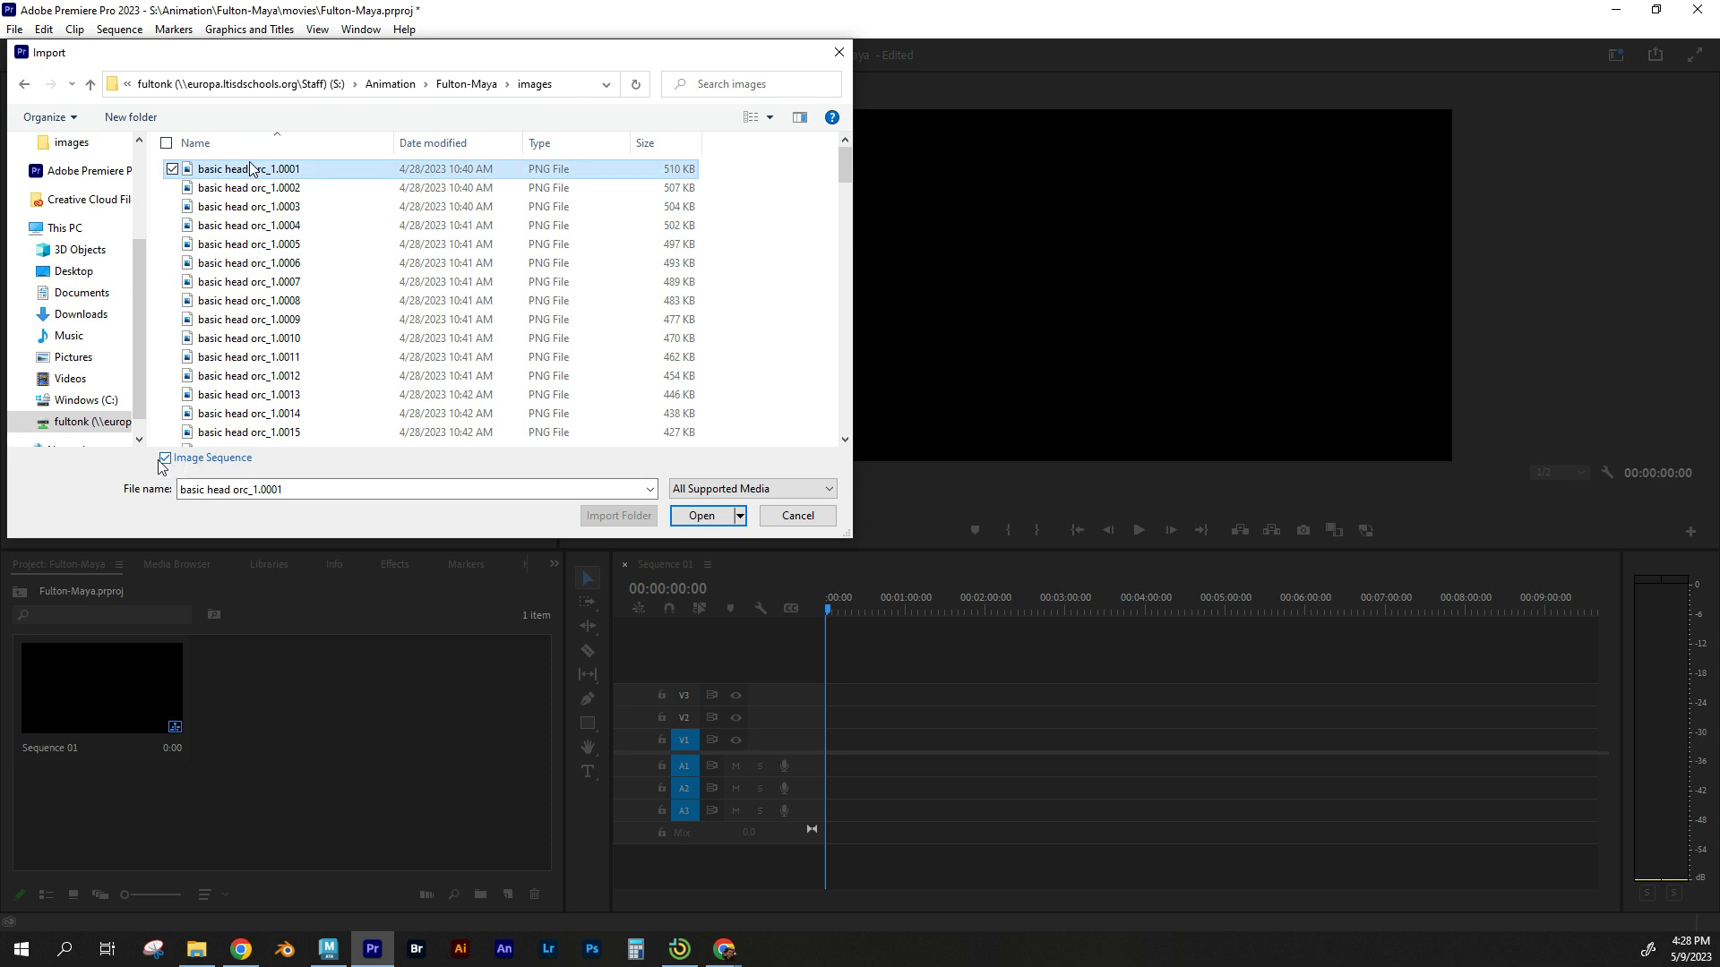
left_click(714, 517)
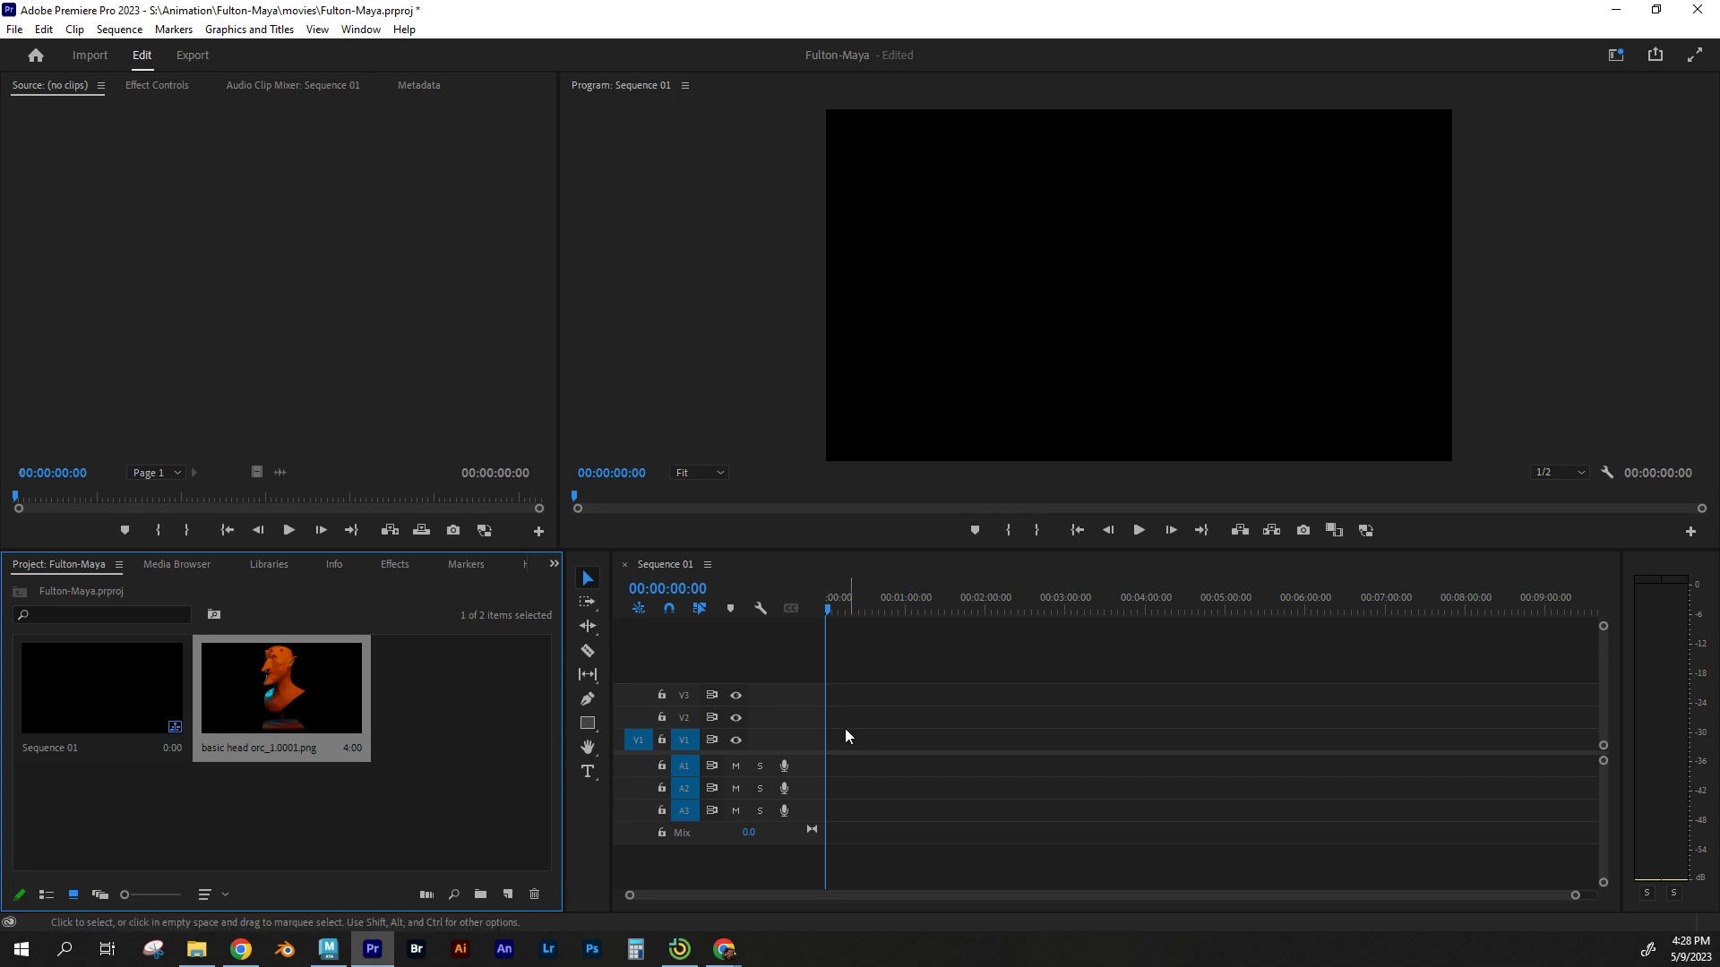
Place the orc head clip on V1 of Sequence 01, keeping existing sequence settings.
left_click_drag(282, 688, 829, 738)
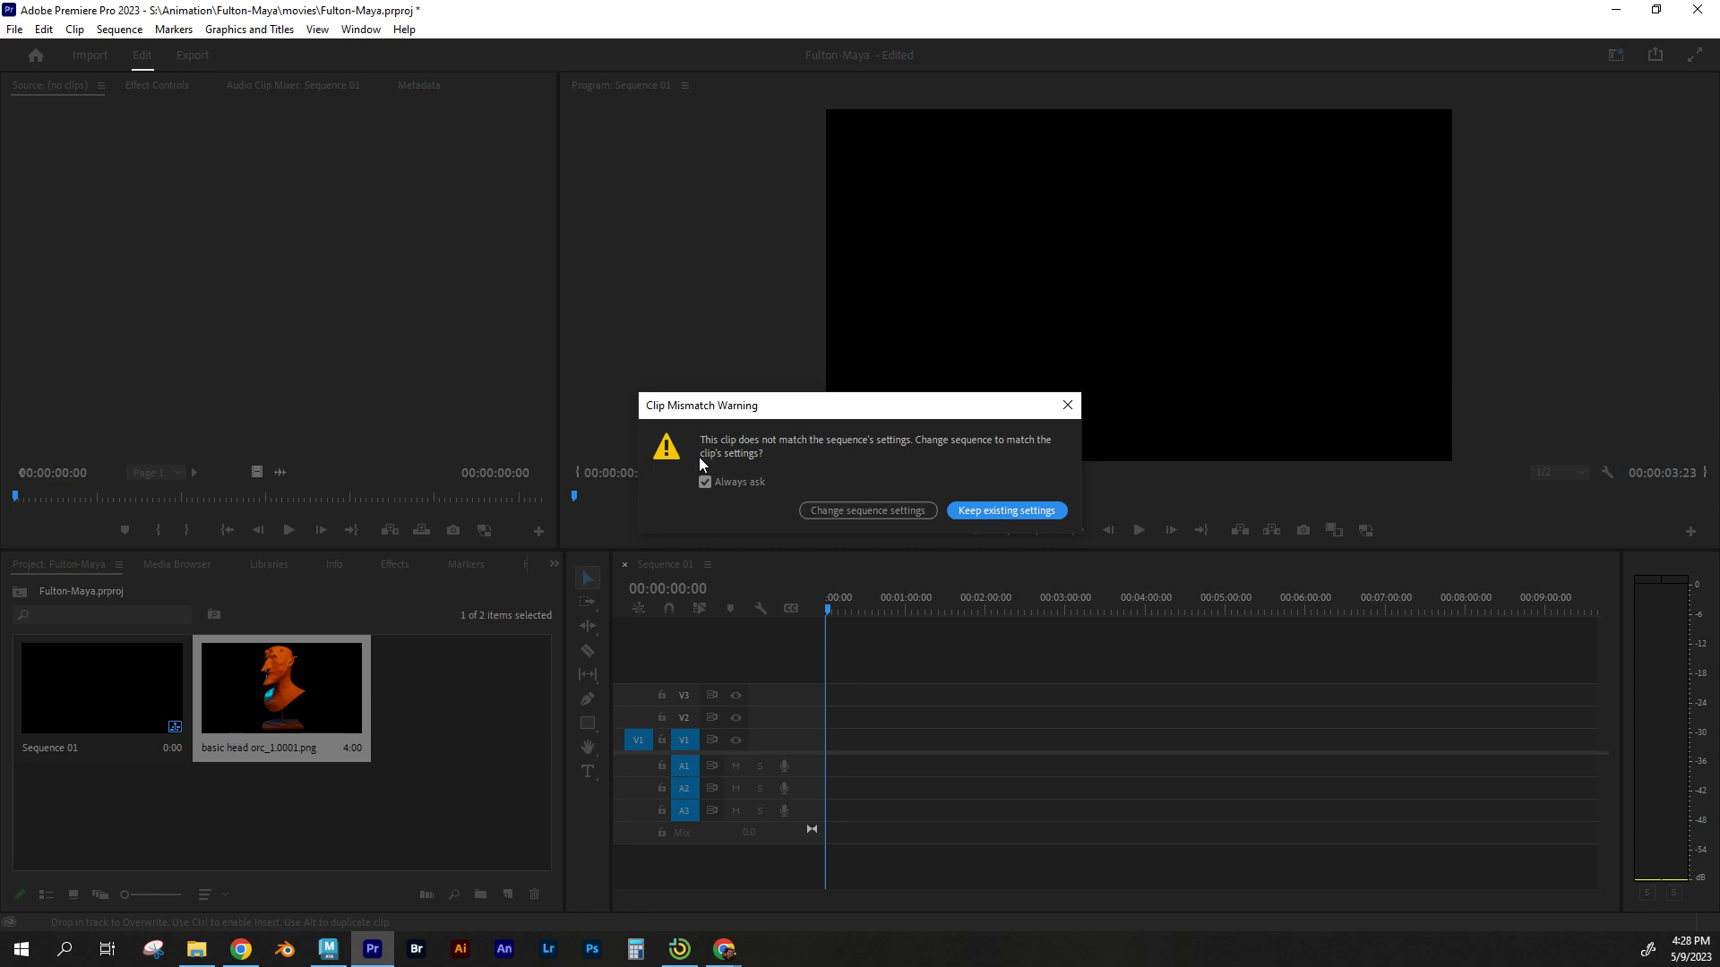
left_click(1016, 512)
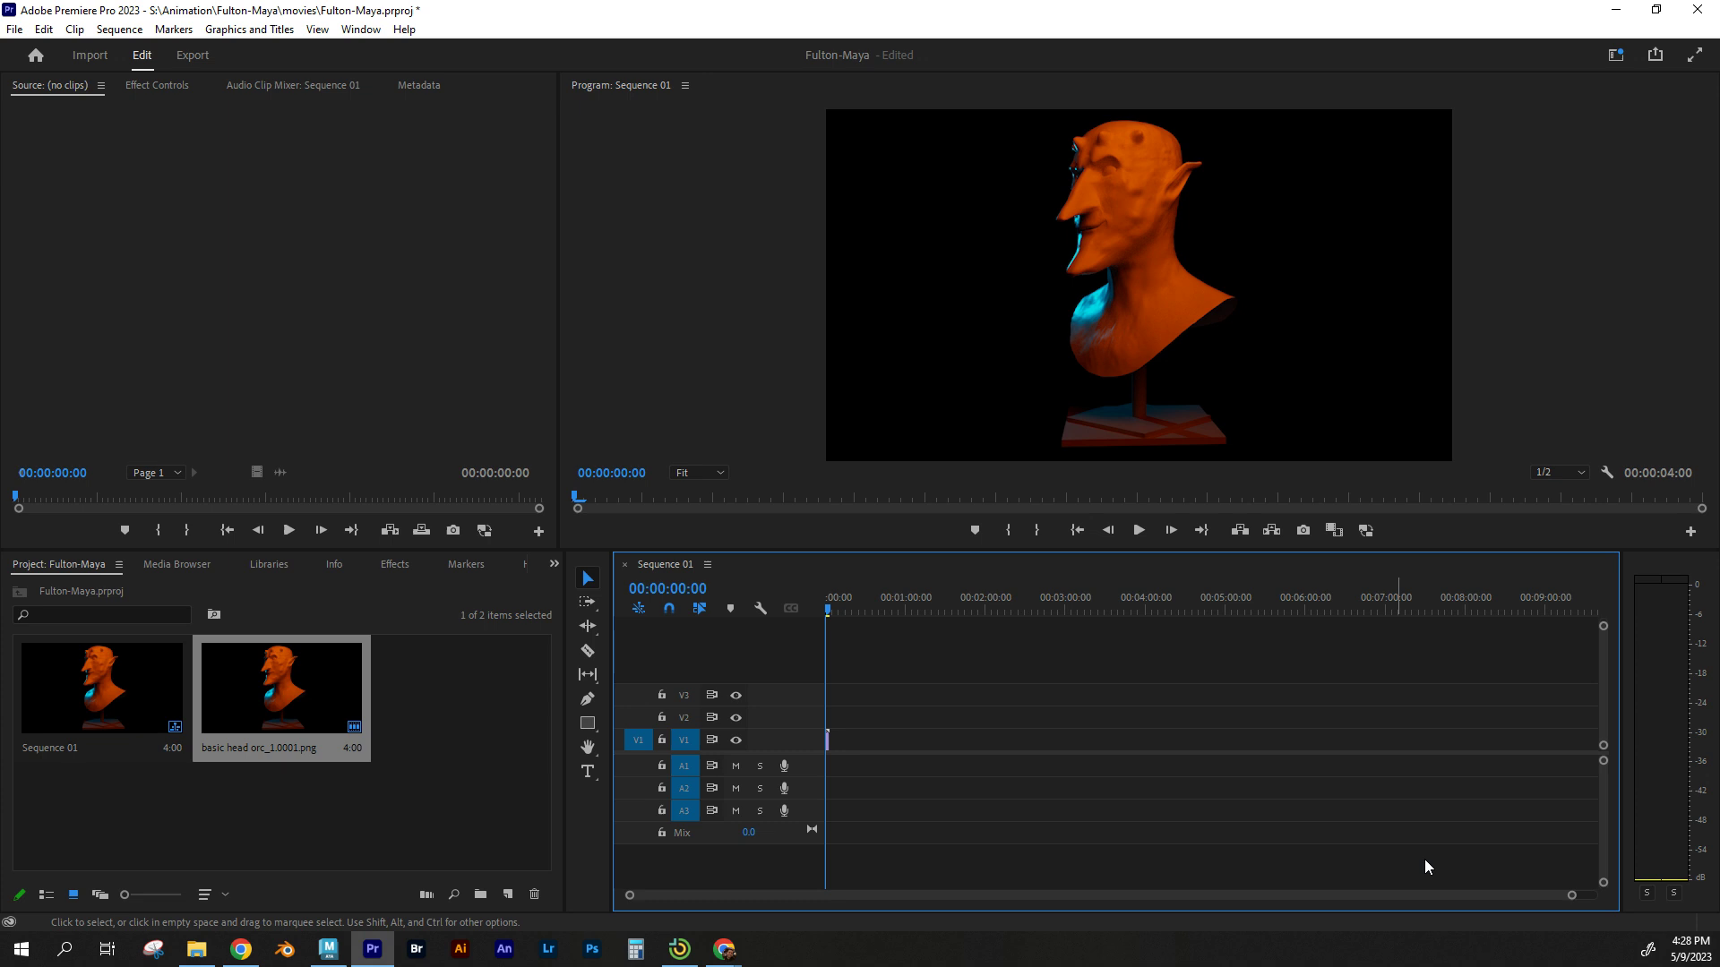
left_click_drag(1566, 895, 1146, 885)
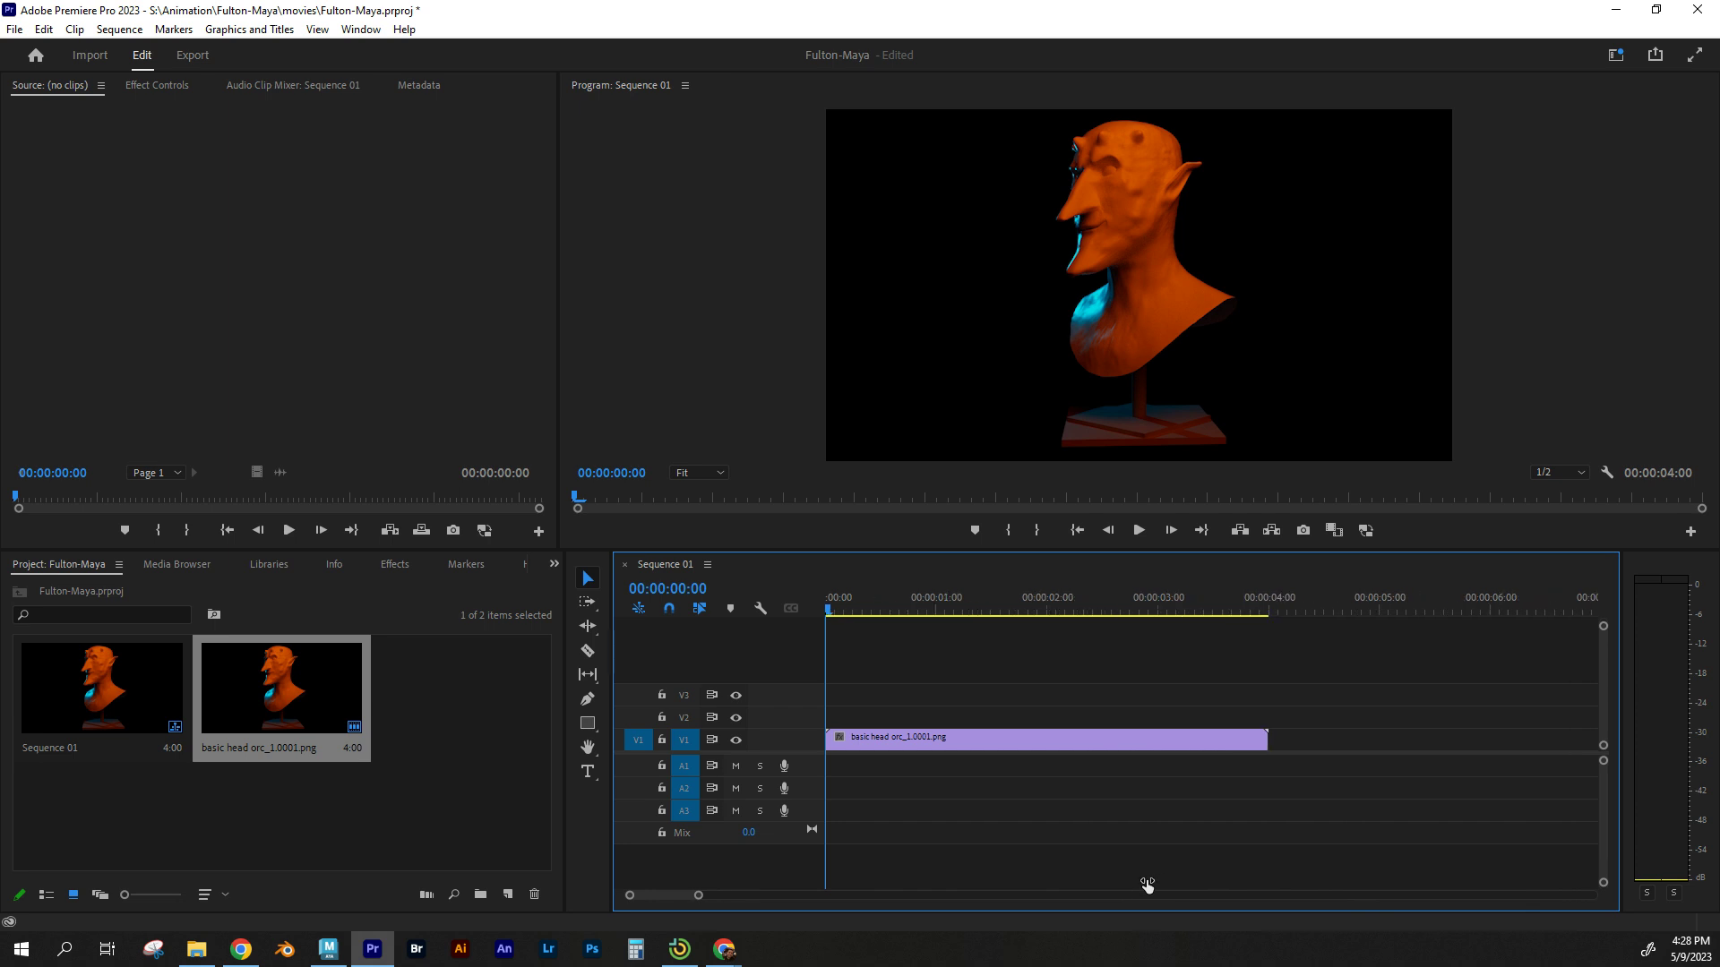
Set the orc clip's Speed/Duration to 00:00:05:00, slowing it to 80%.
right_click(1226, 738)
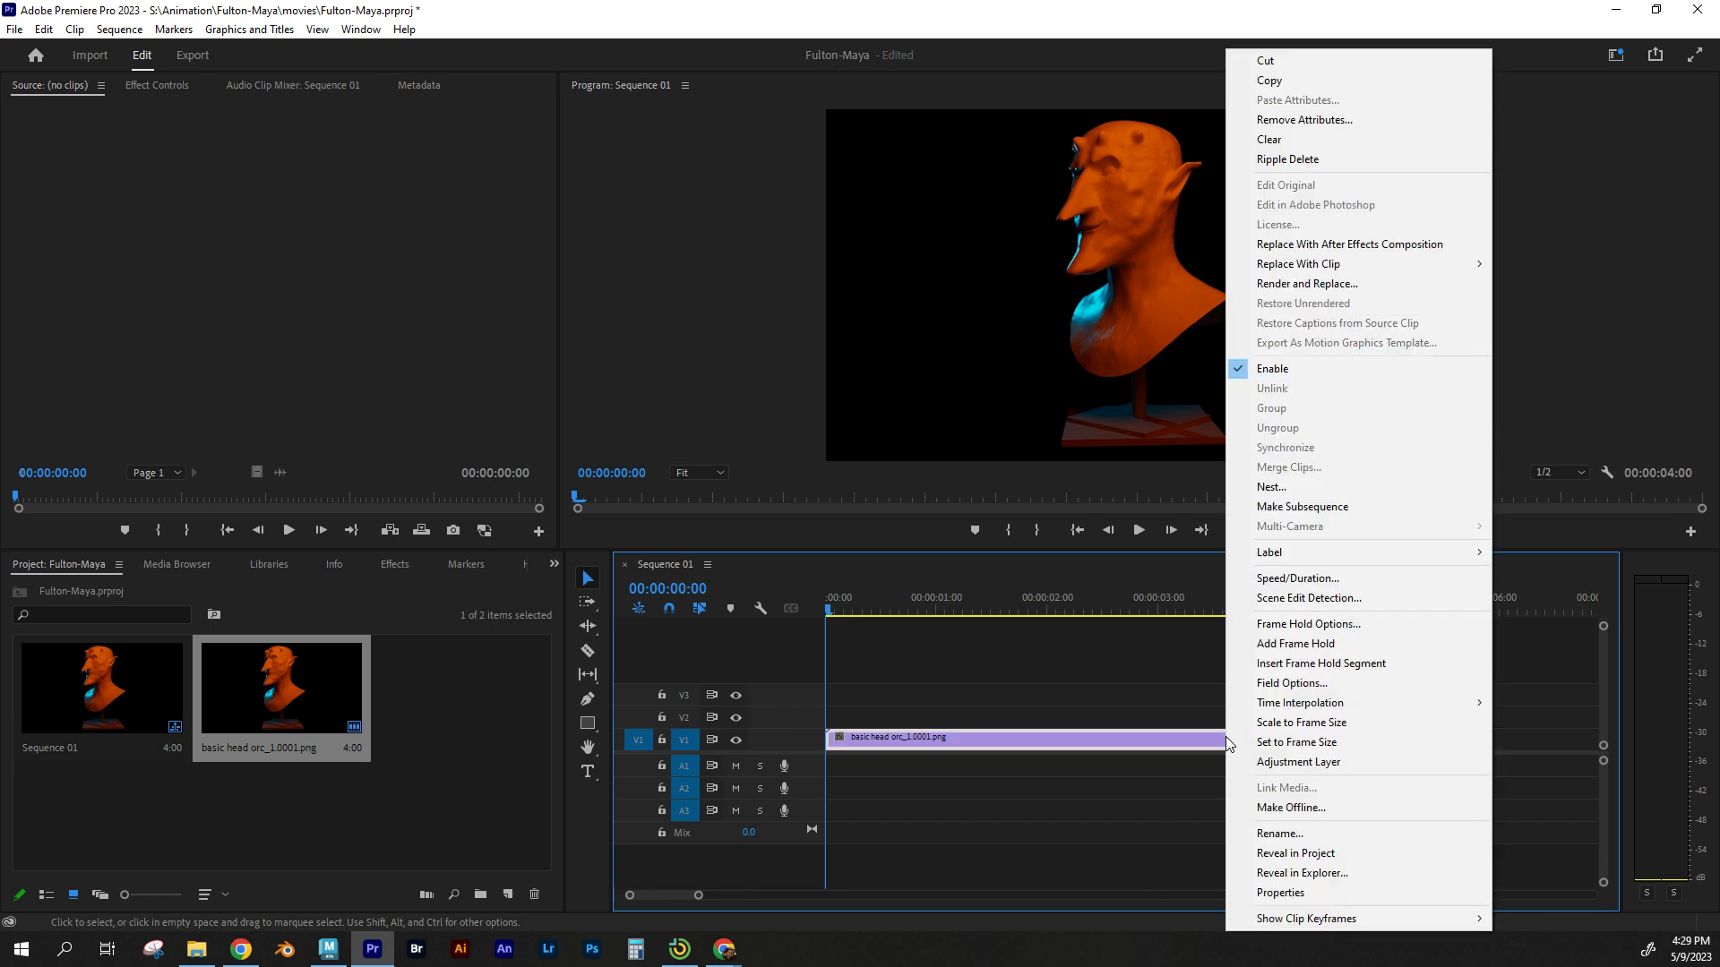
left_click(1286, 579)
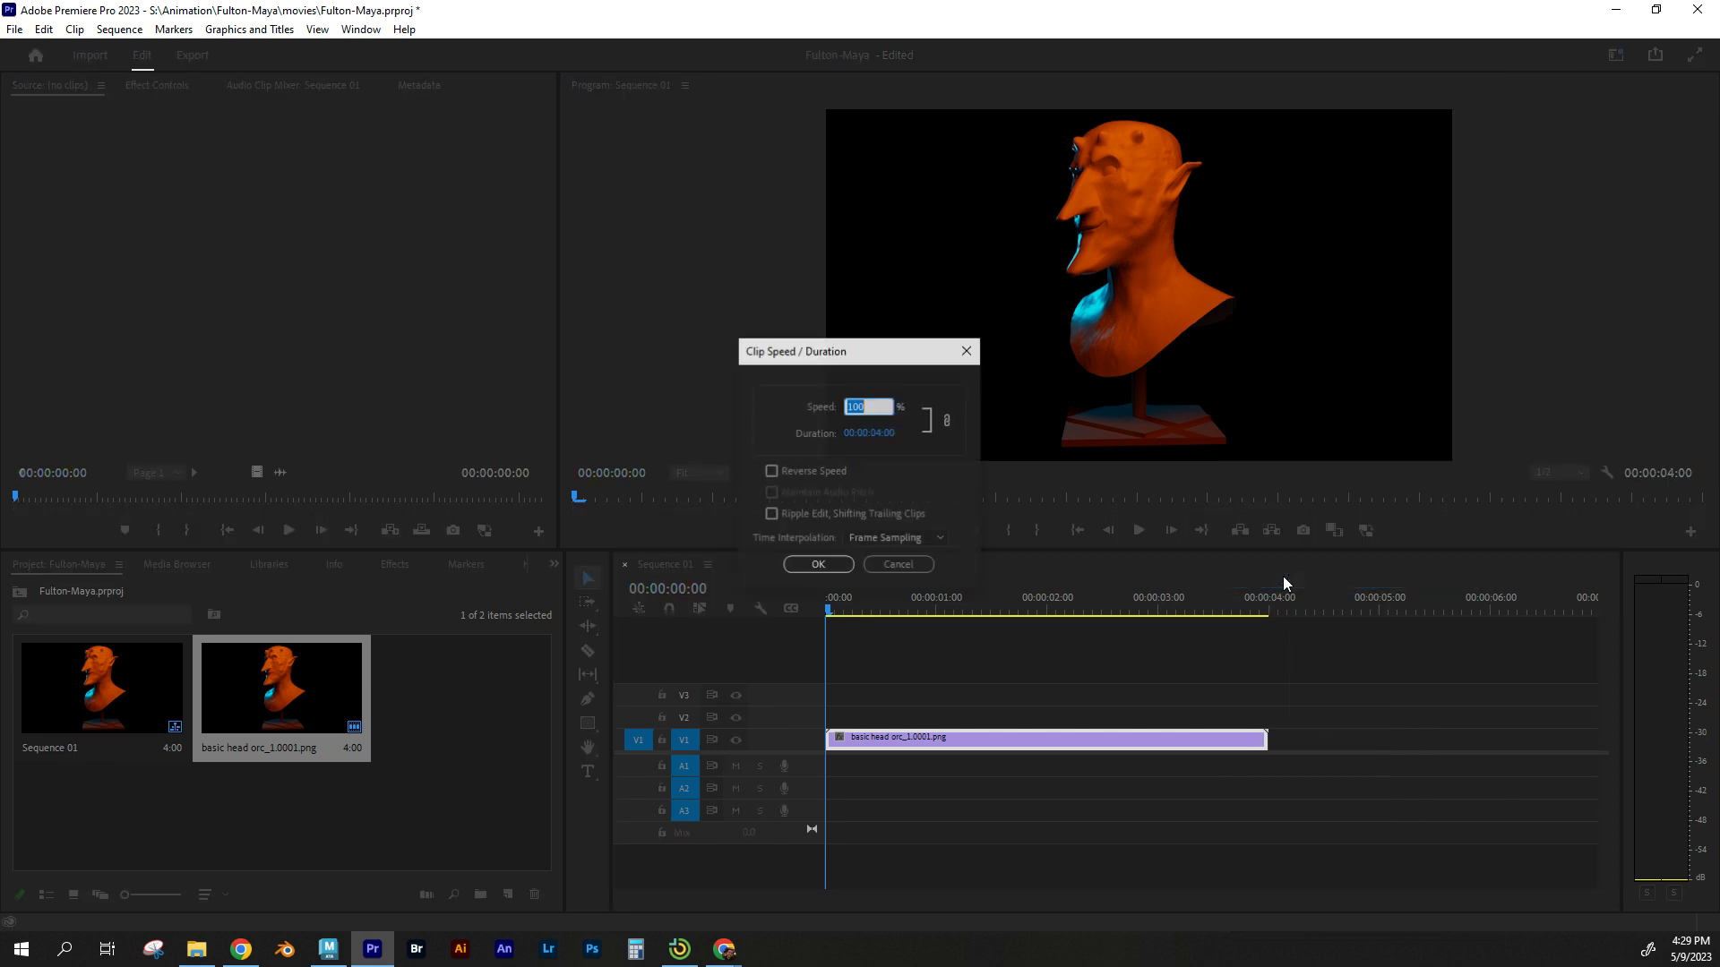
left_click(880, 434)
left_click(882, 434)
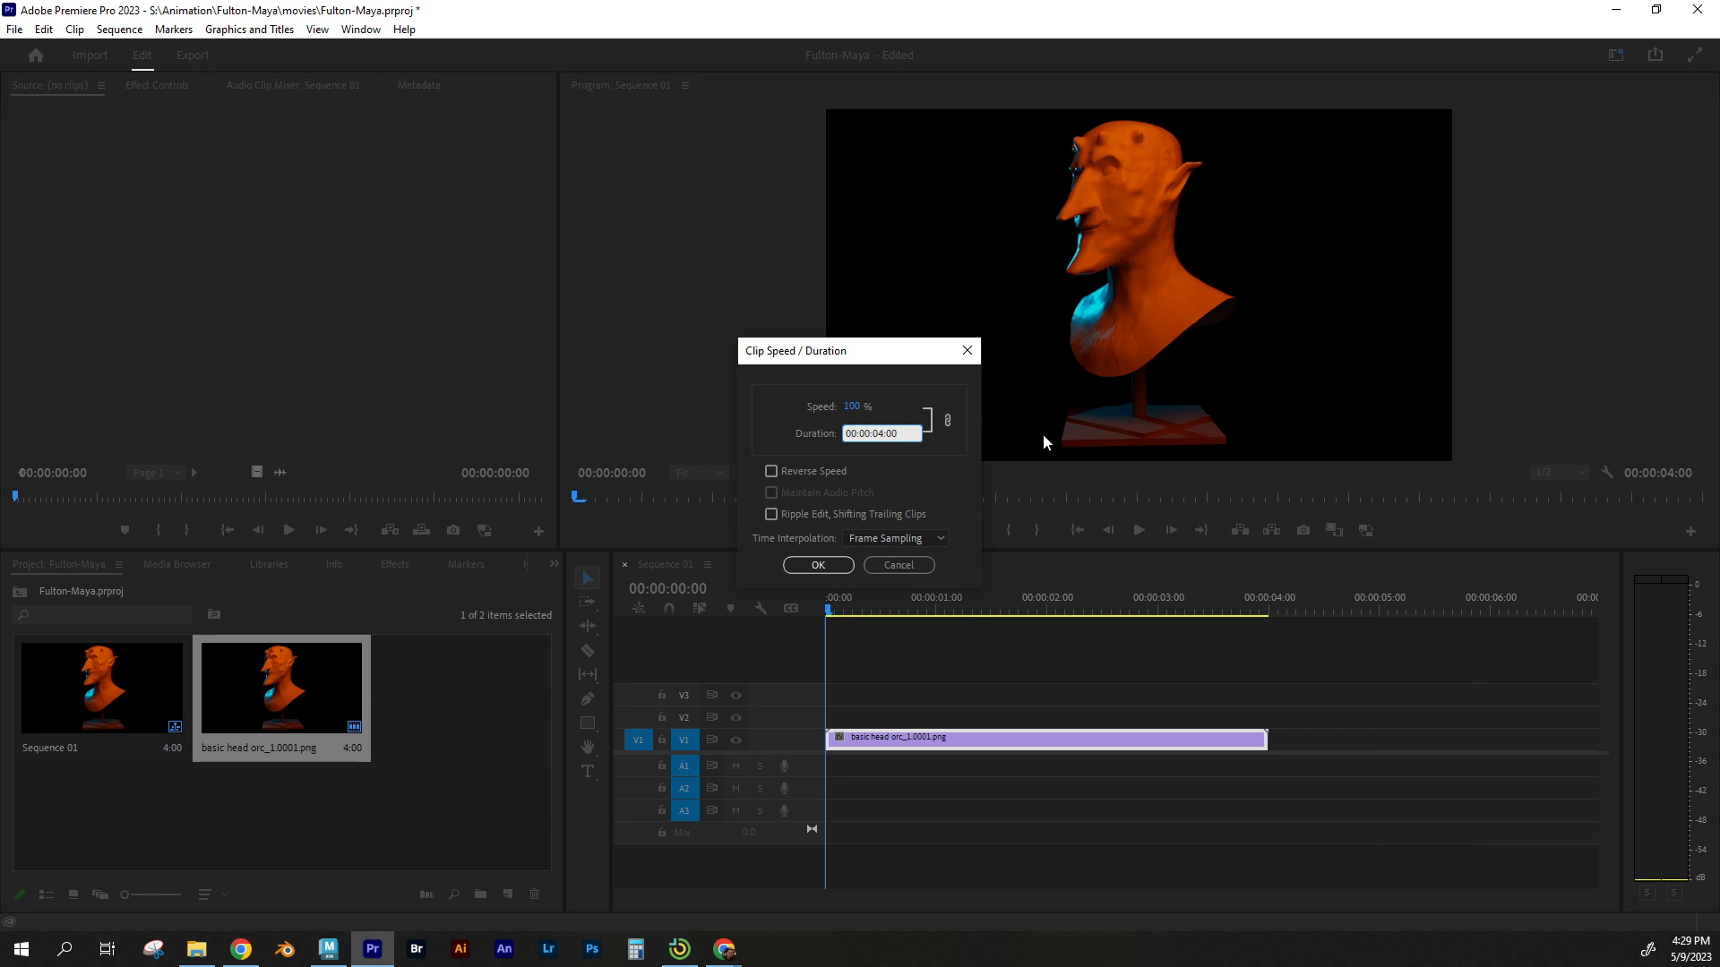
key("BackSpace")
type("5")
left_click(948, 453)
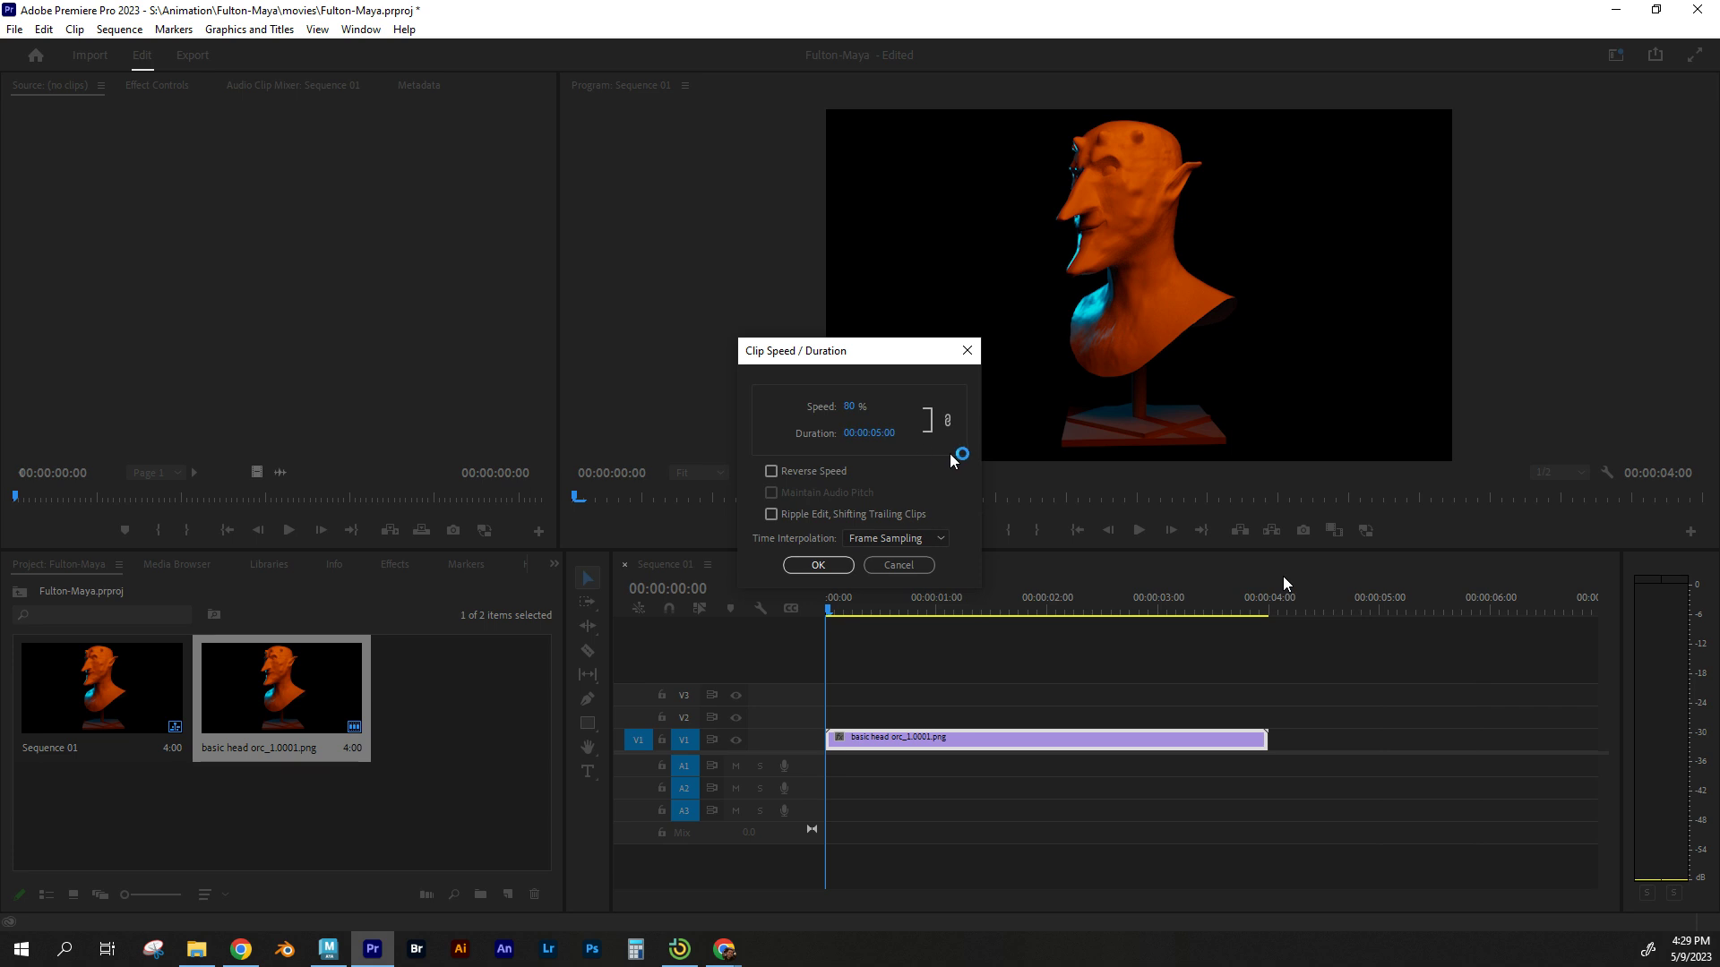
left_click_drag(849, 412, 846, 414)
left_click(817, 566)
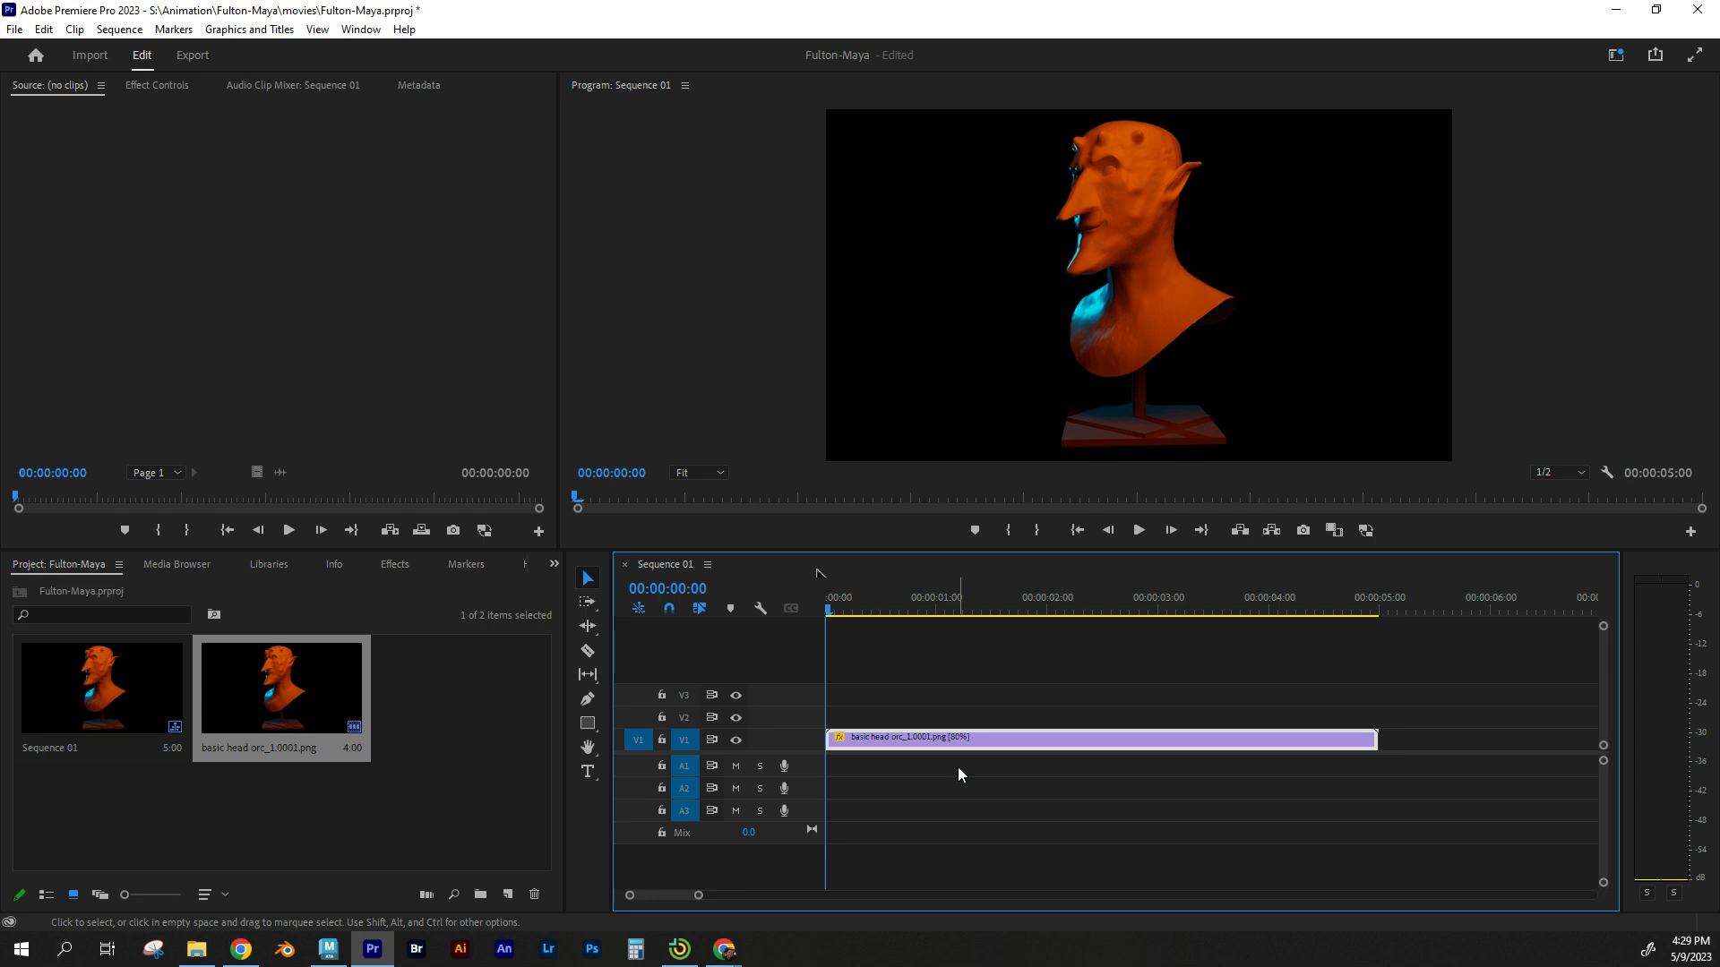
Play Sequence 01 through its full 5 seconds in the Program monitor.
left_click(1139, 531)
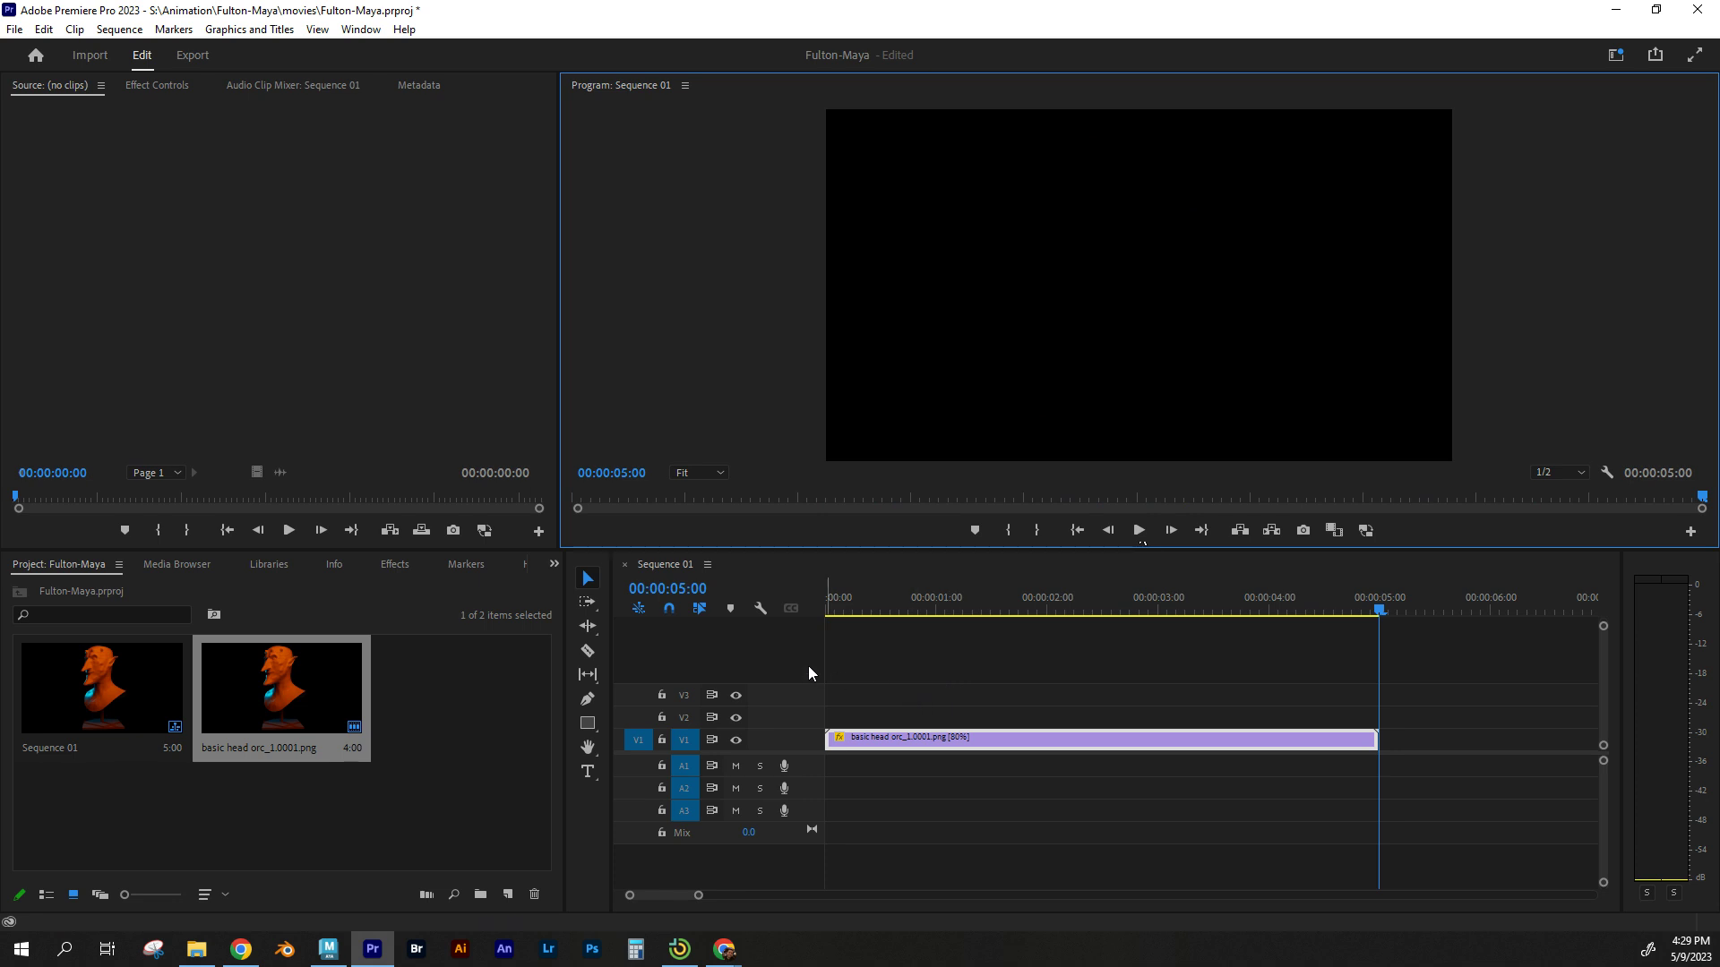
Open File > Export > Media to show Sequence 01's H.264 export settings.
left_click(14, 32)
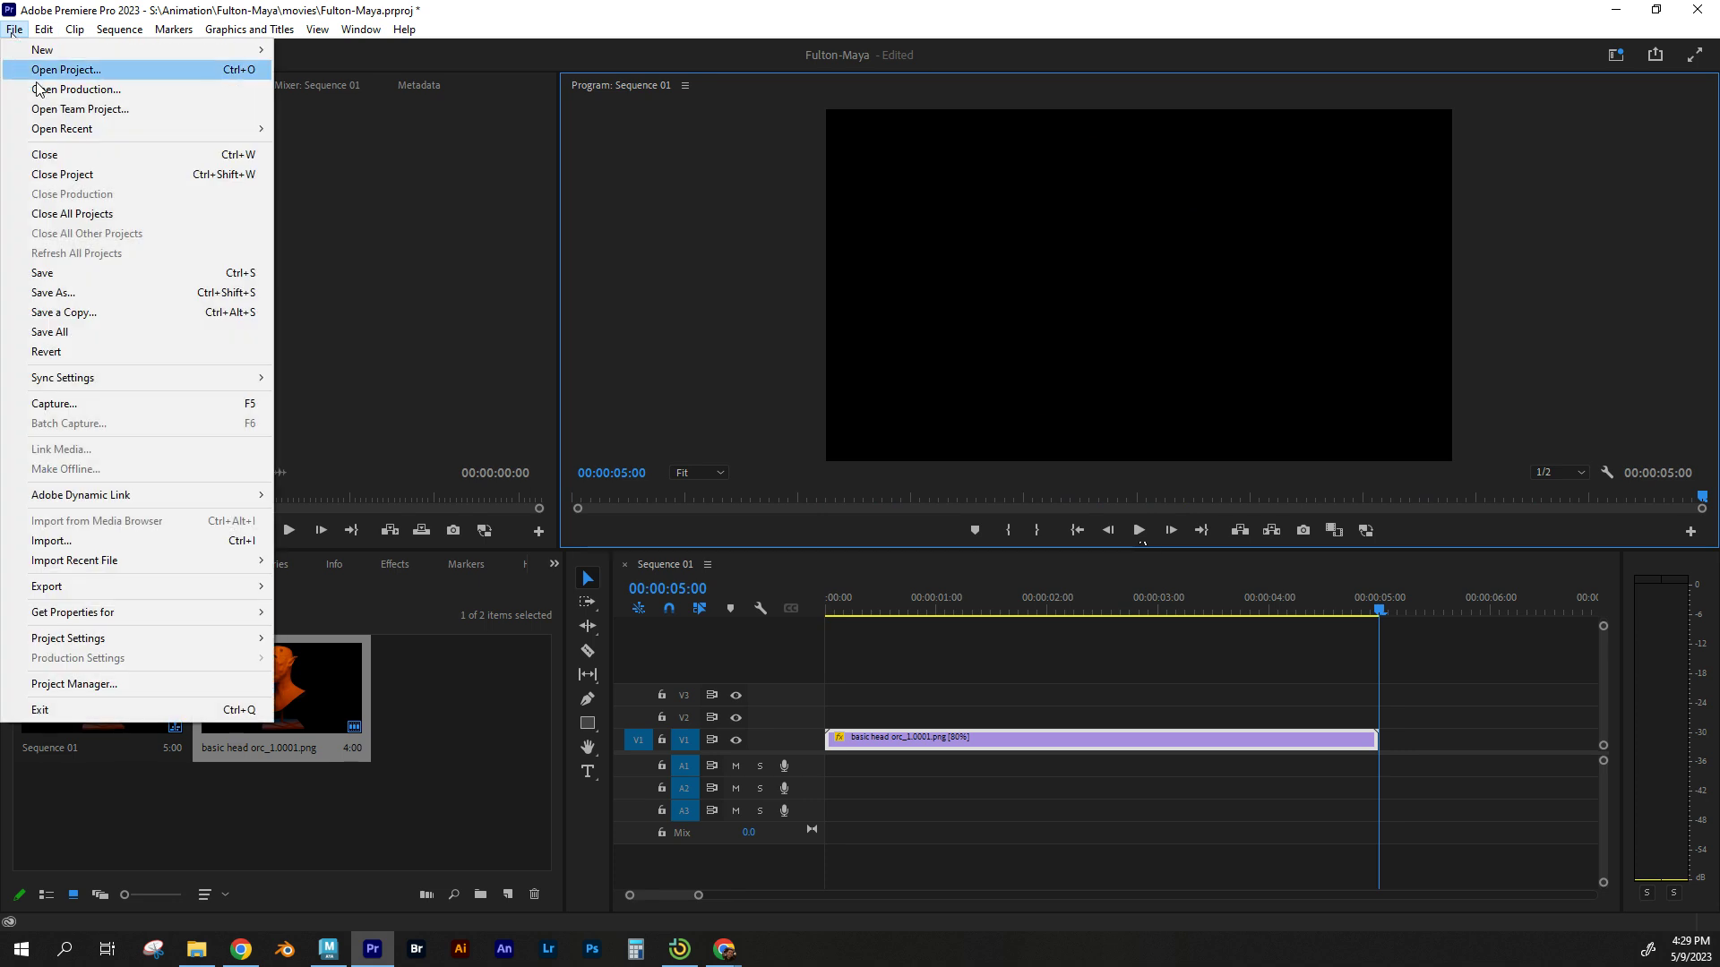
mouse_move(222, 591)
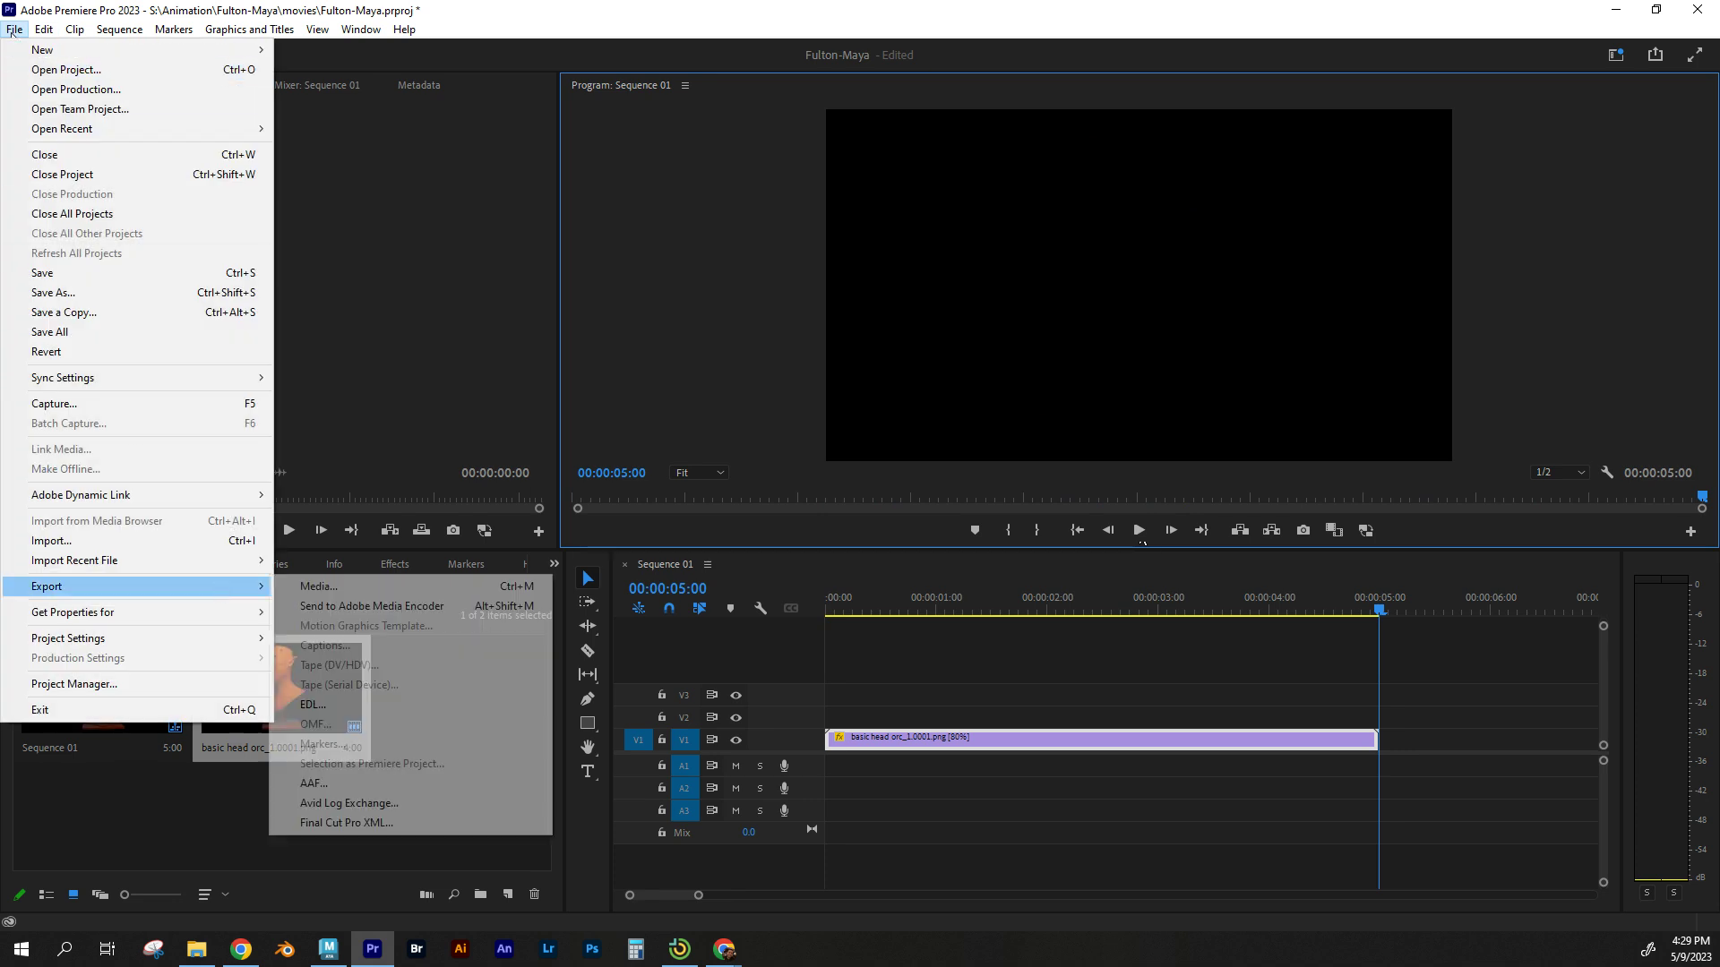
left_click(343, 591)
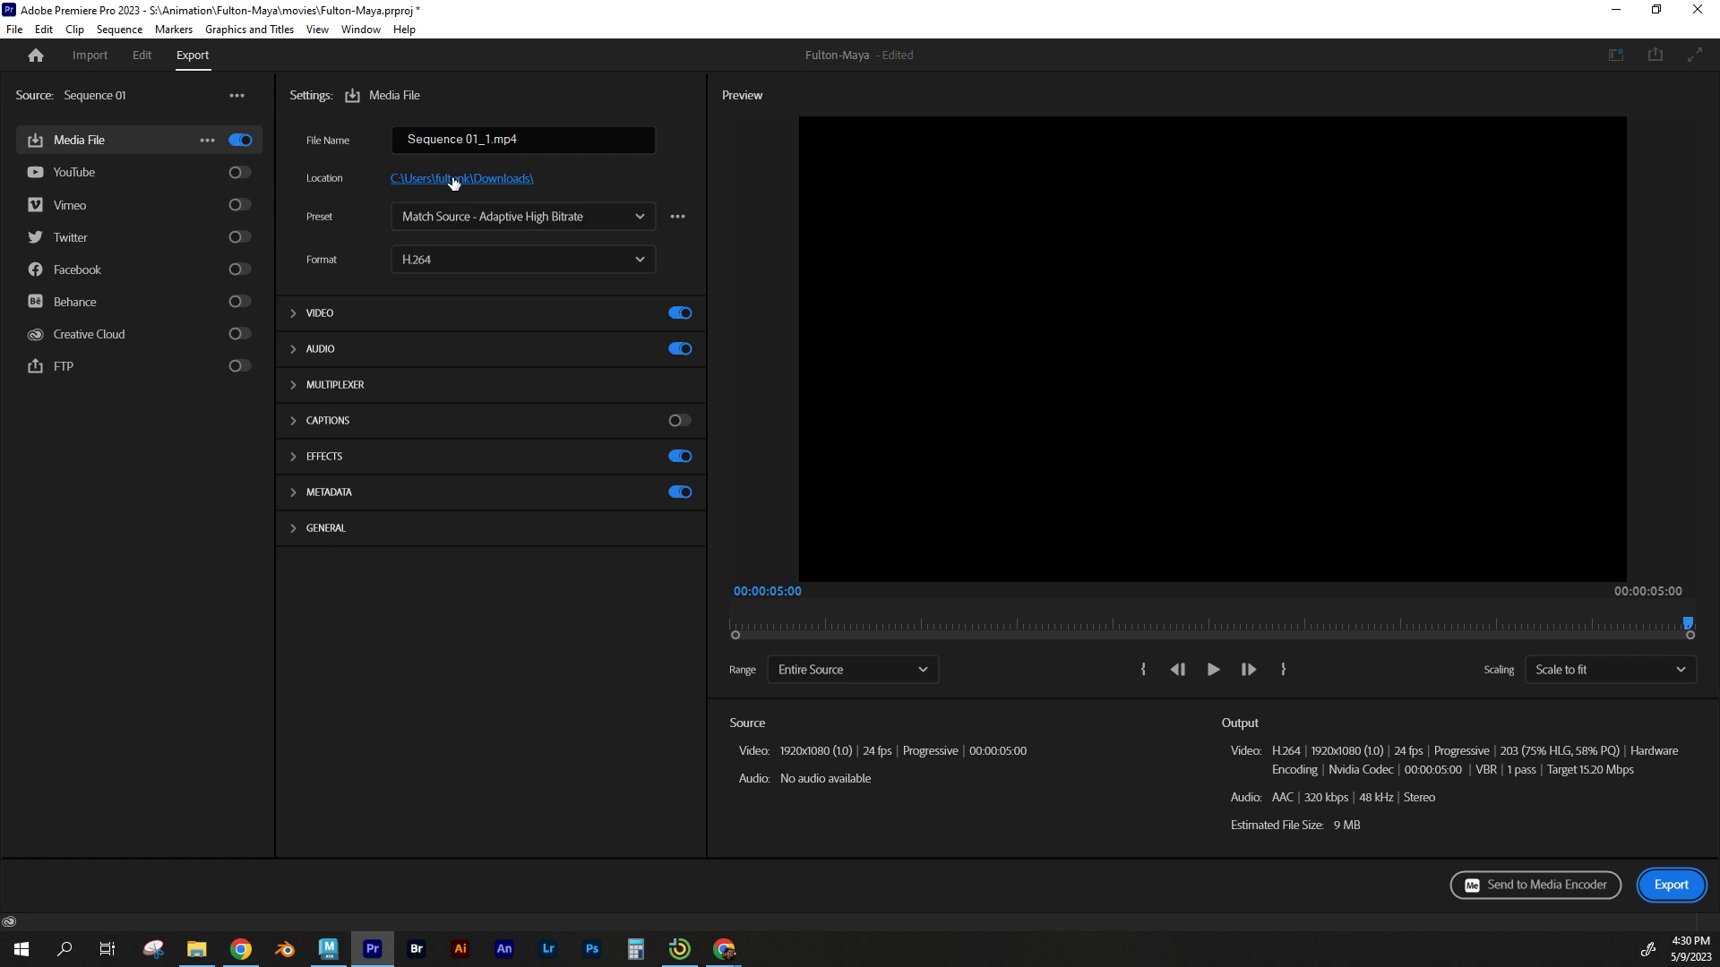
Point the export location to S:\Animation\Fulton-Maya\movies and name the file Fulton-Maya.
left_click(453, 180)
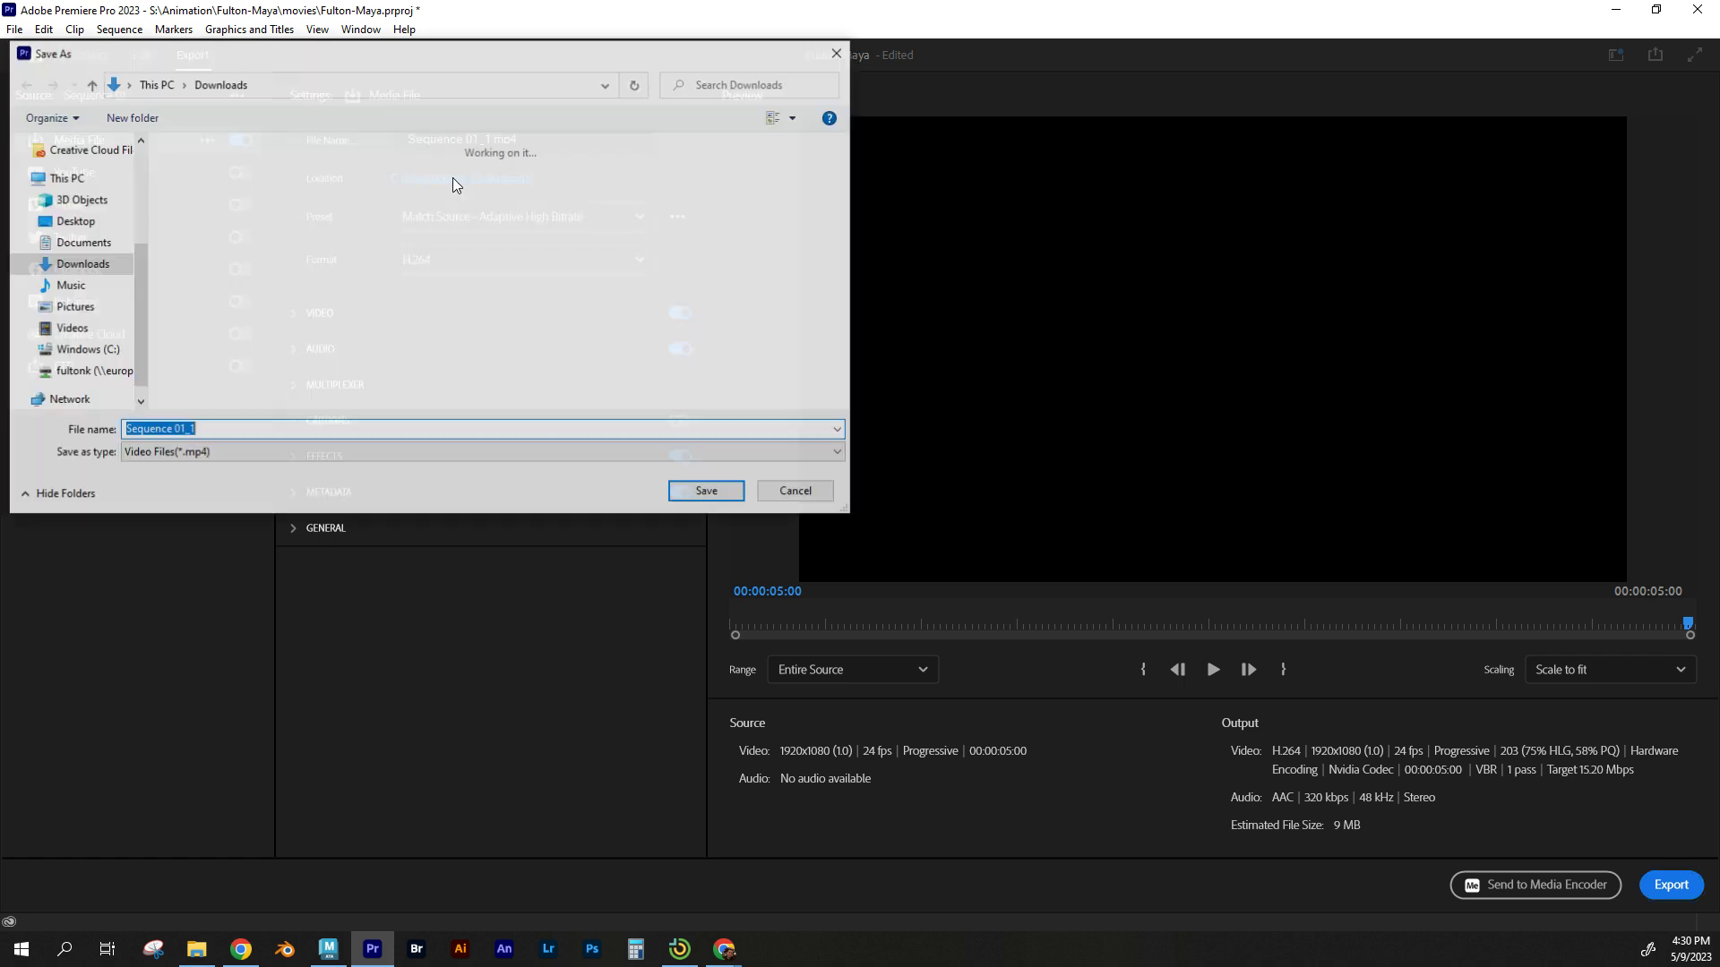
left_click(79, 372)
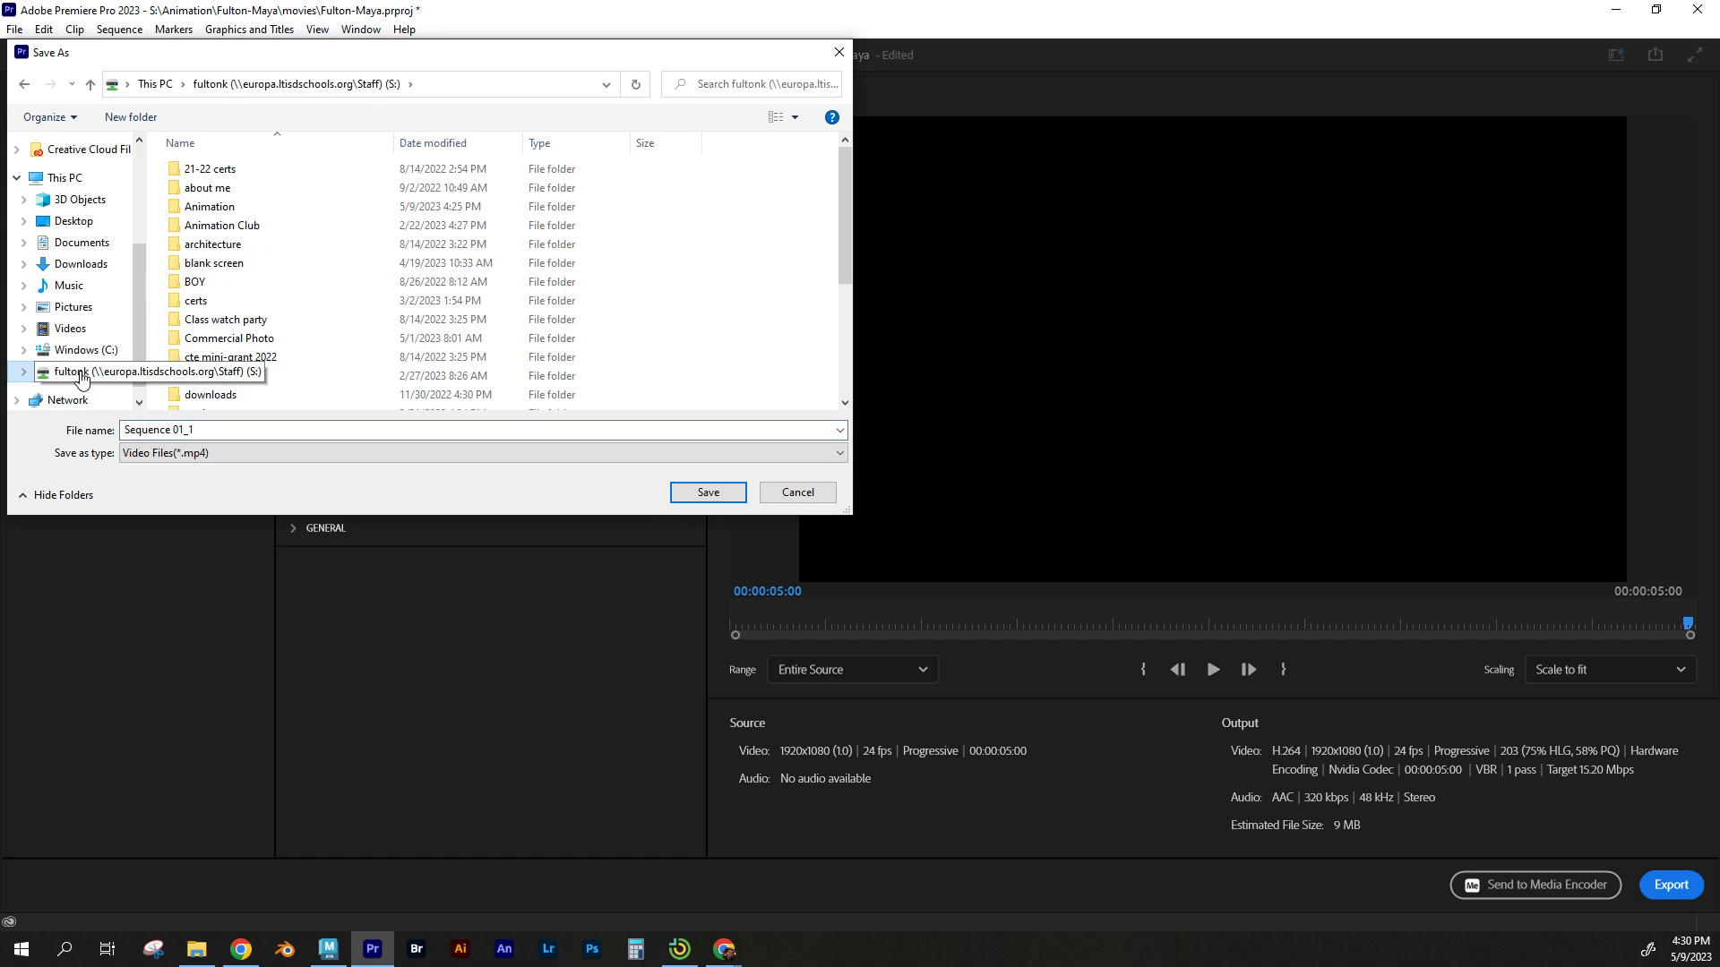
double_click(195, 212)
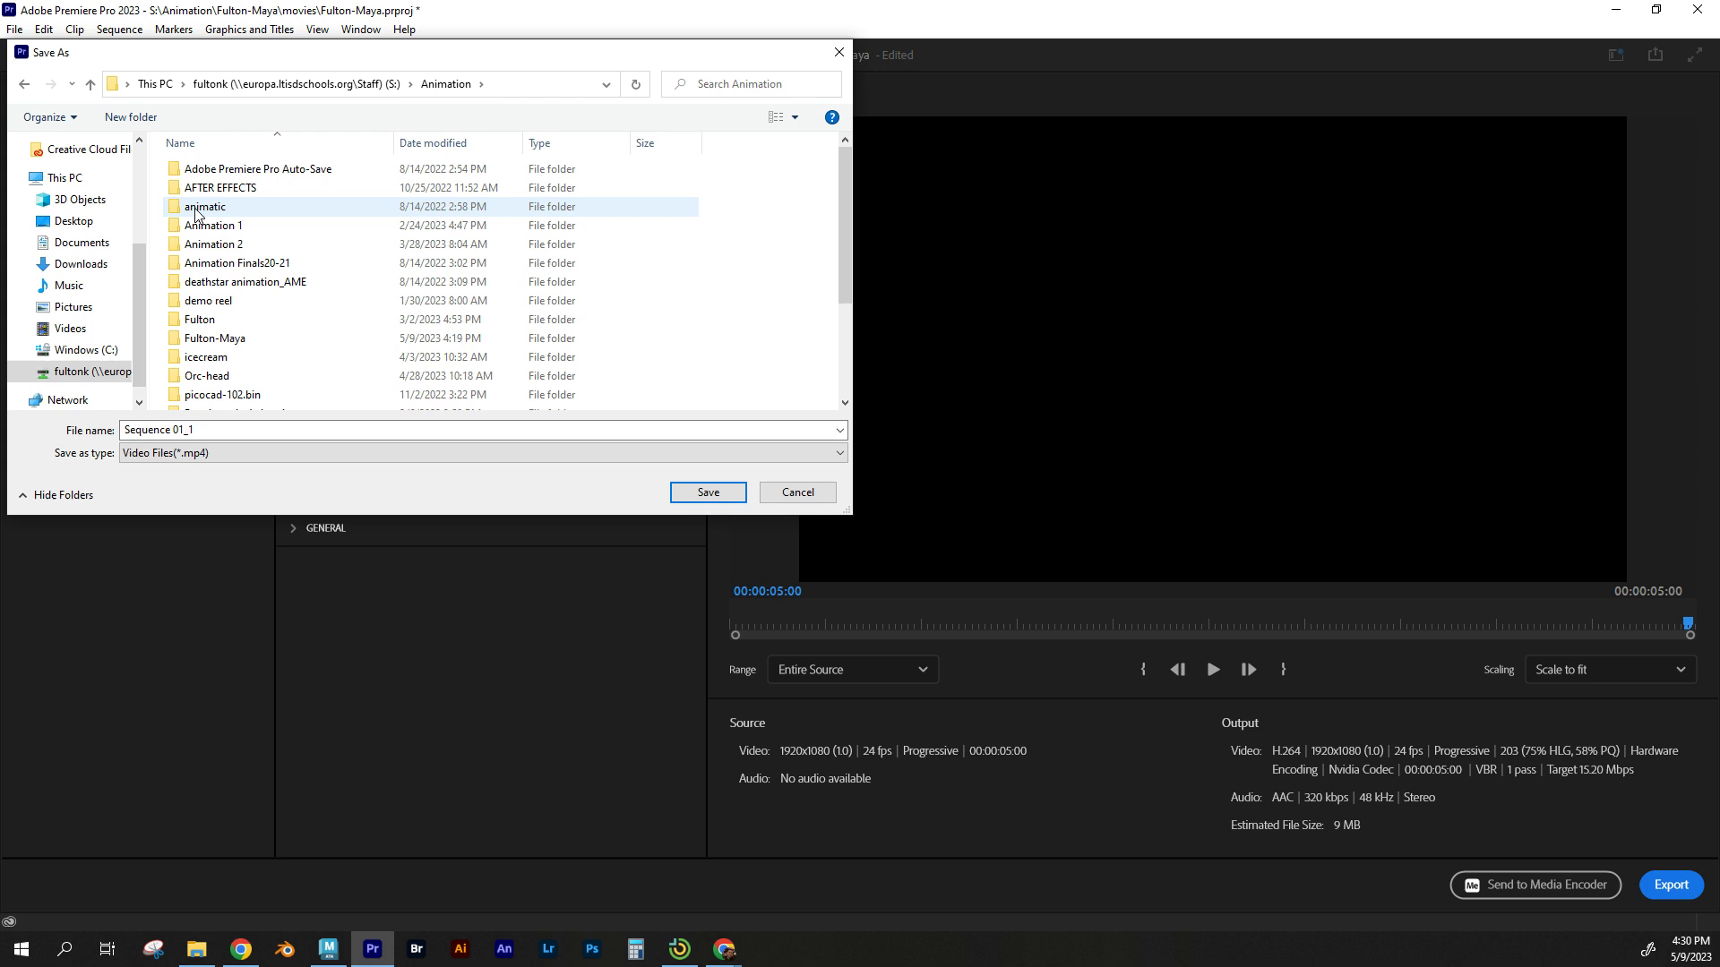
double_click(197, 341)
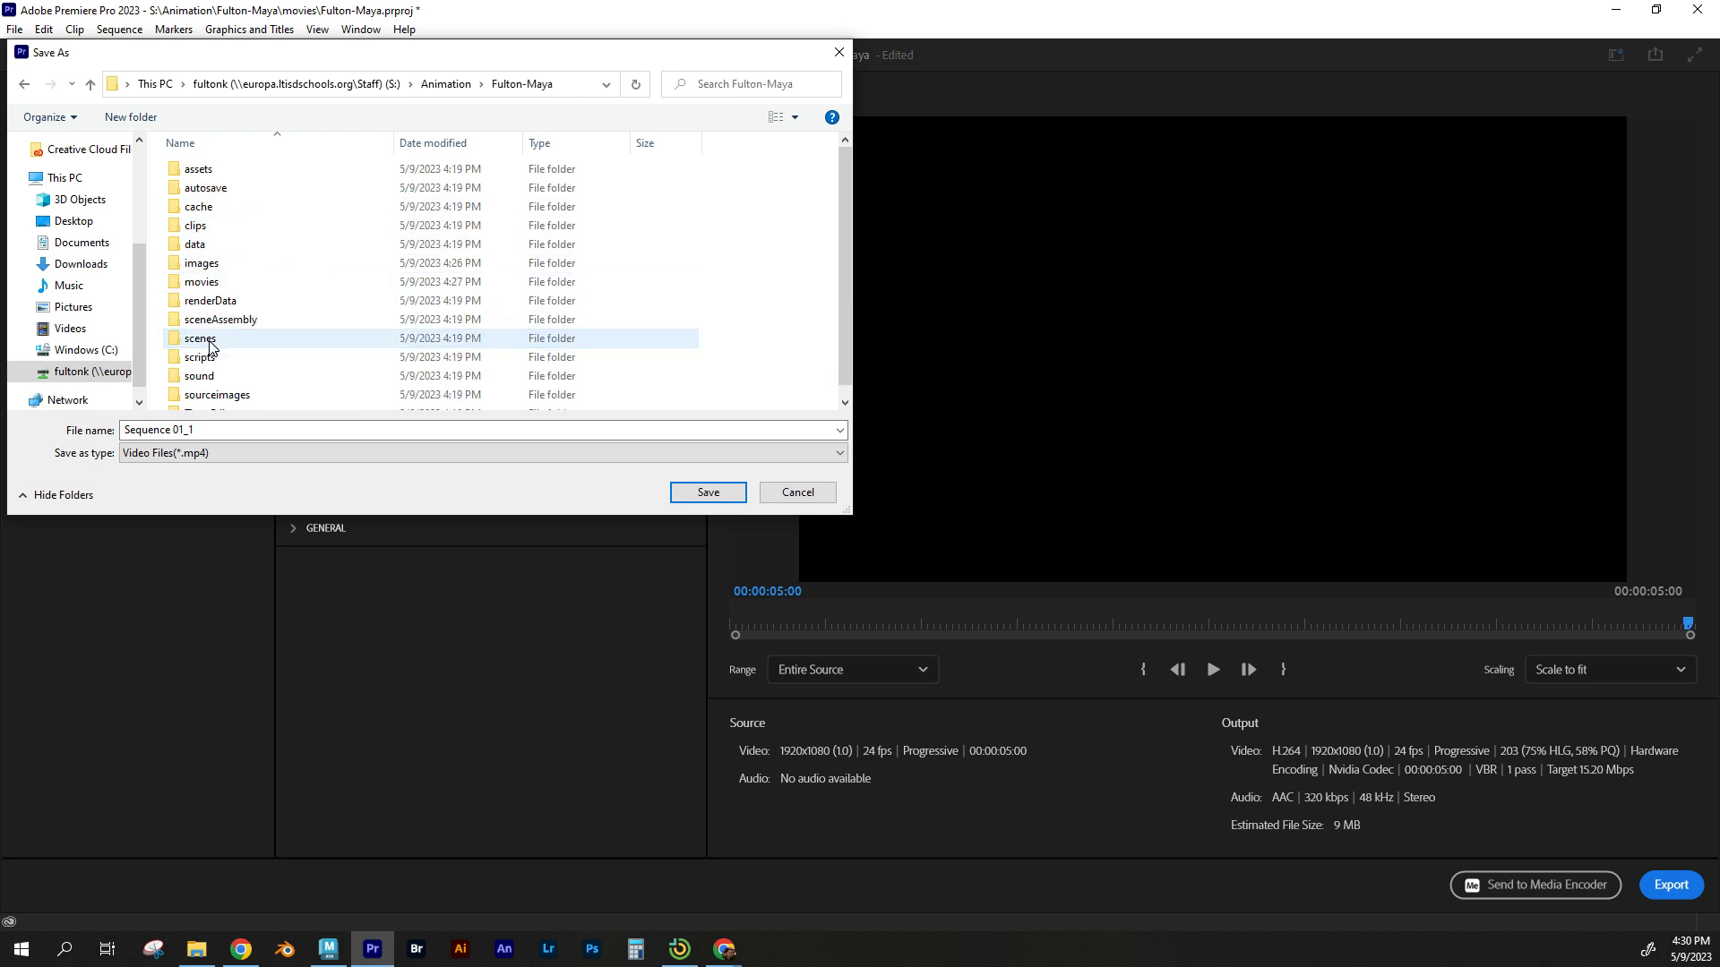
double_click(207, 283)
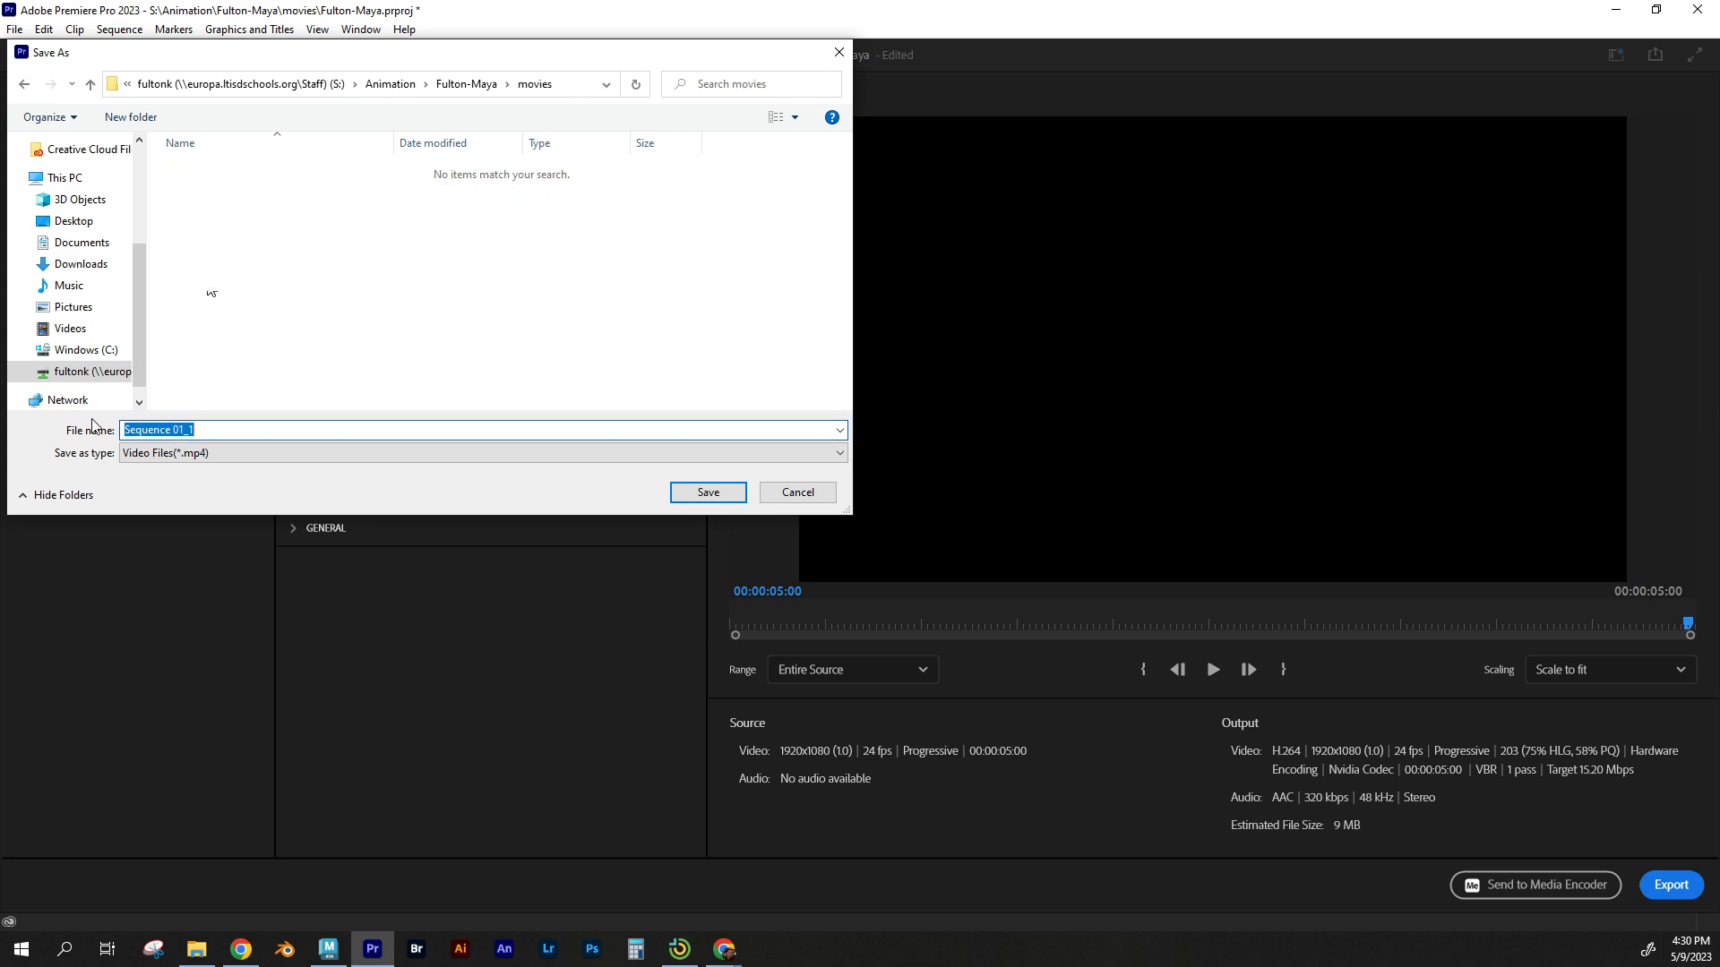
type("Fulton-Maya")
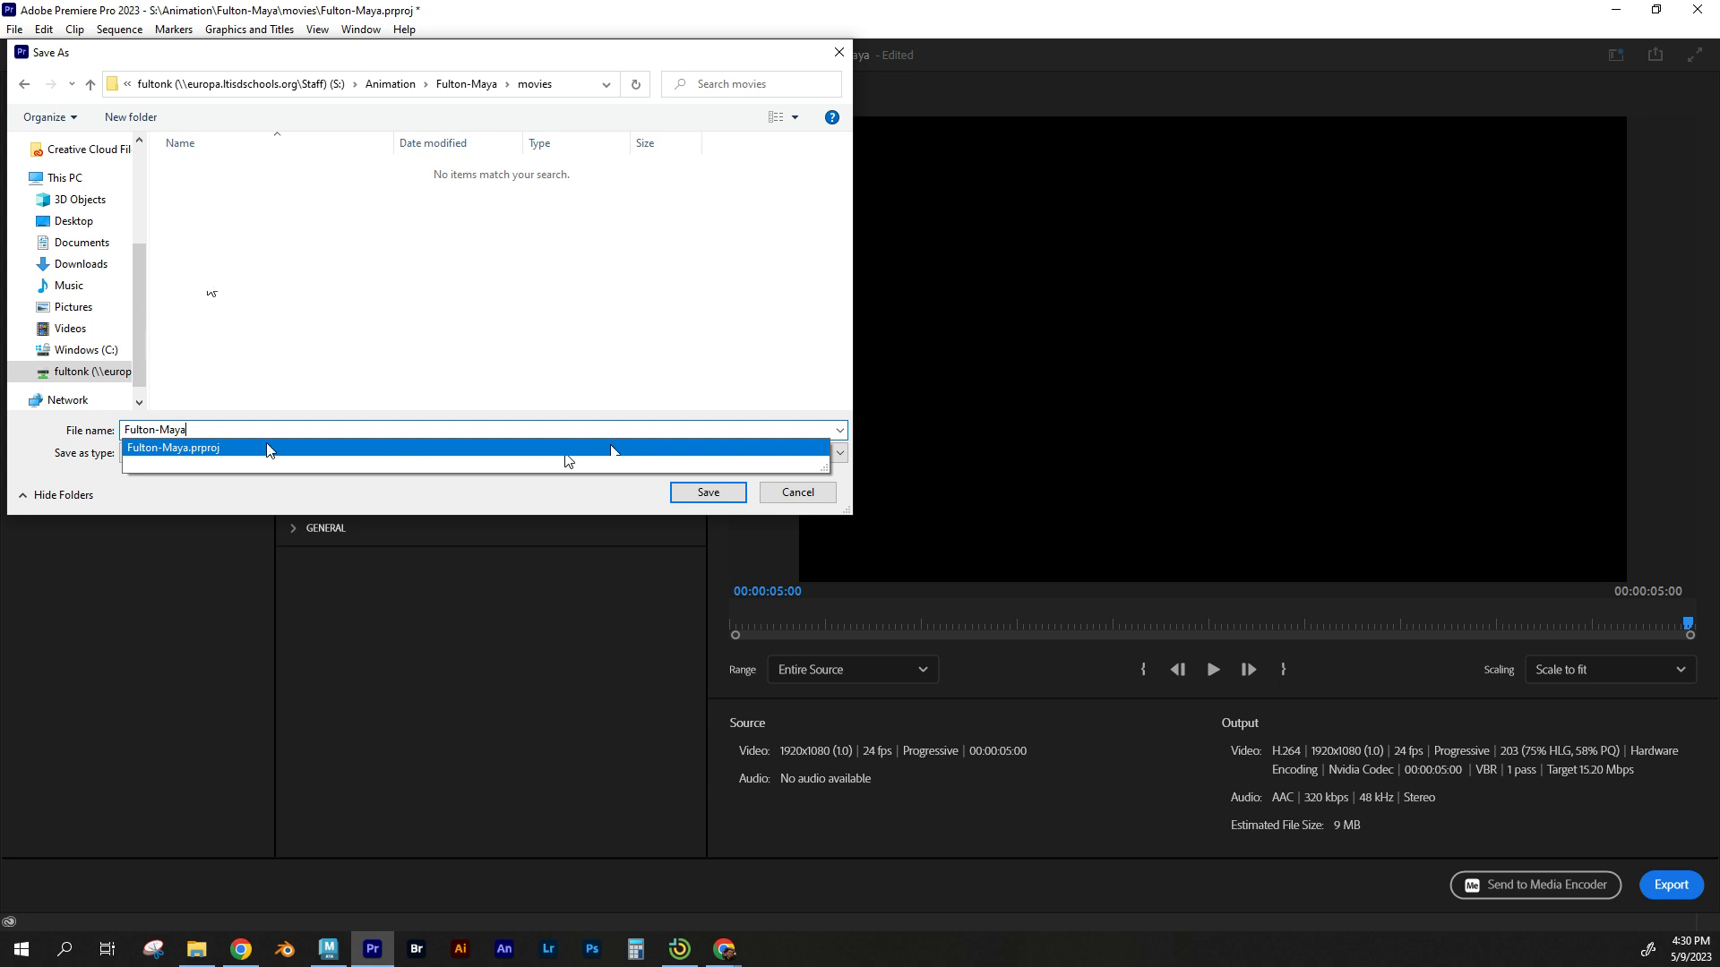
Confirm the Fulton-Maya file name, export Sequence 01 to MP4, and dismiss the completion notice.
left_click(708, 492)
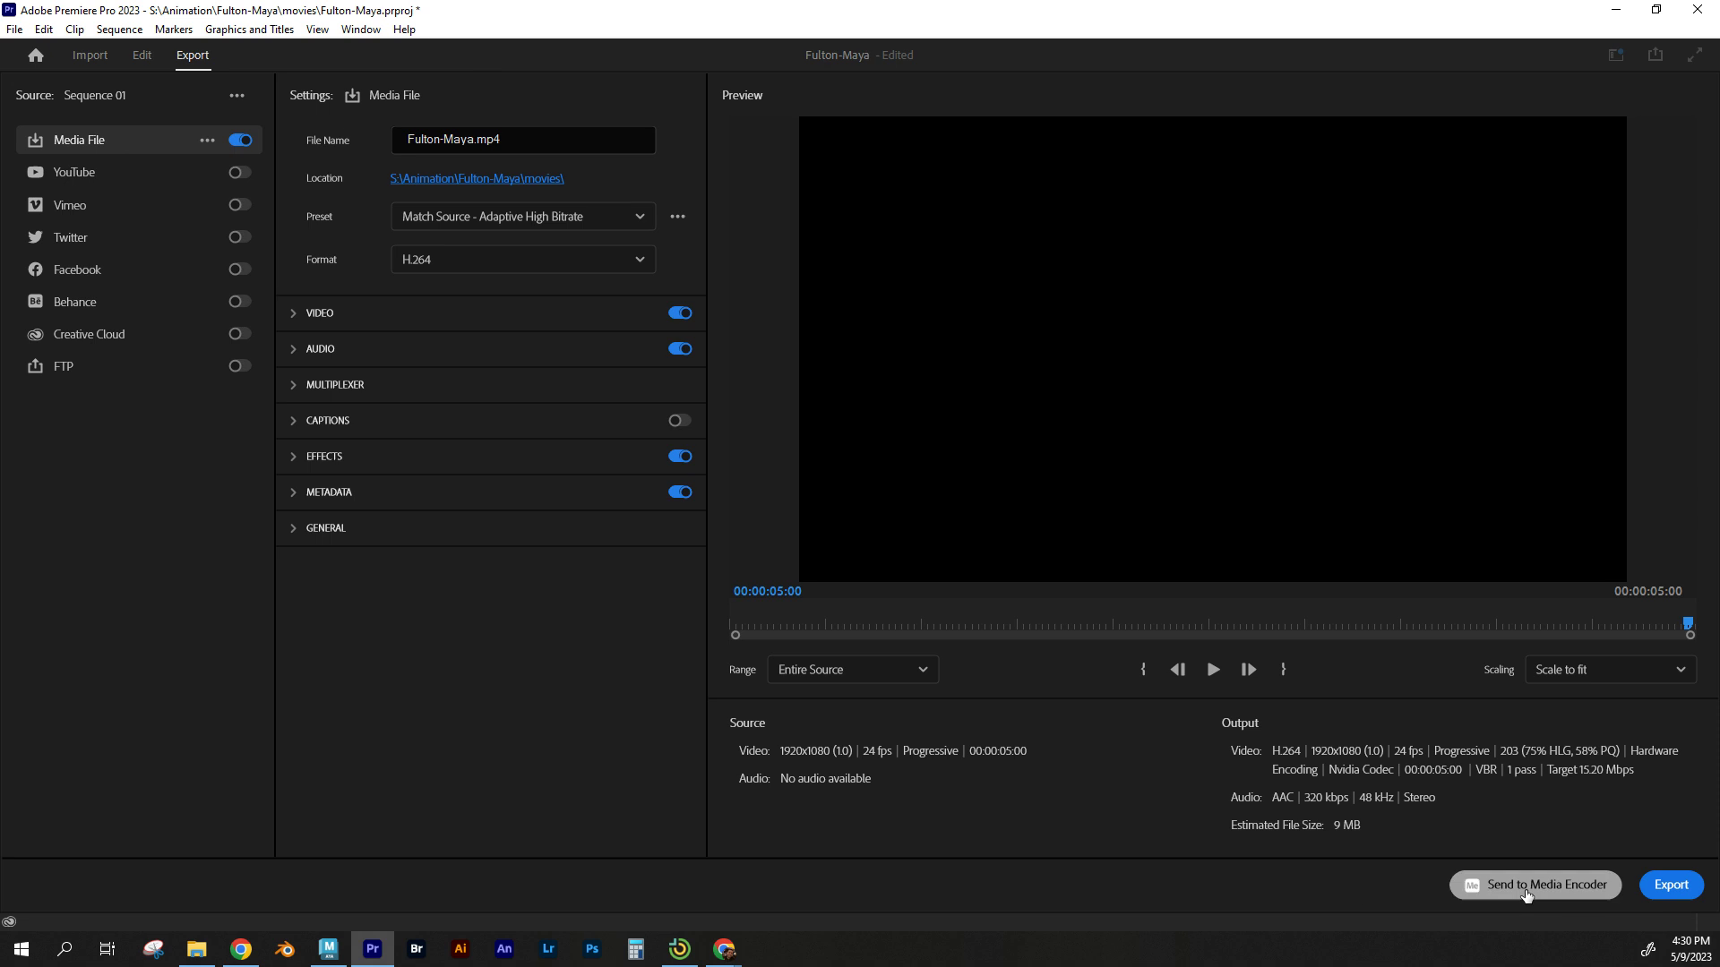
left_click(1684, 887)
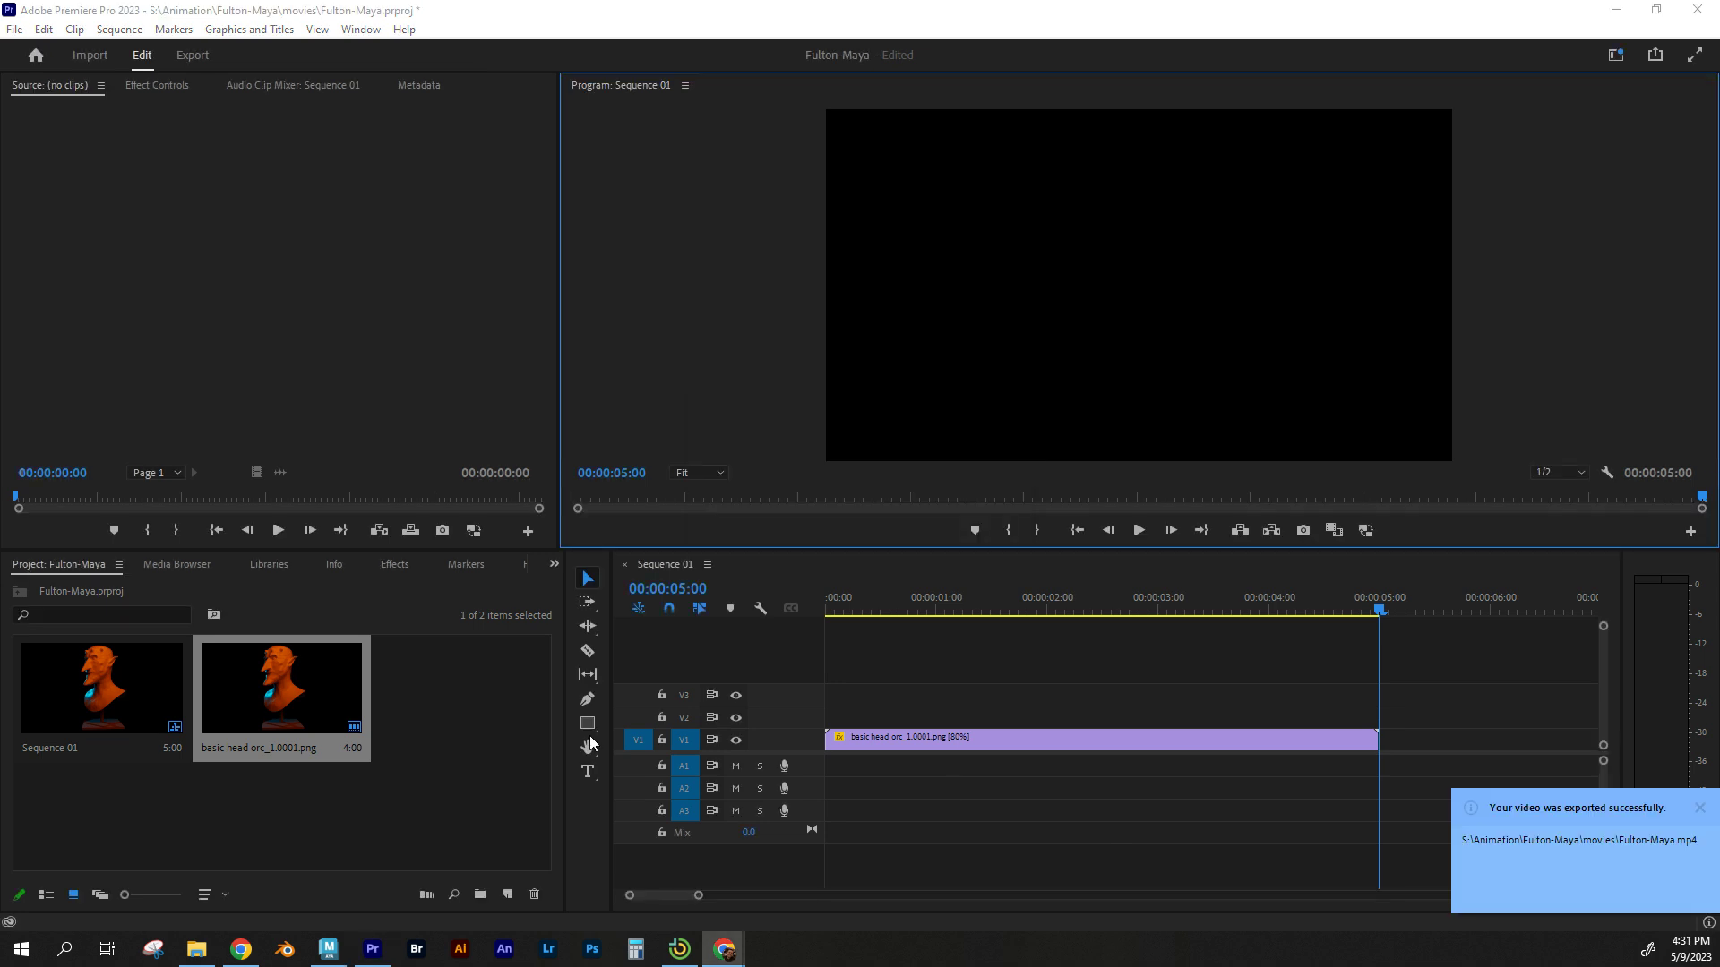
left_click(1643, 853)
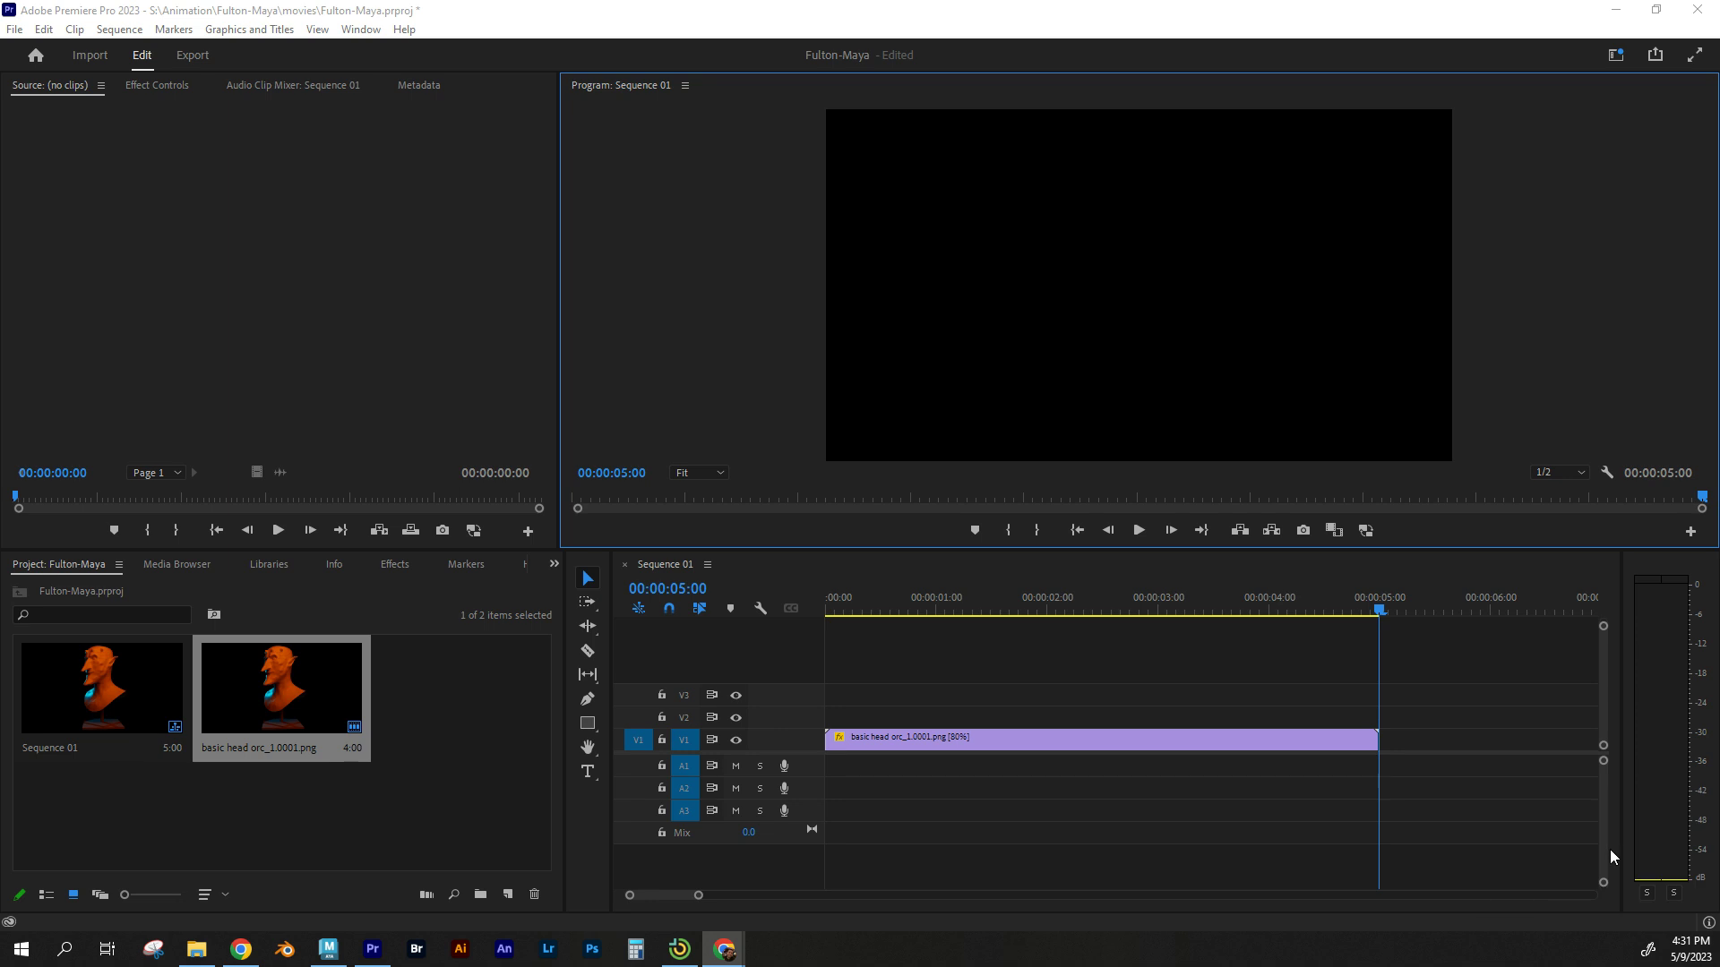
Open the Fulton-Maya movies folder in Explorer and select the exported 10.0 MB Fulton-Maya MP4.
left_click(193, 951)
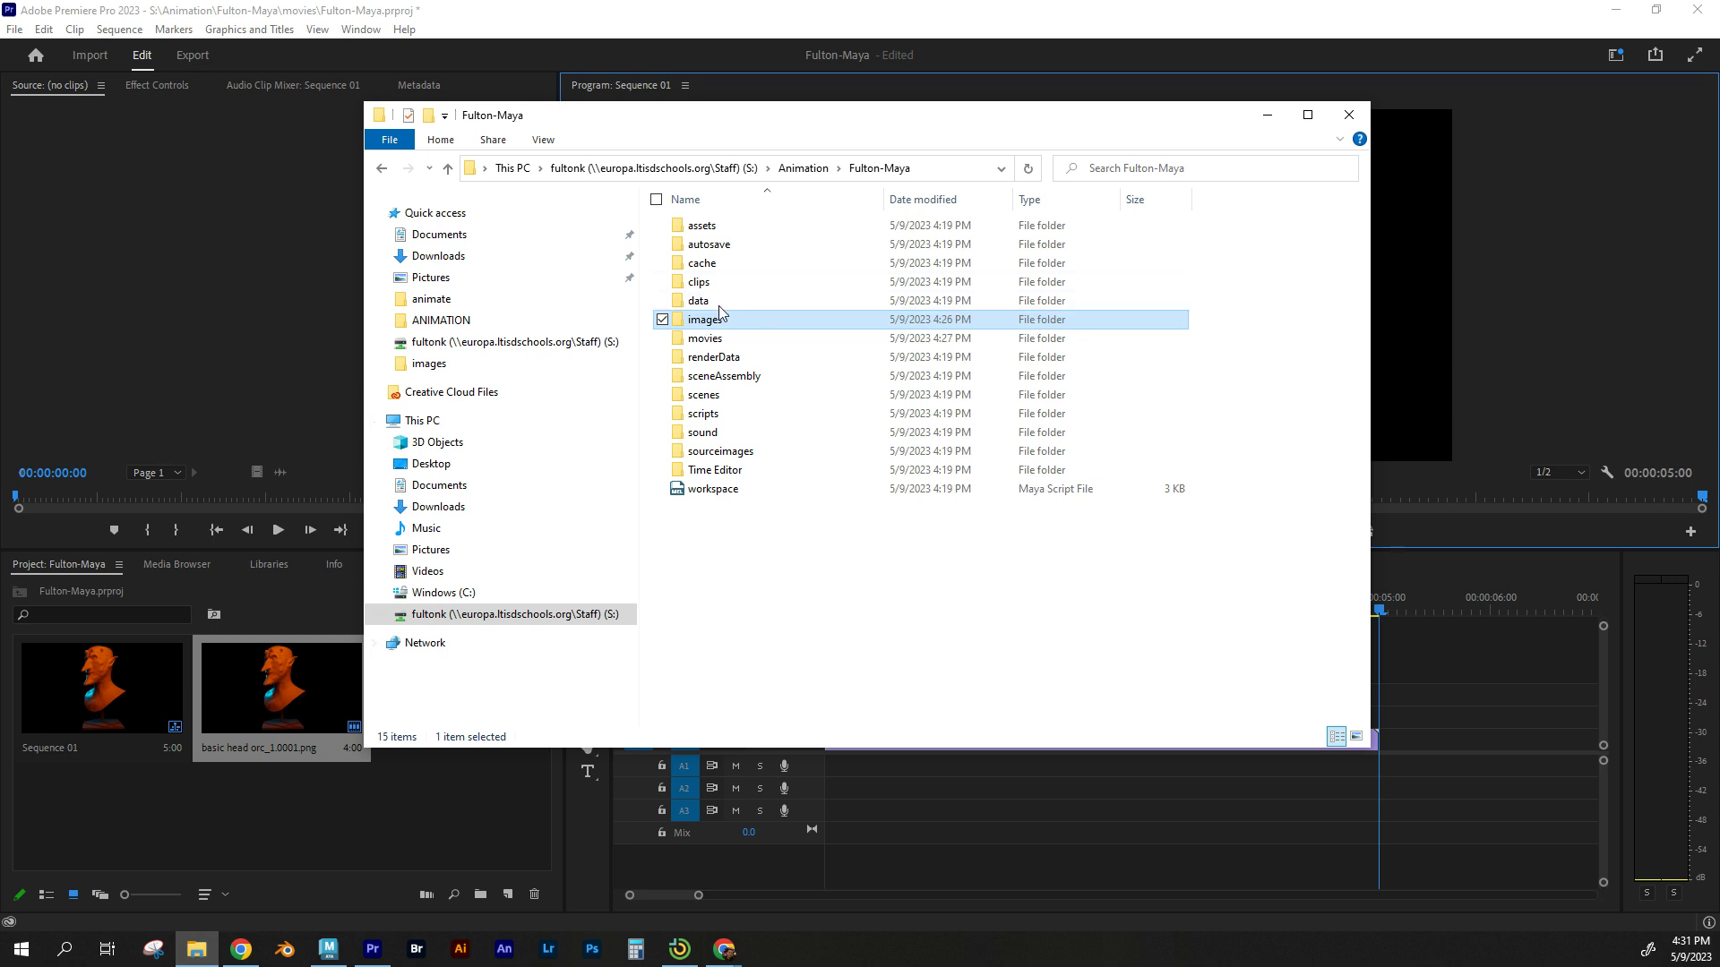
left_click(721, 338)
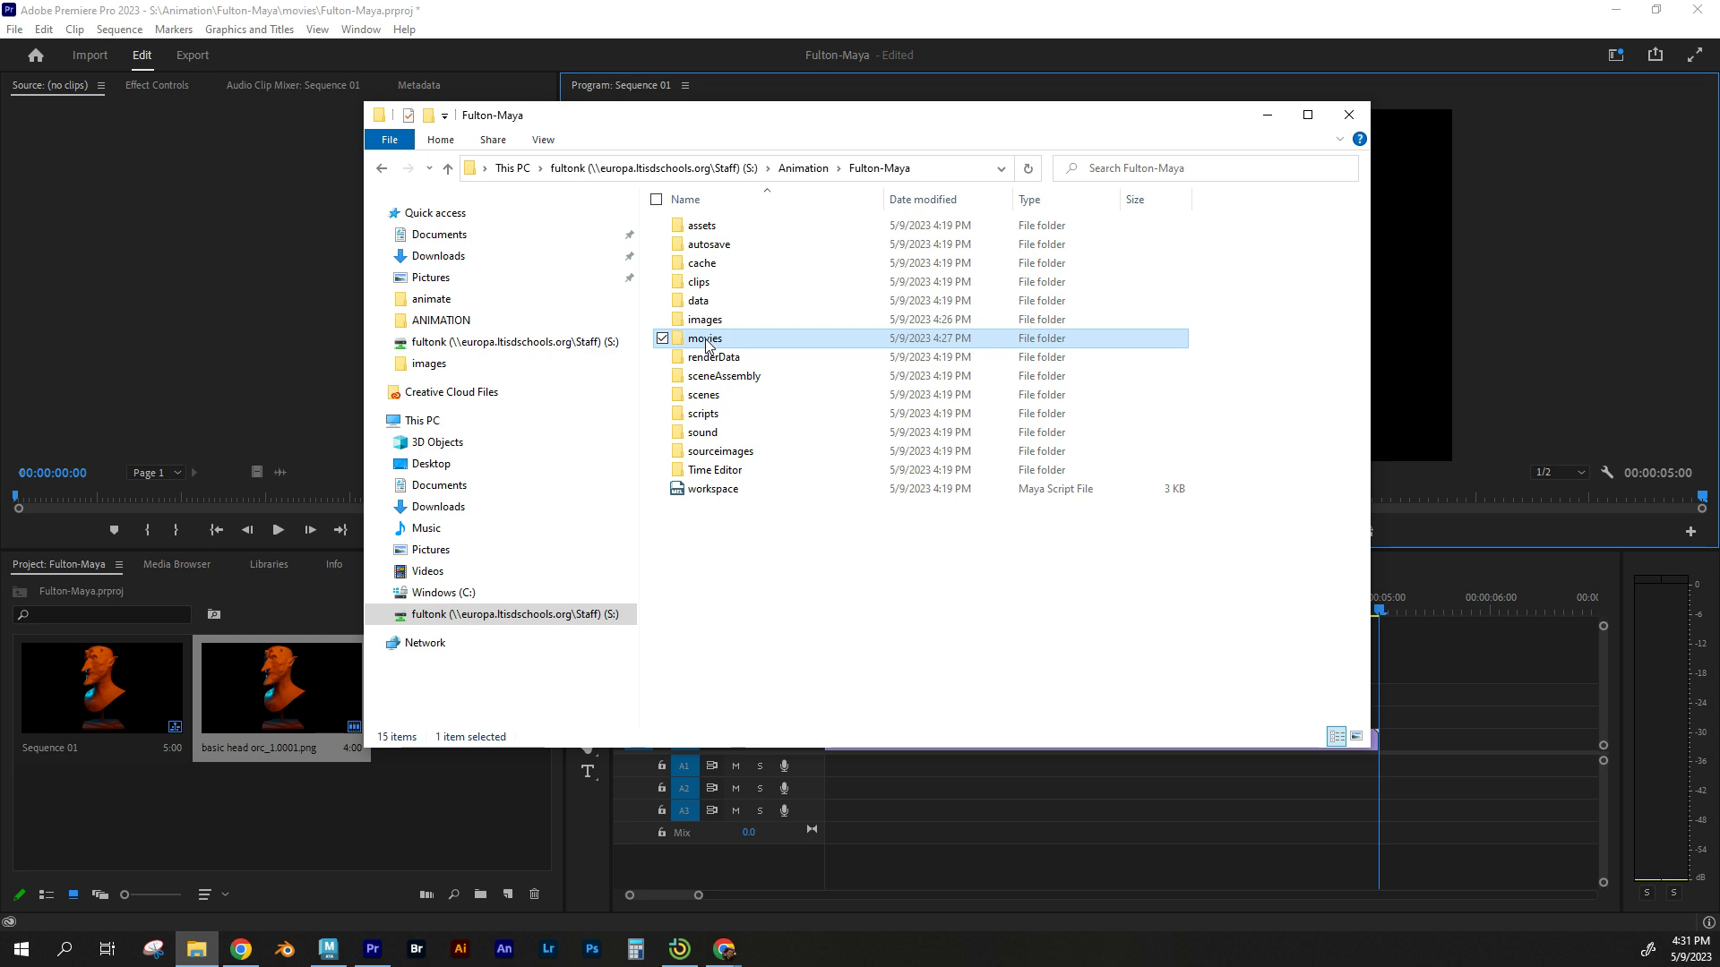
double_click(706, 340)
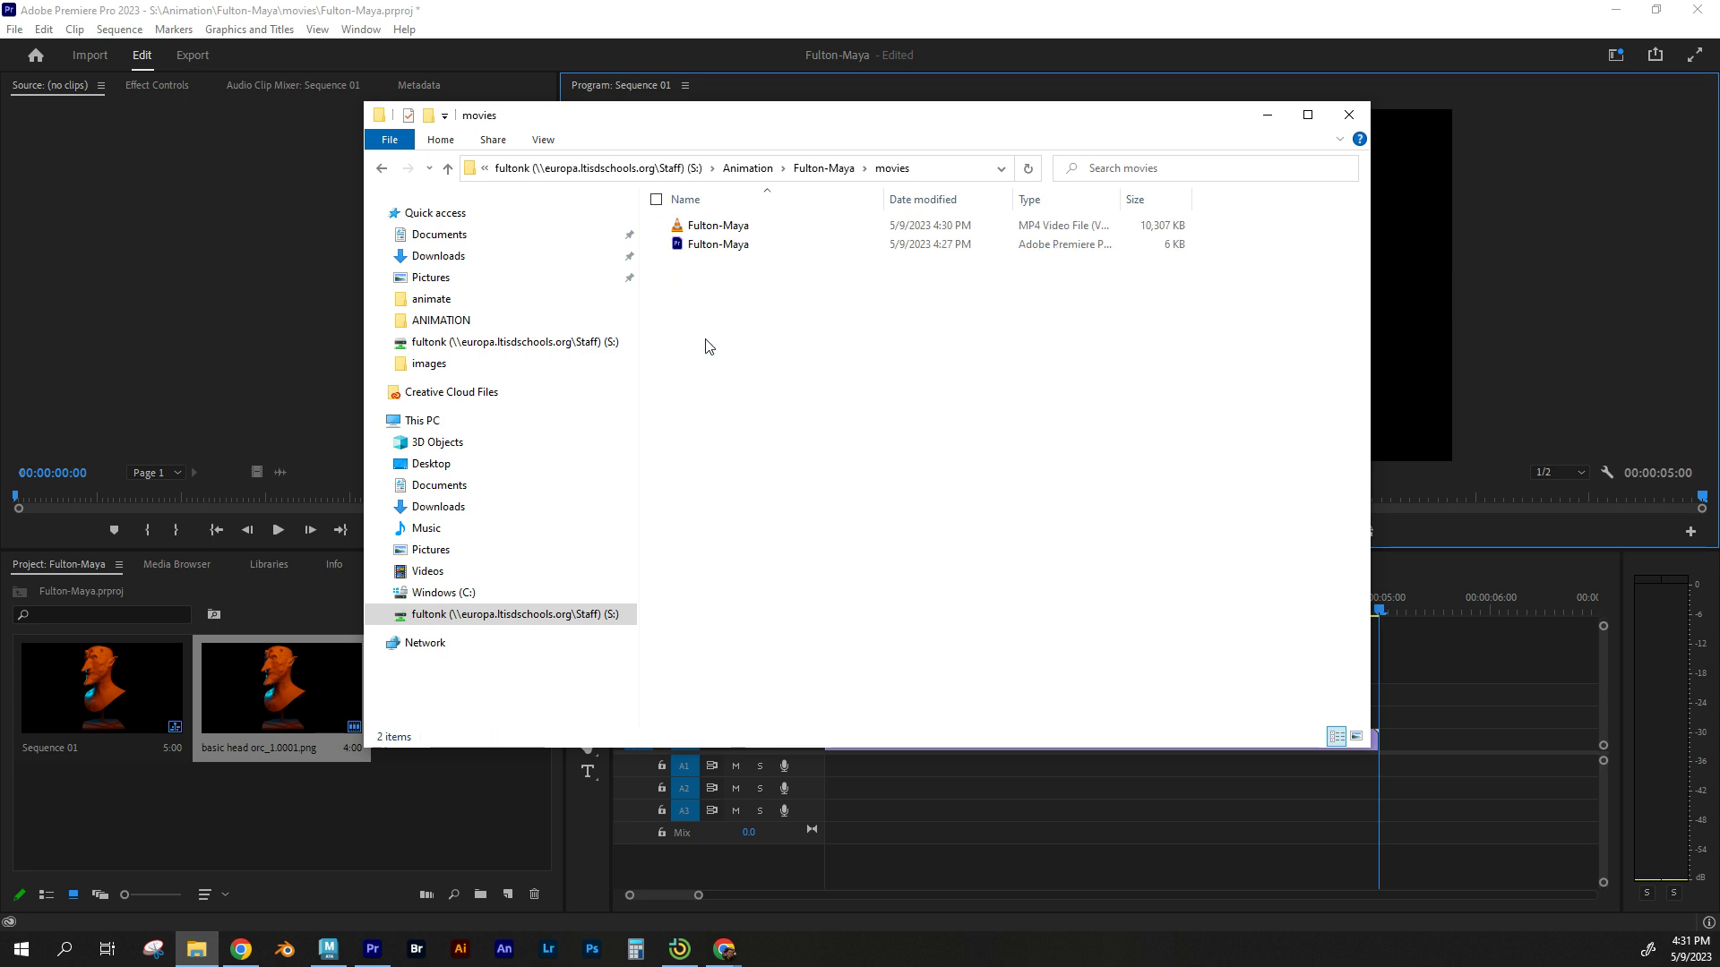
left_click(712, 230)
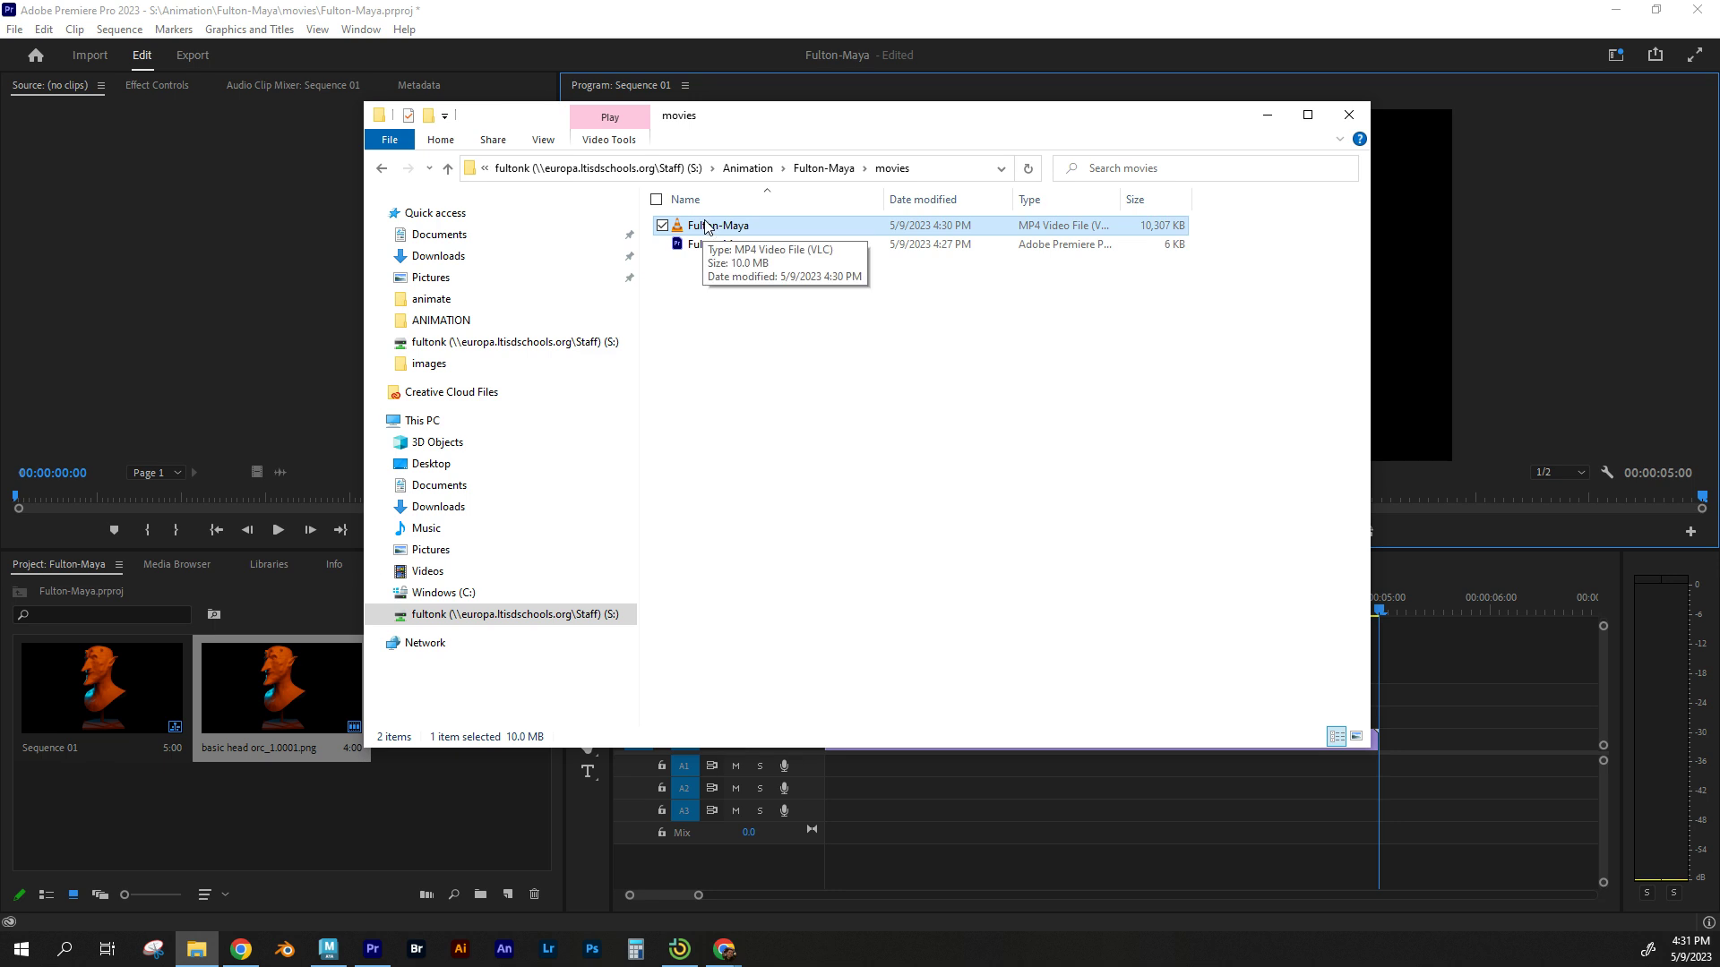
Play Fulton-Maya.mp4 in VLC to review the 5-second orc-head animation.
double_click(712, 227)
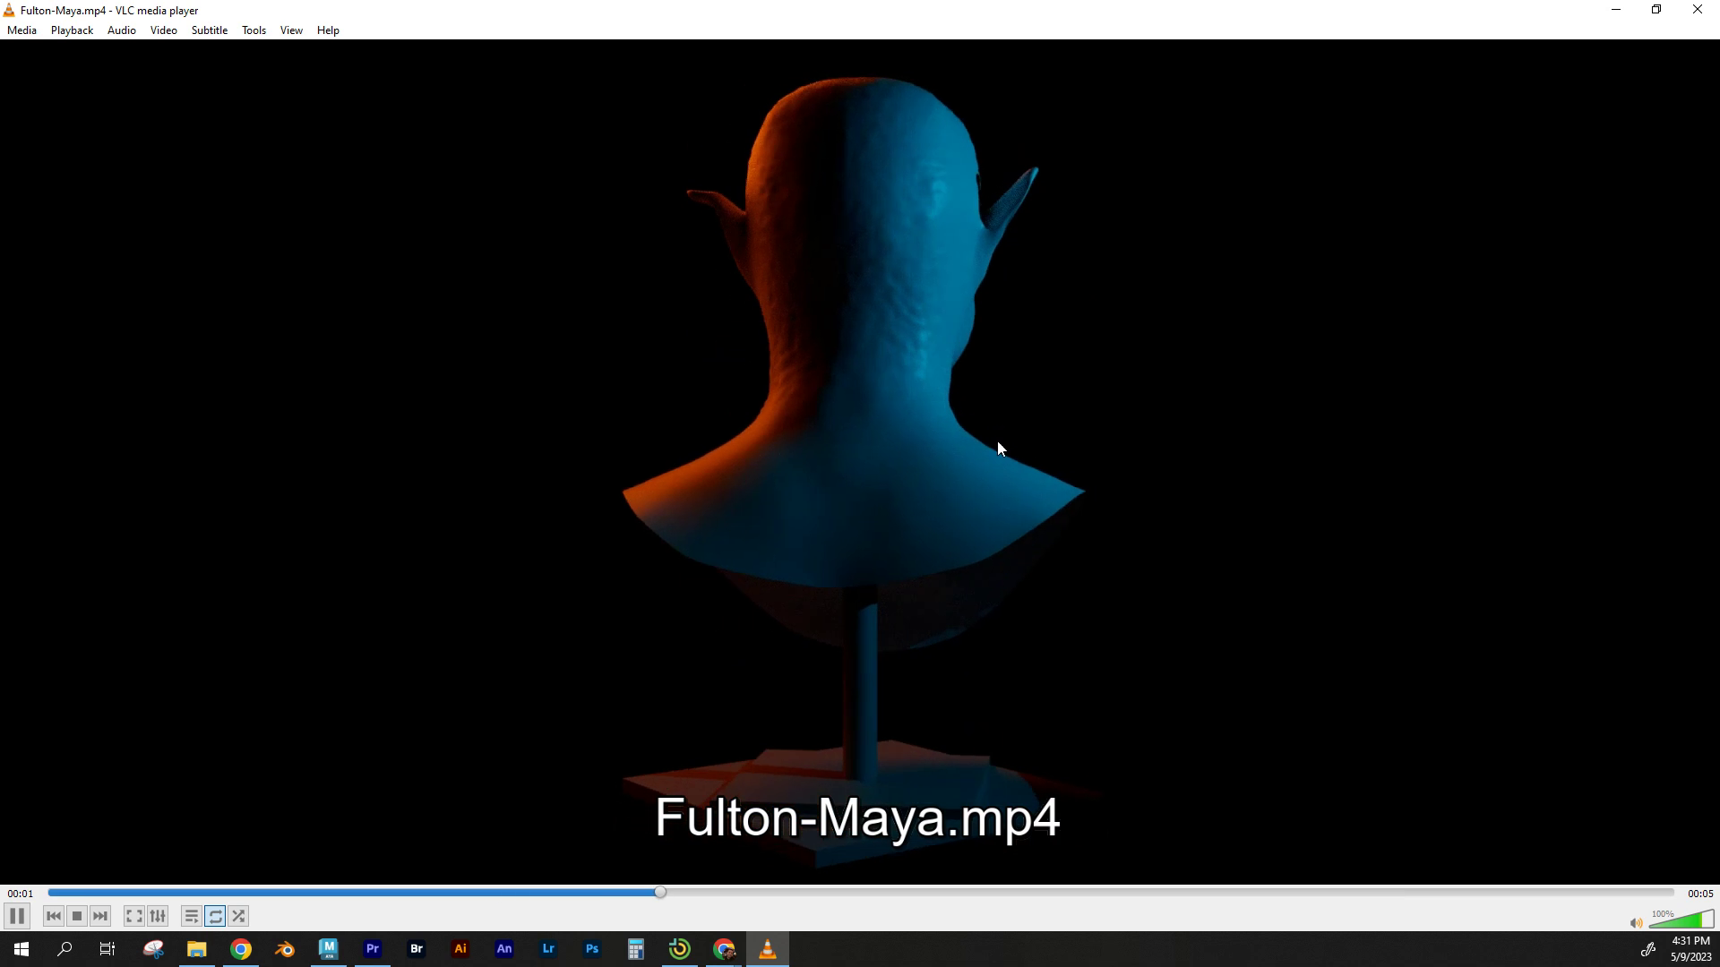
Close VLC, check the scenes folder (holding only edits), and return to the S: drive top level.
left_click(1697, 11)
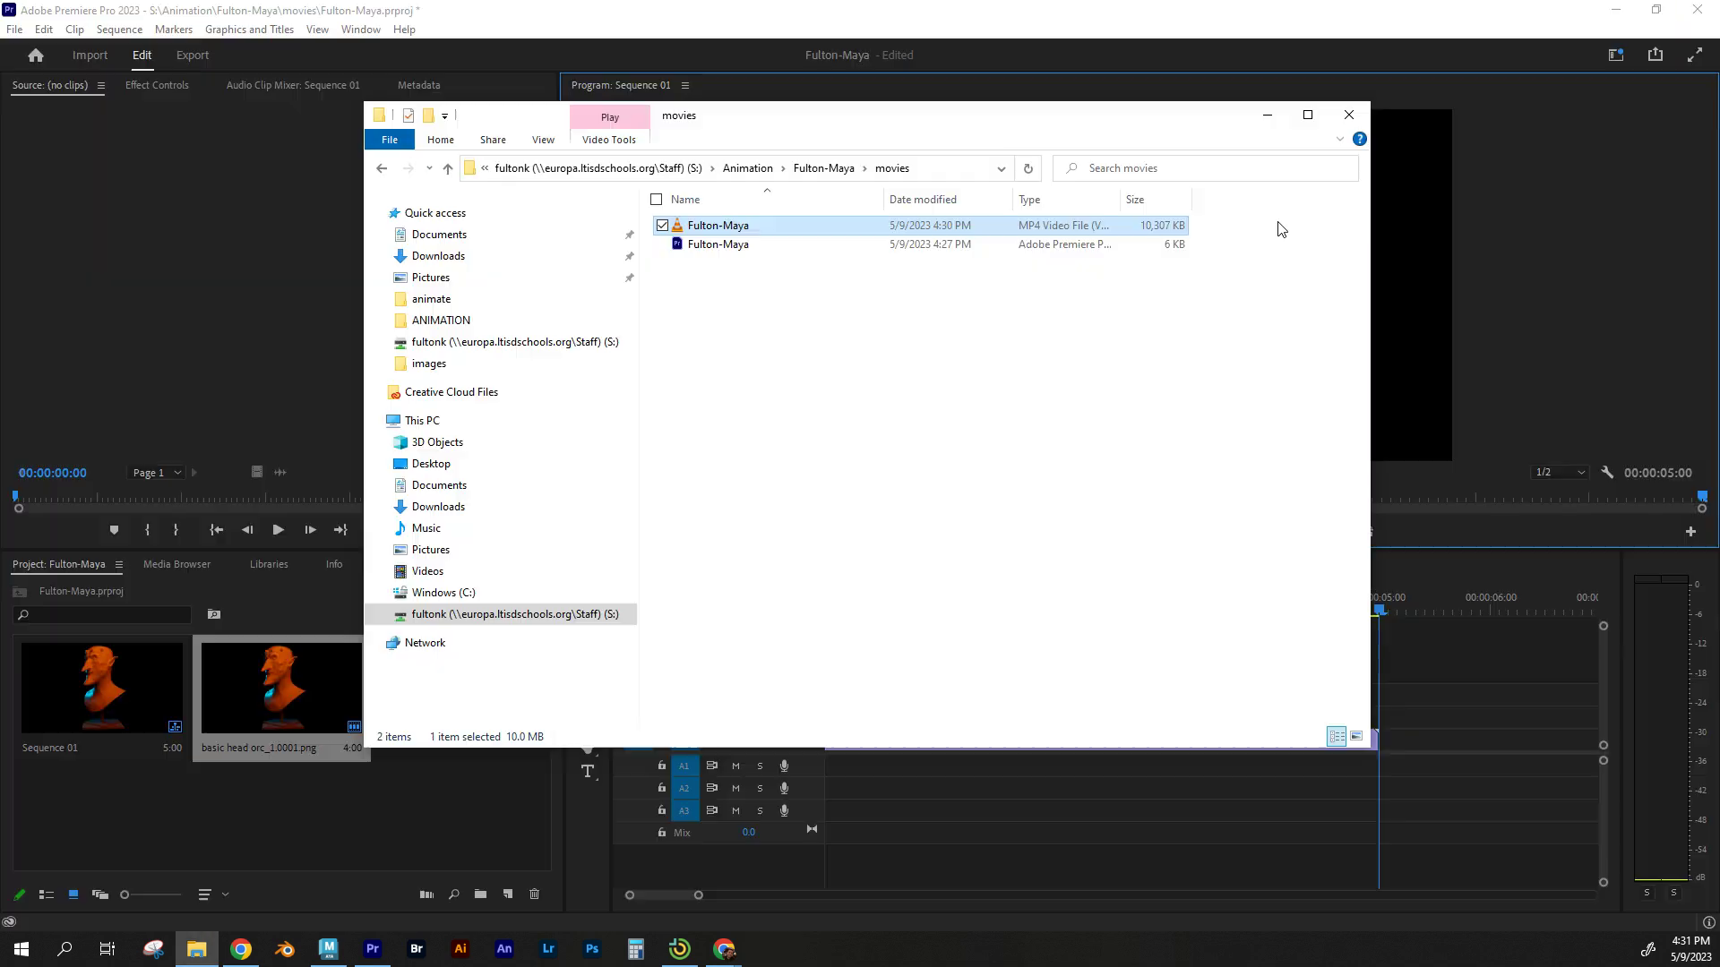
left_click(714, 227)
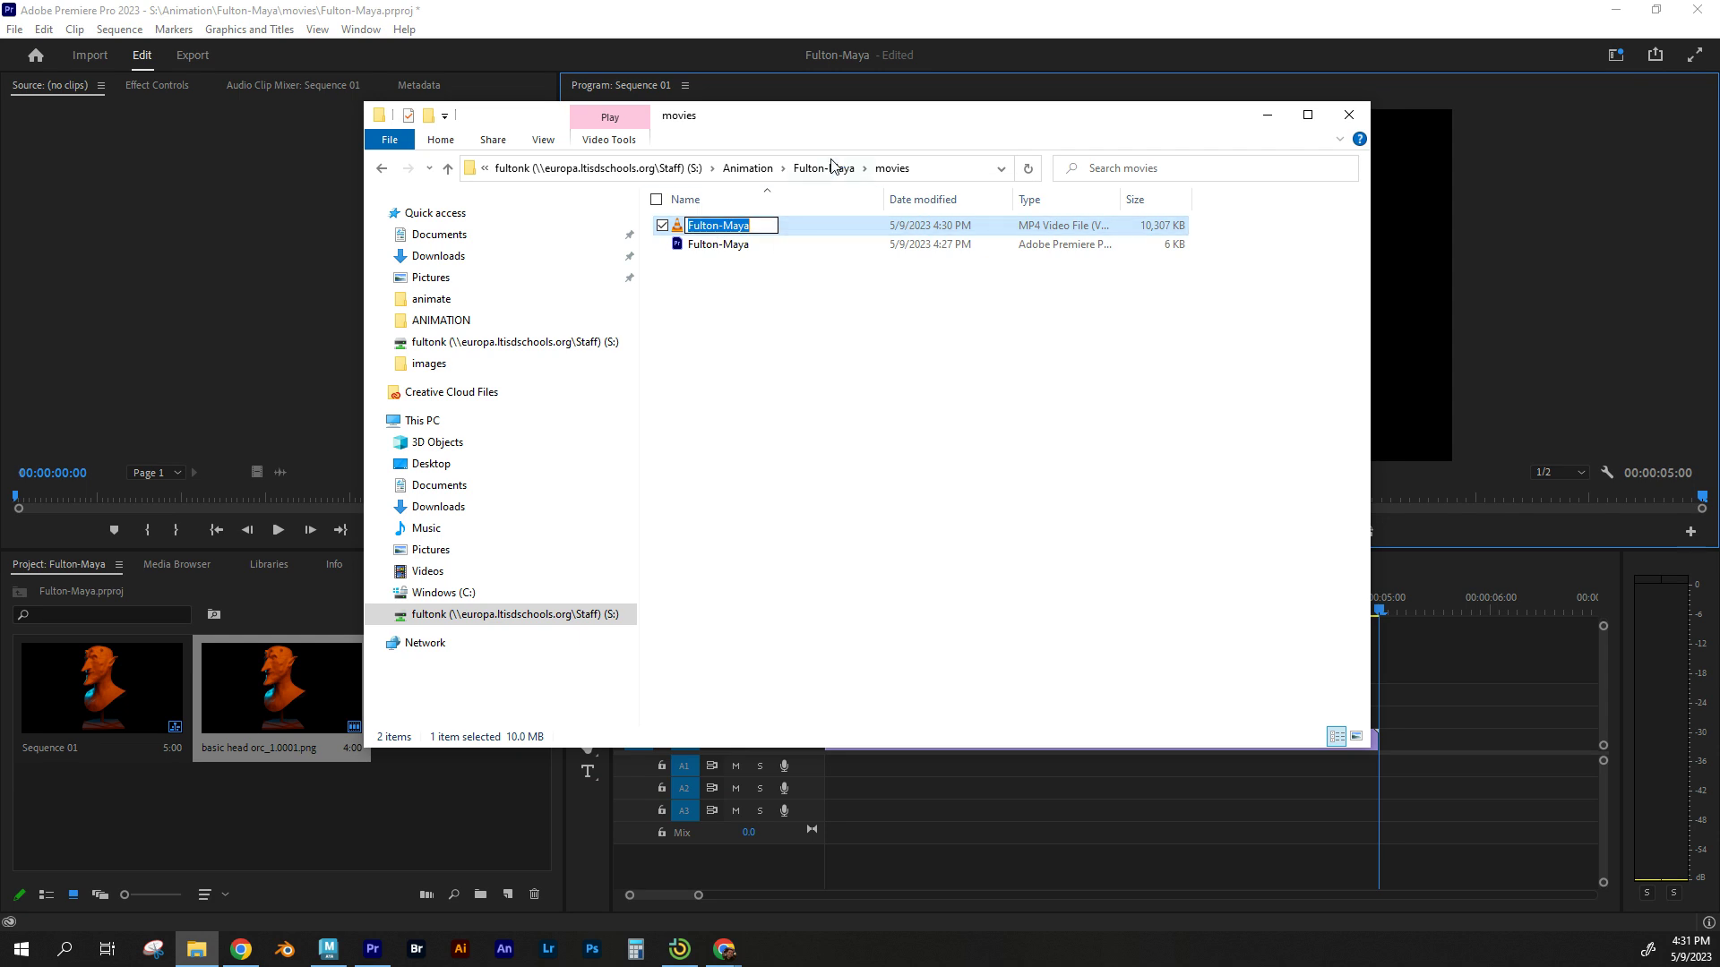
left_click(829, 170)
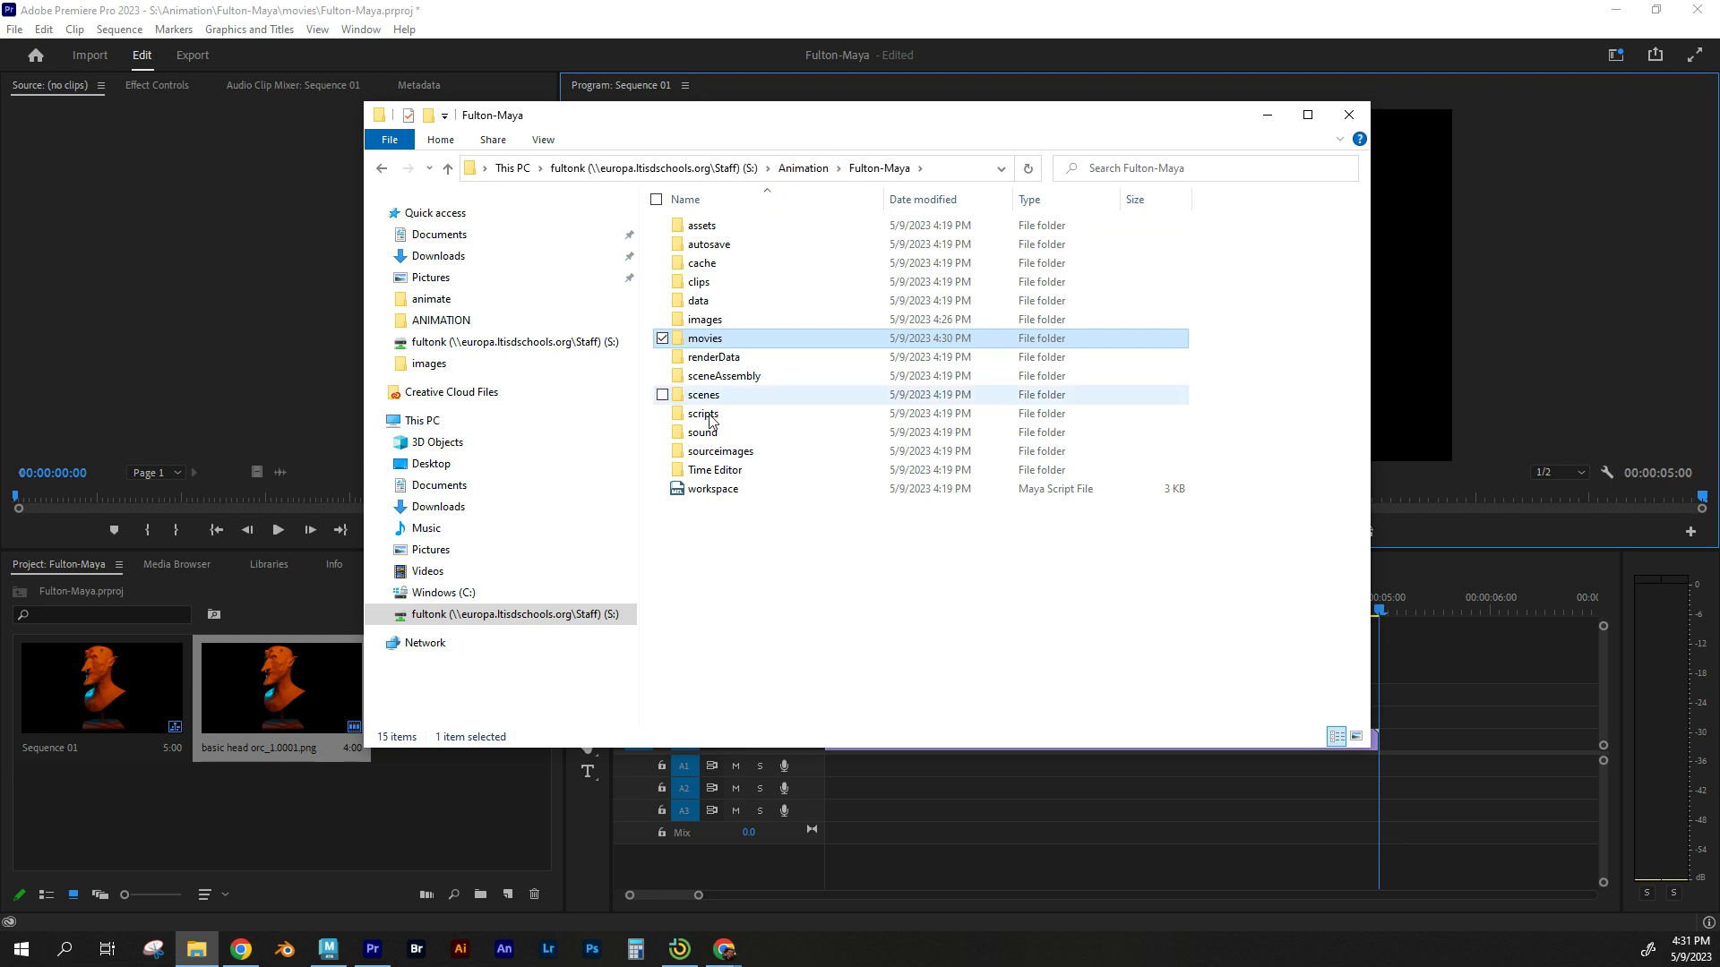
double_click(714, 395)
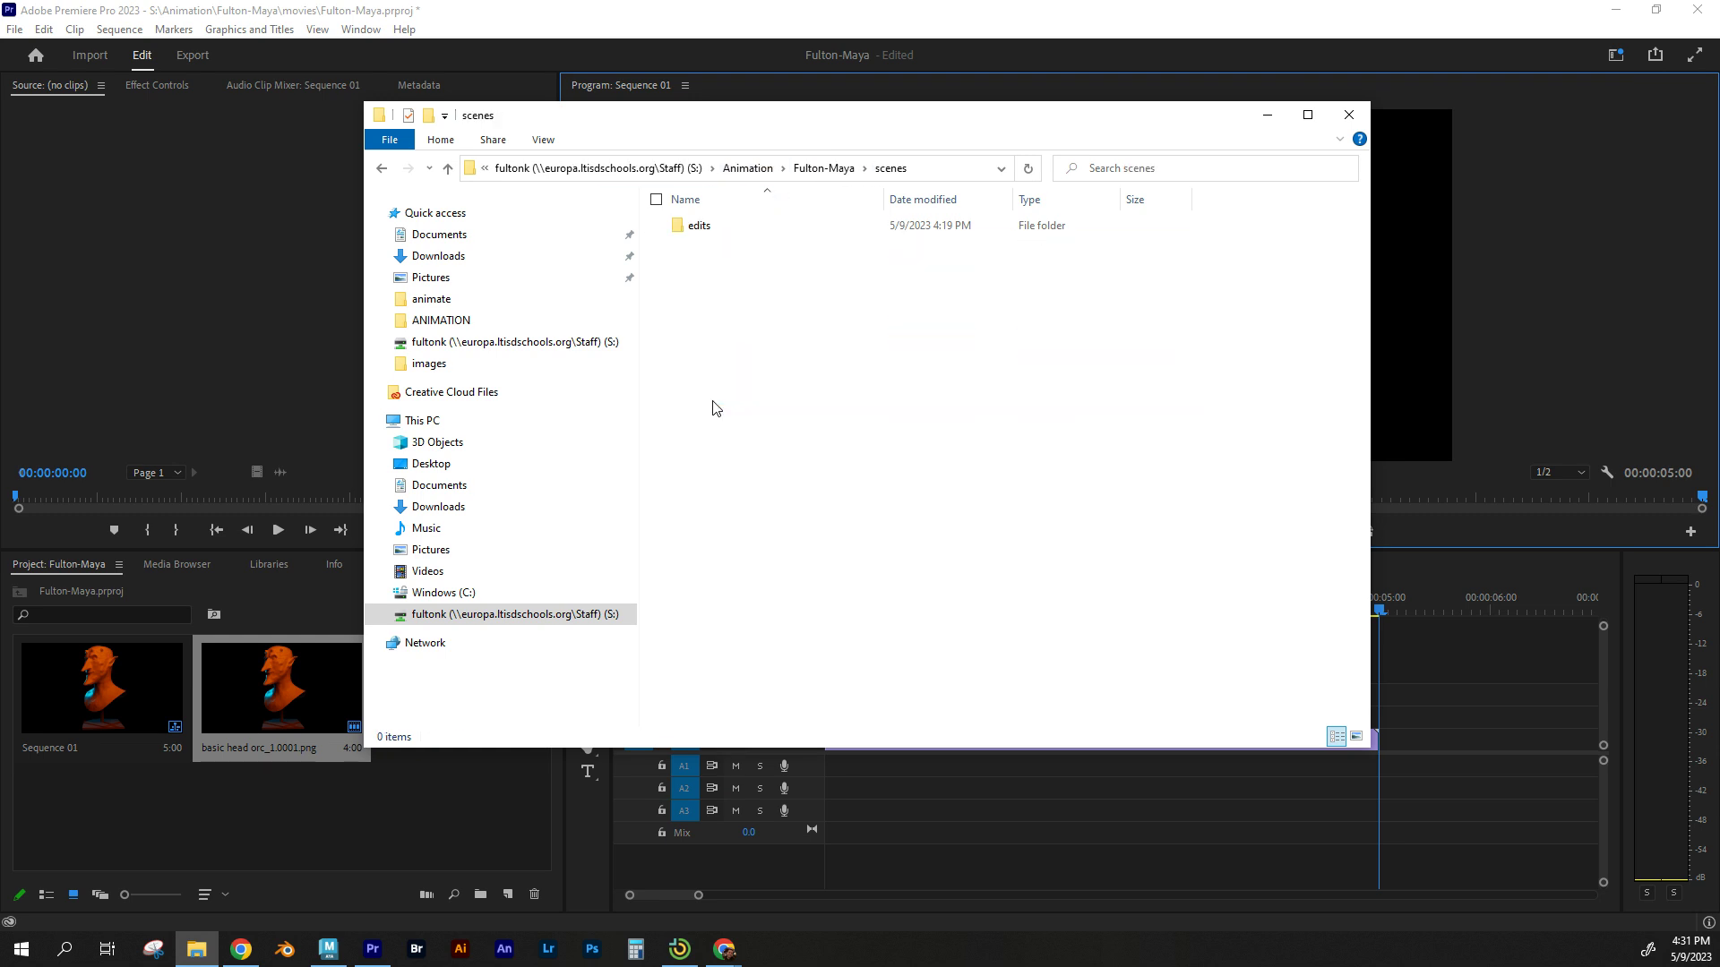
double_click(731, 227)
left_click(883, 174)
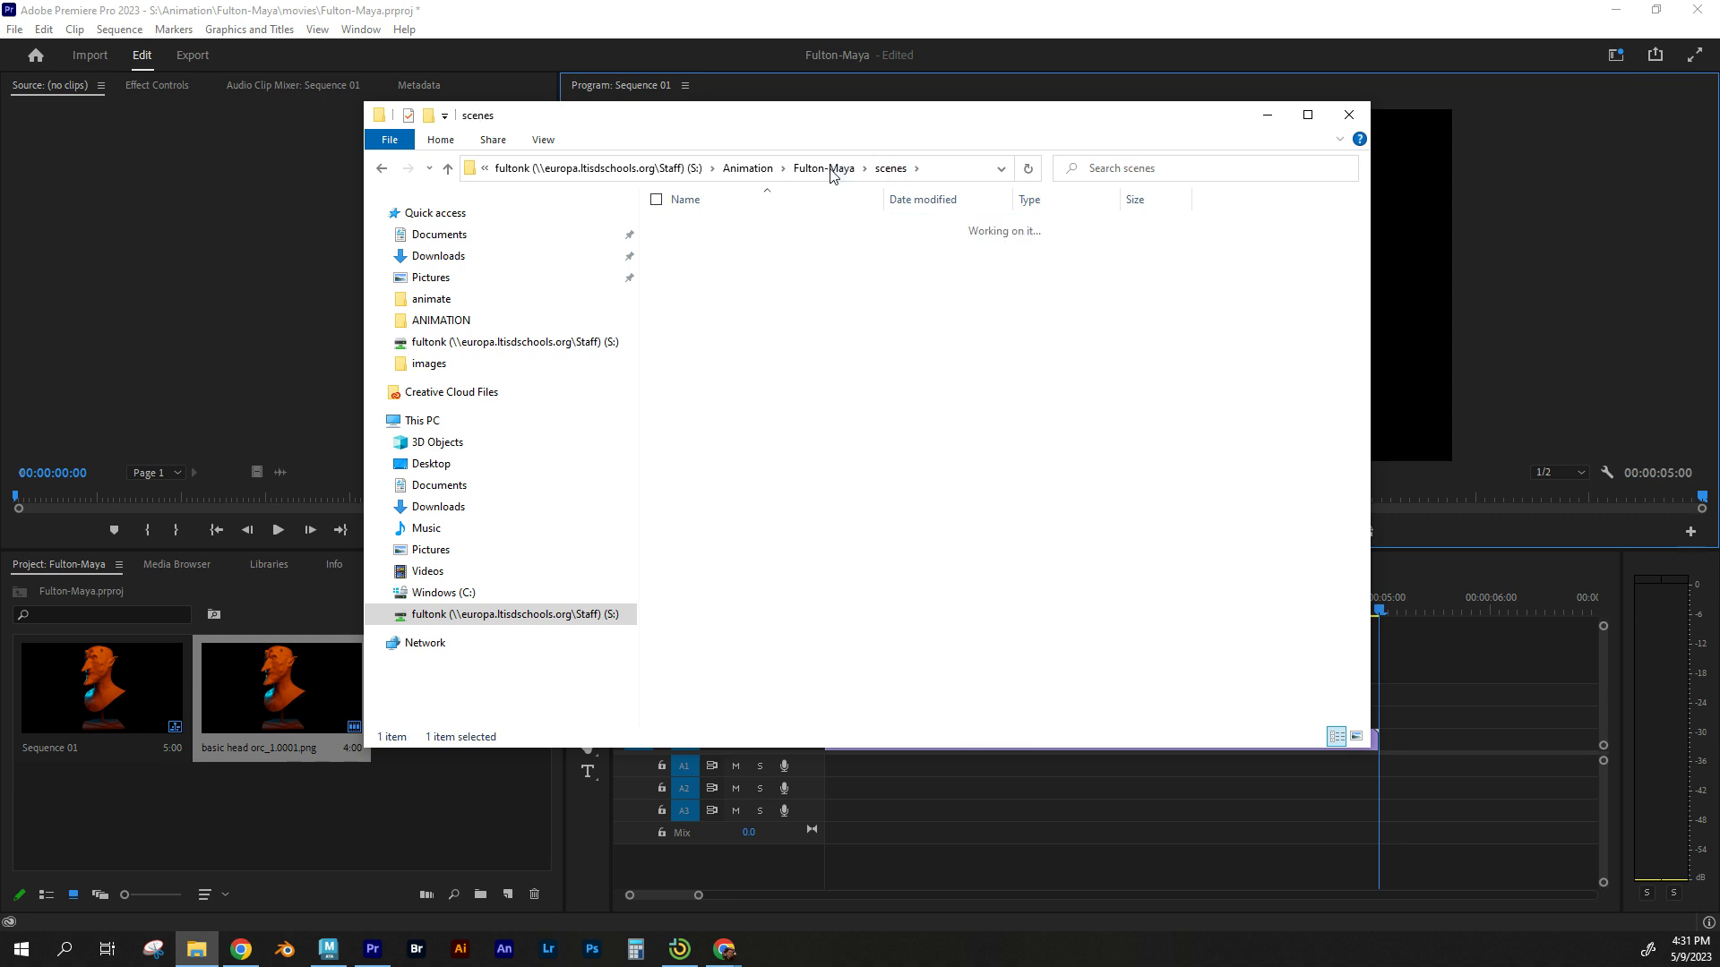
left_click(824, 169)
left_click(767, 169)
left_click(704, 177)
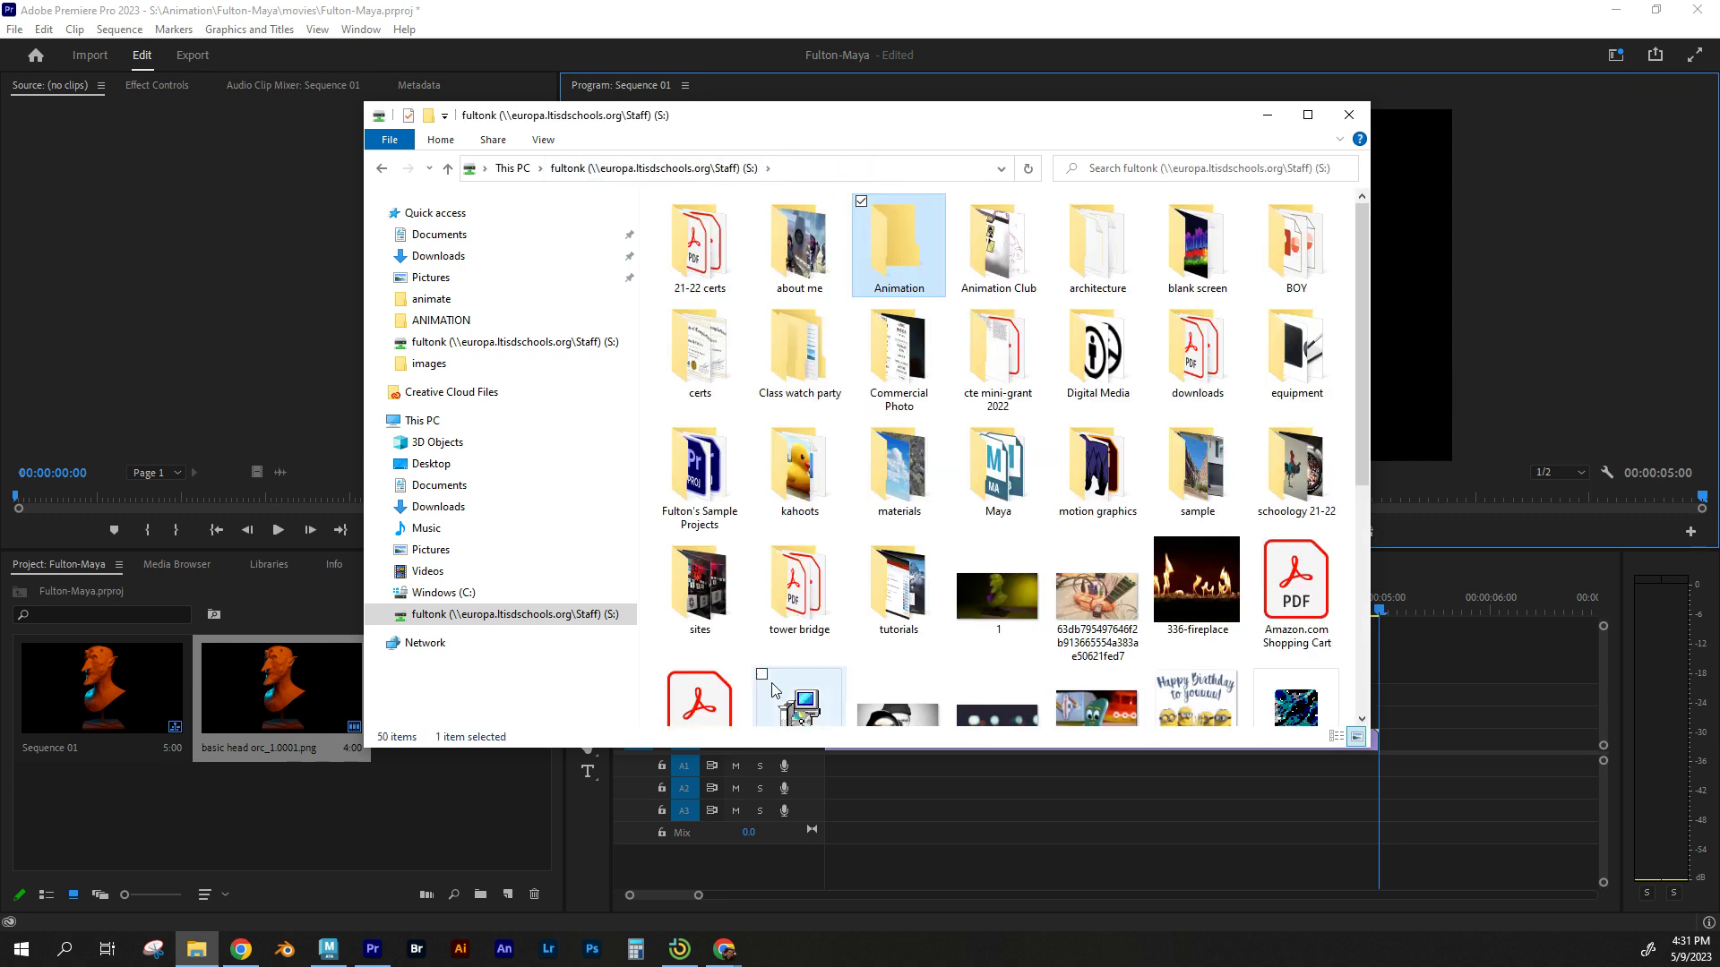
Close the Render Sequence options and save the Maya scene as Fulton-Maya.mb in S:\Animation\Fulton-Maya\scenes.
left_click(333, 955)
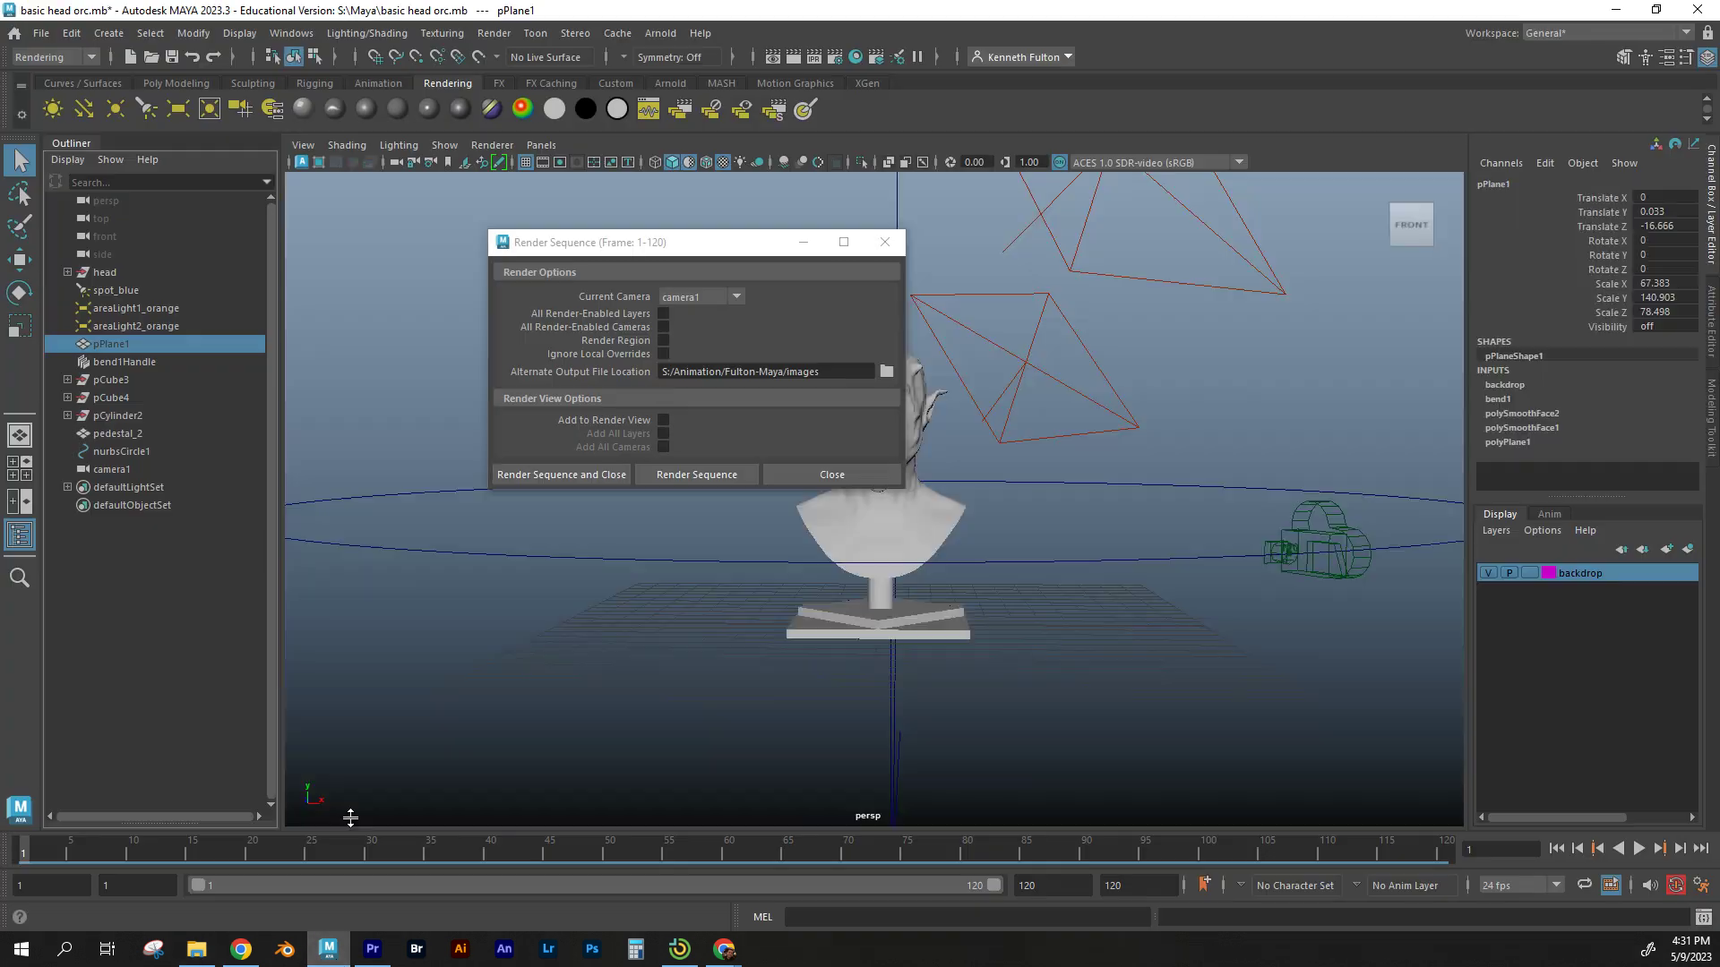
left_click(883, 244)
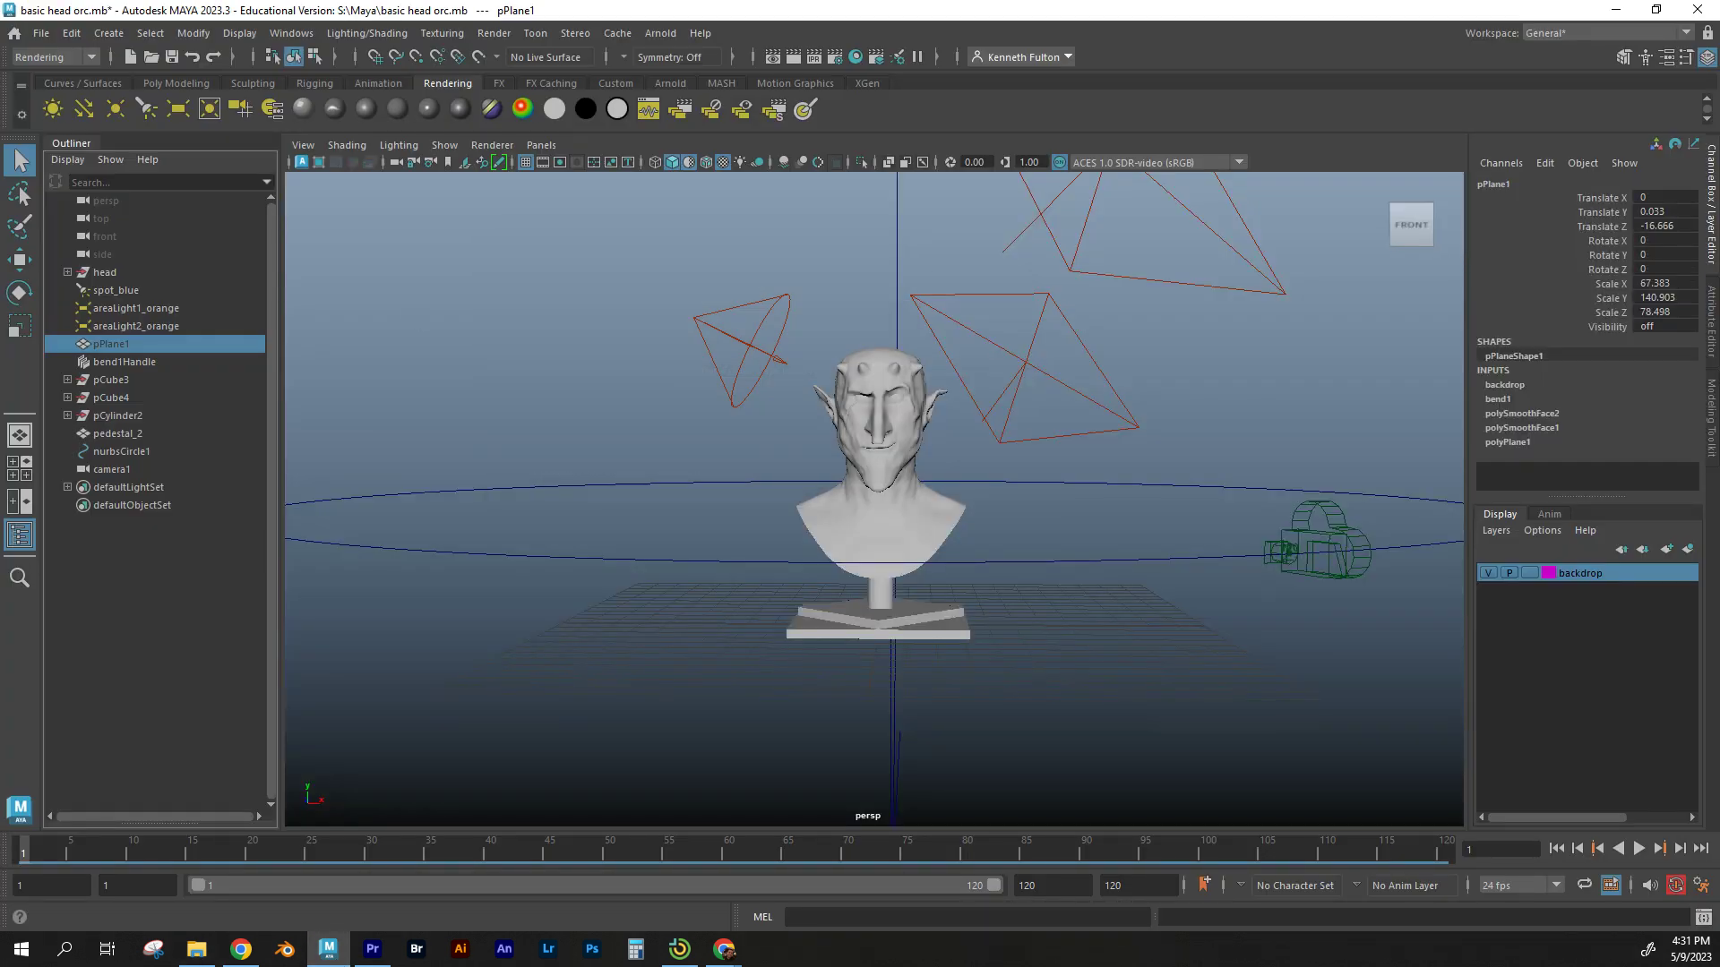
left_click(42, 36)
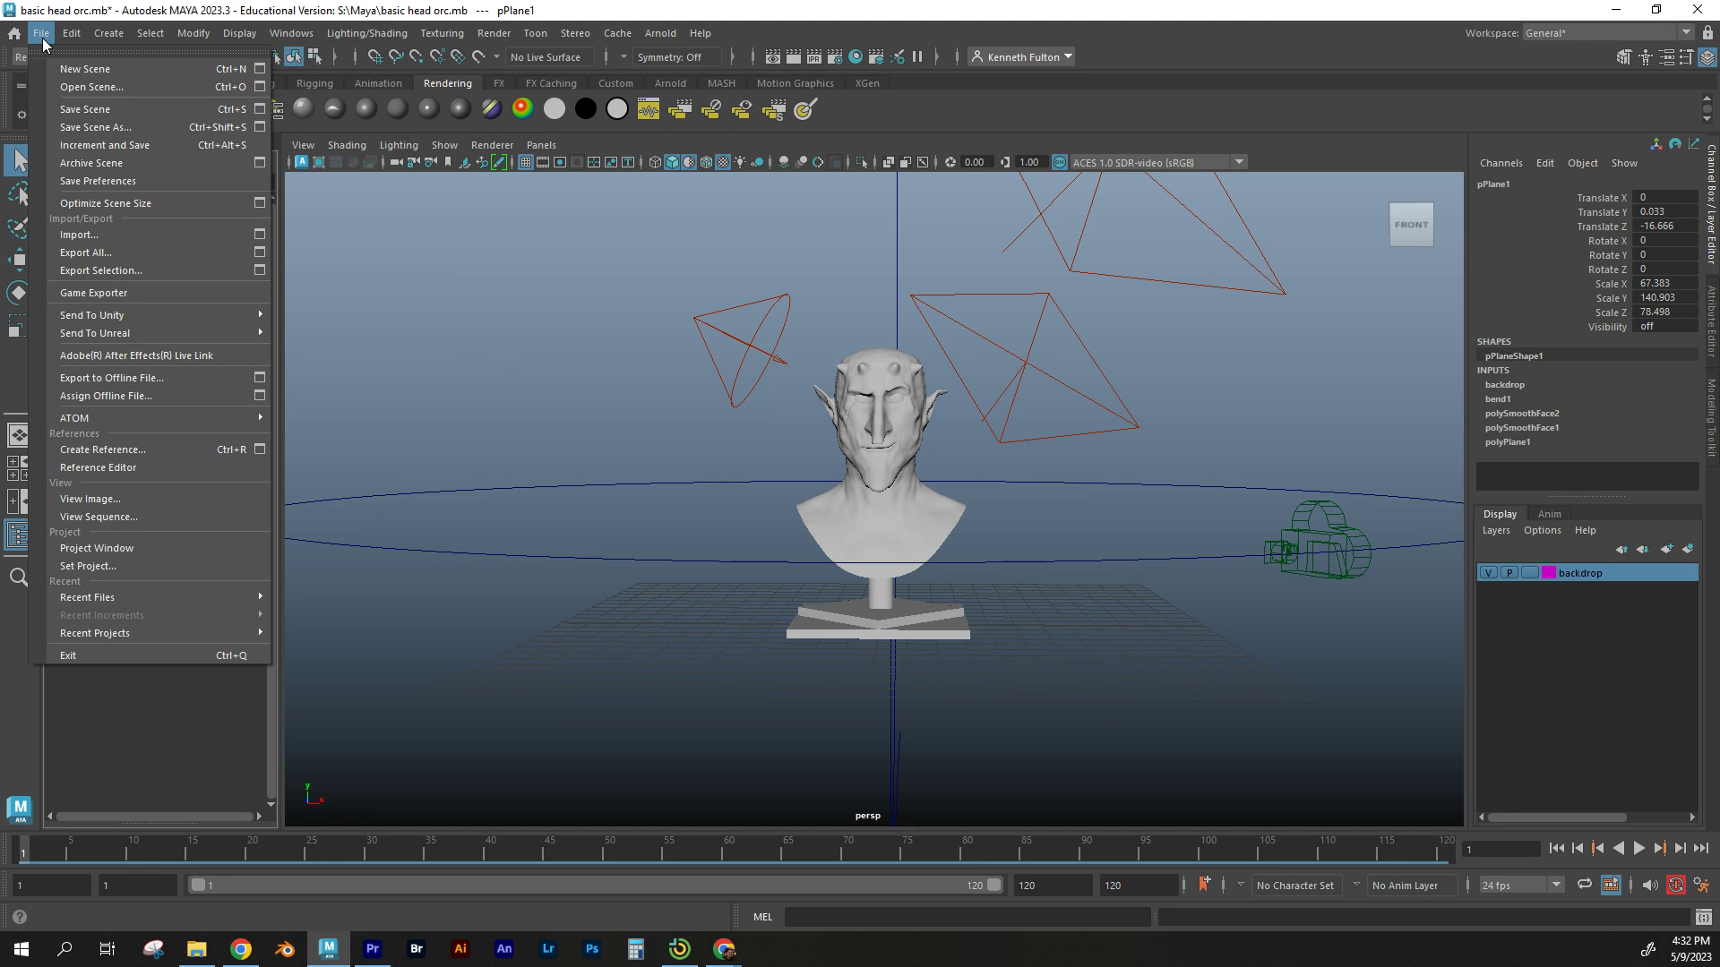
left_click(75, 128)
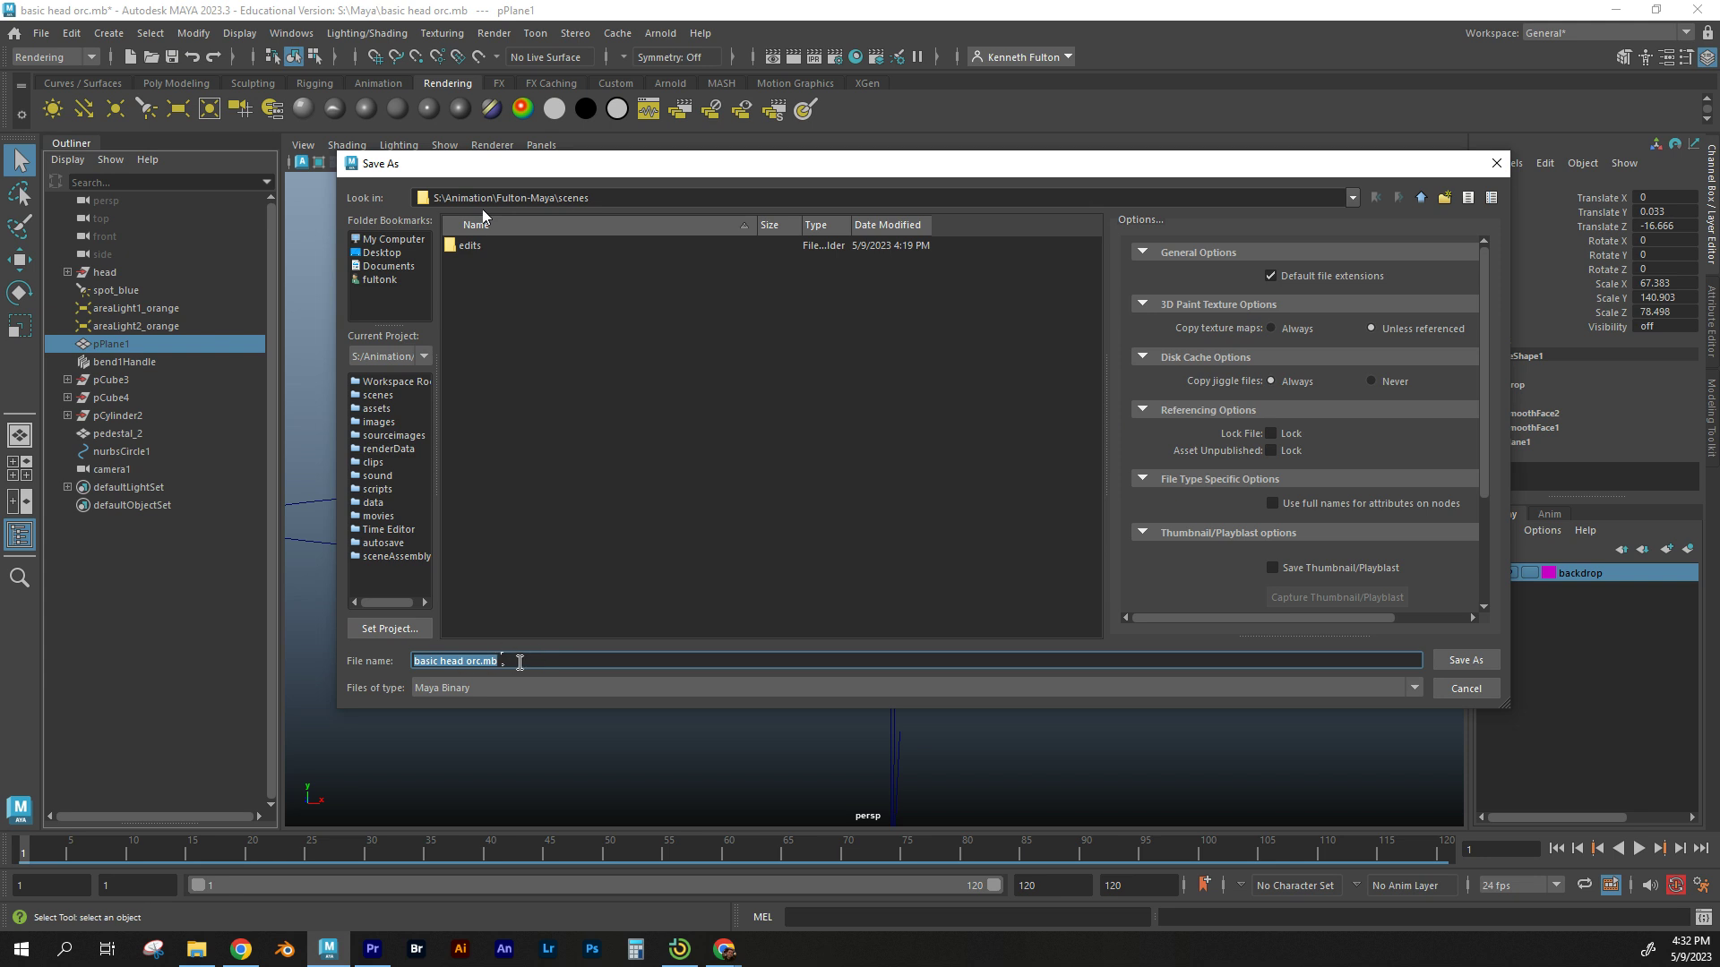
type("Fulton-Maya")
left_click(1469, 661)
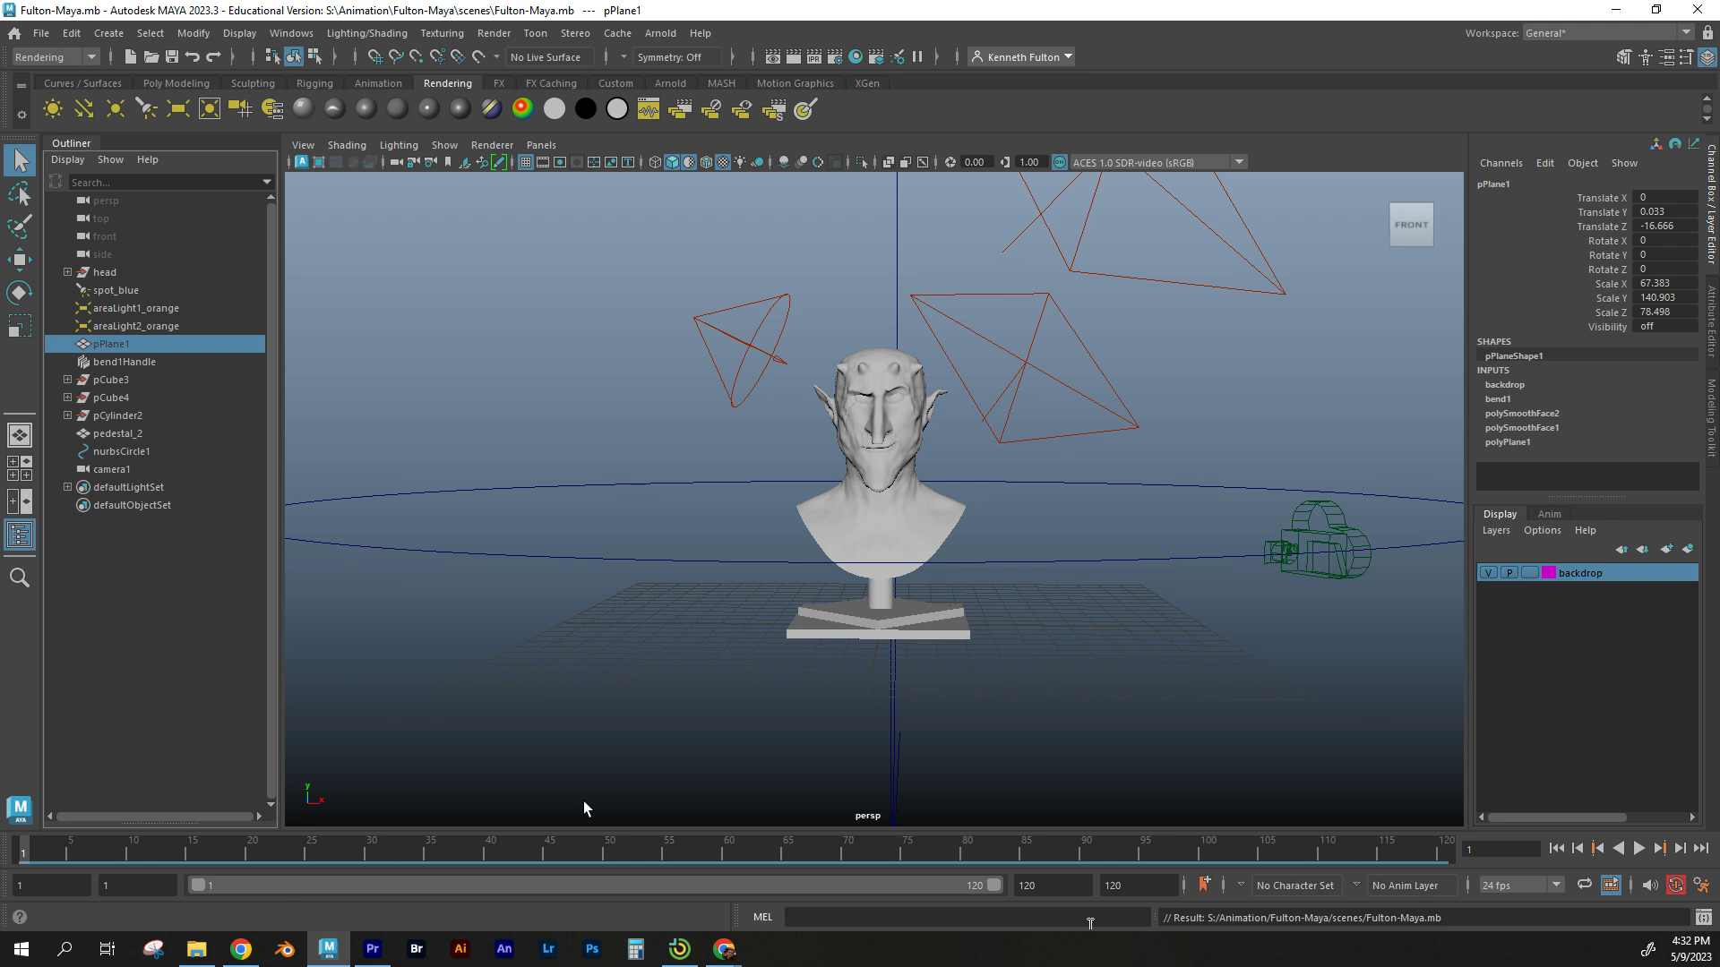
Browse to S:\Animation\Fulton-Maya and peek into the images folder of rendered frames.
left_click(195, 952)
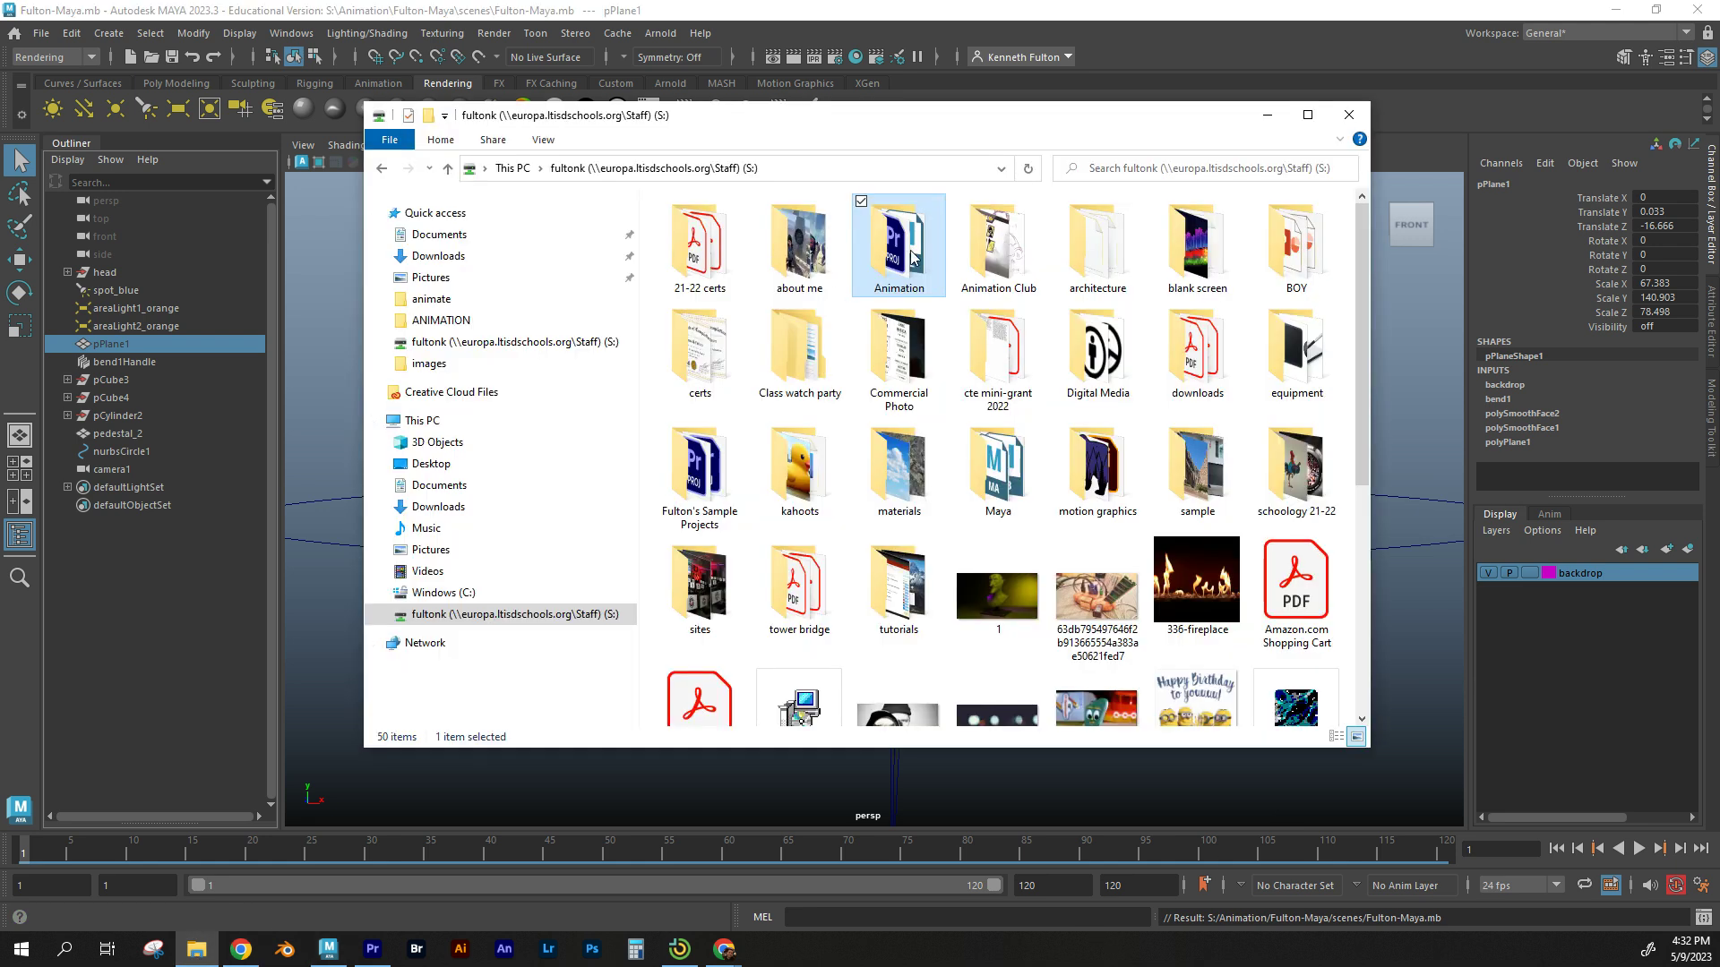
double_click(906, 259)
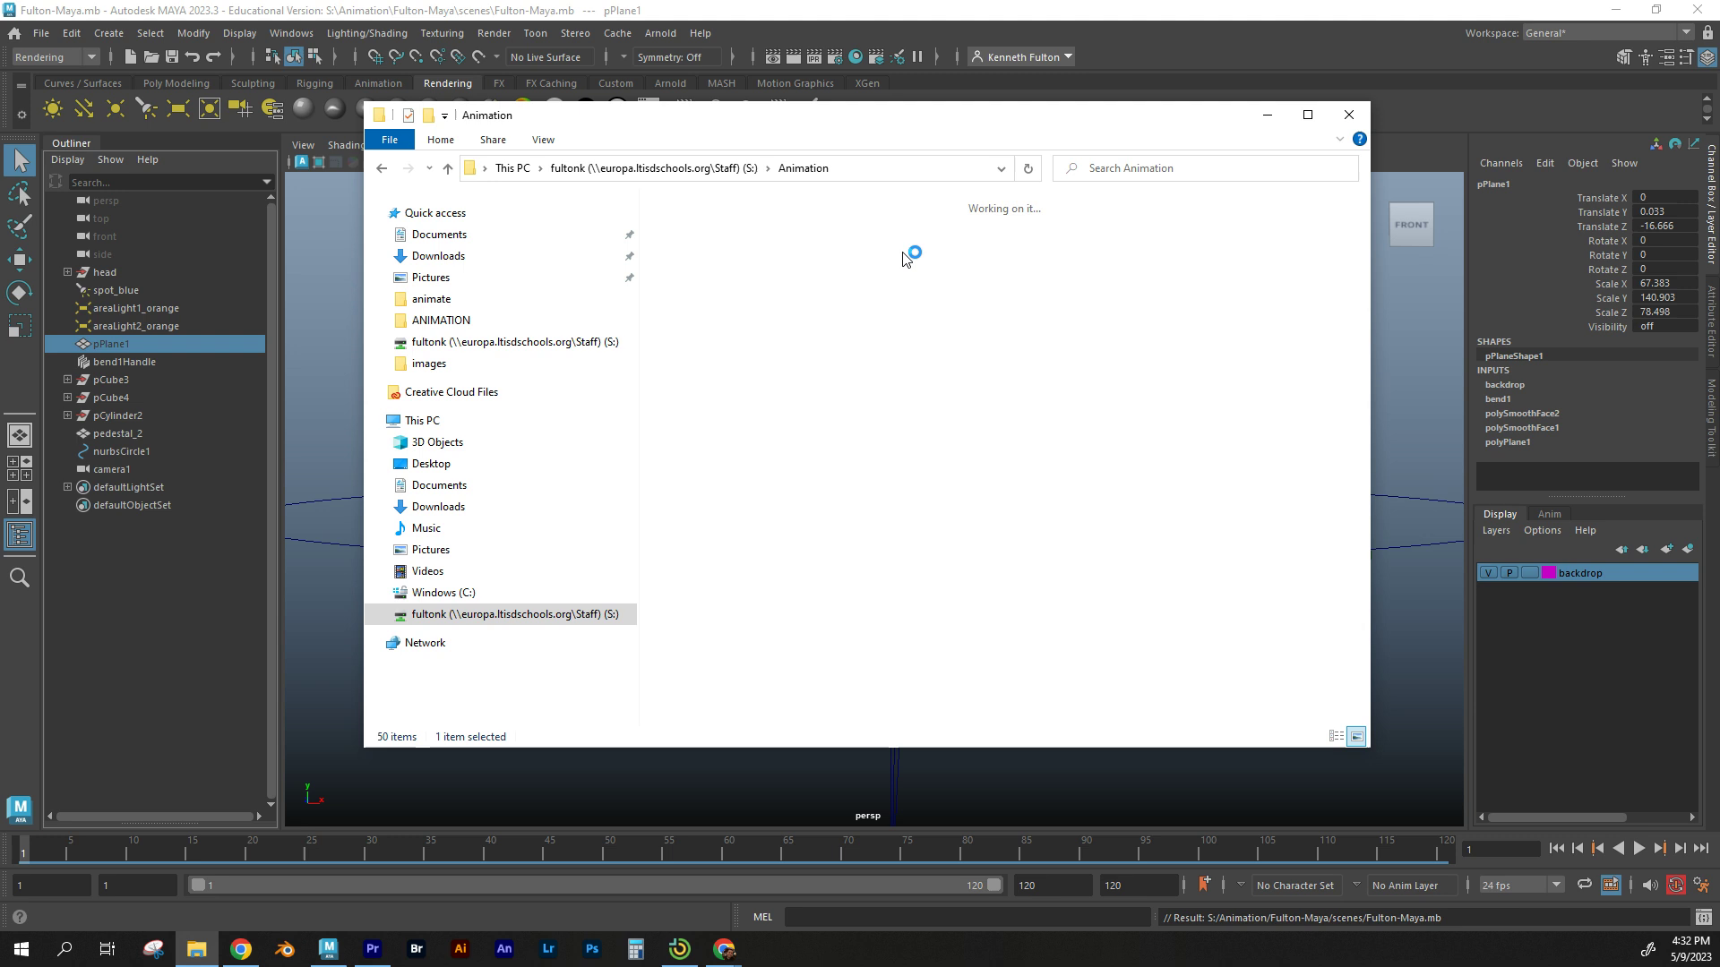
left_click(912, 394)
double_click(912, 394)
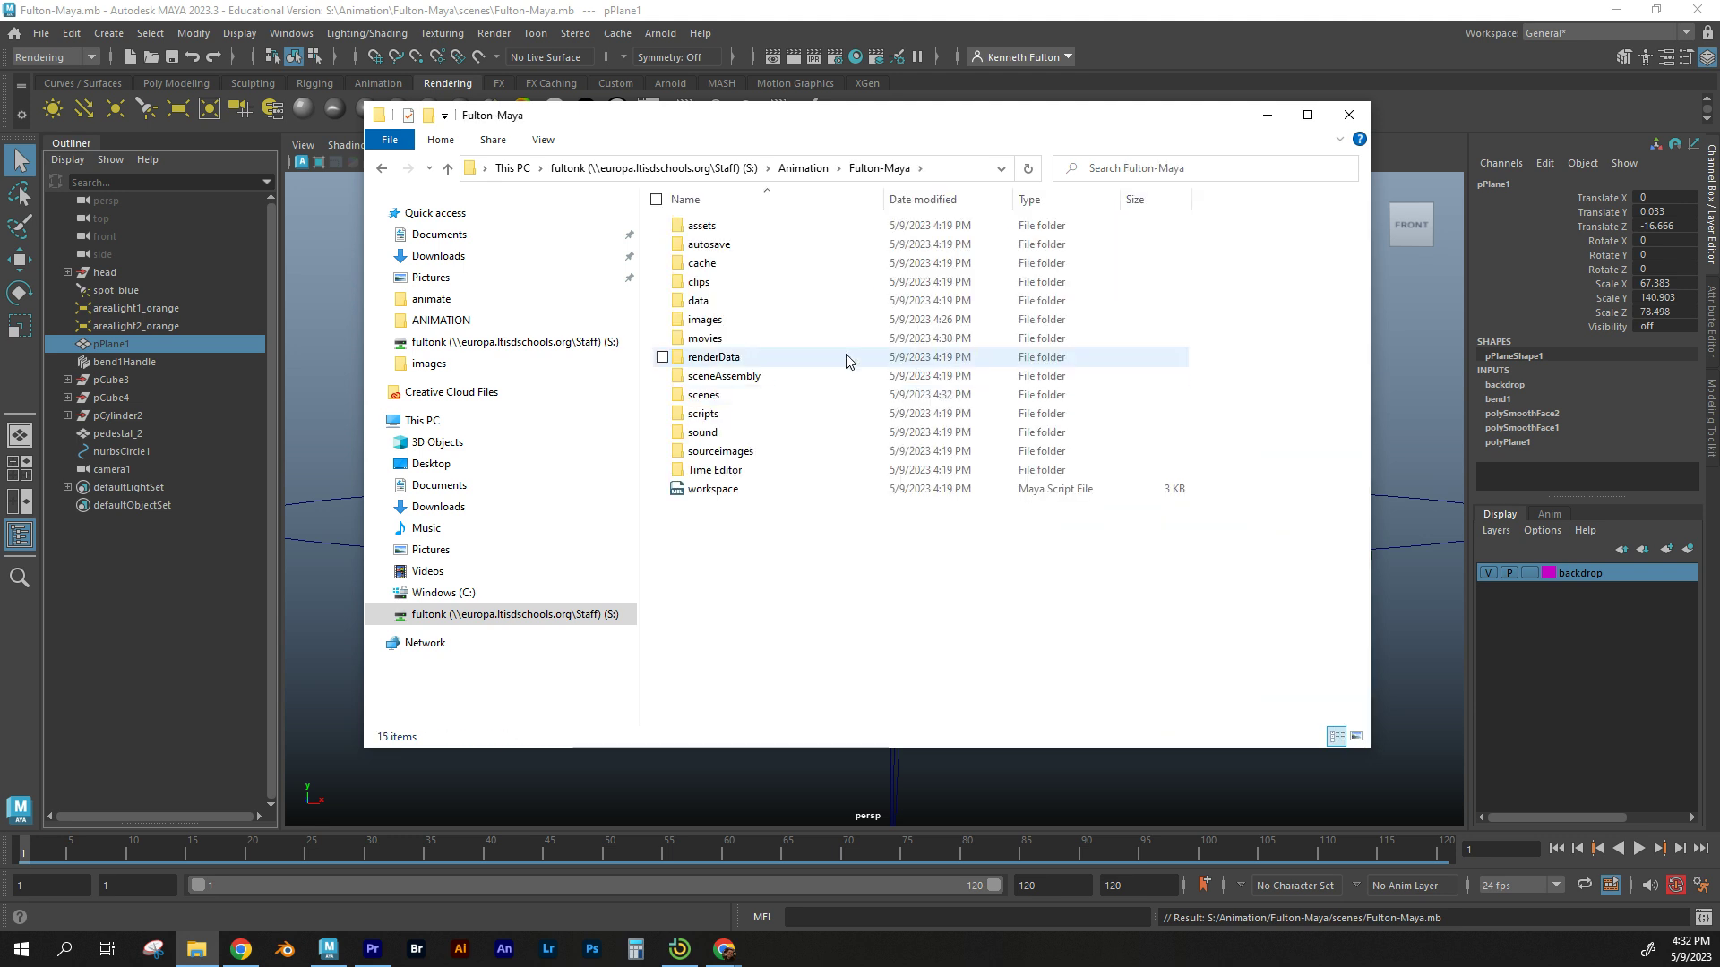
left_click(720, 323)
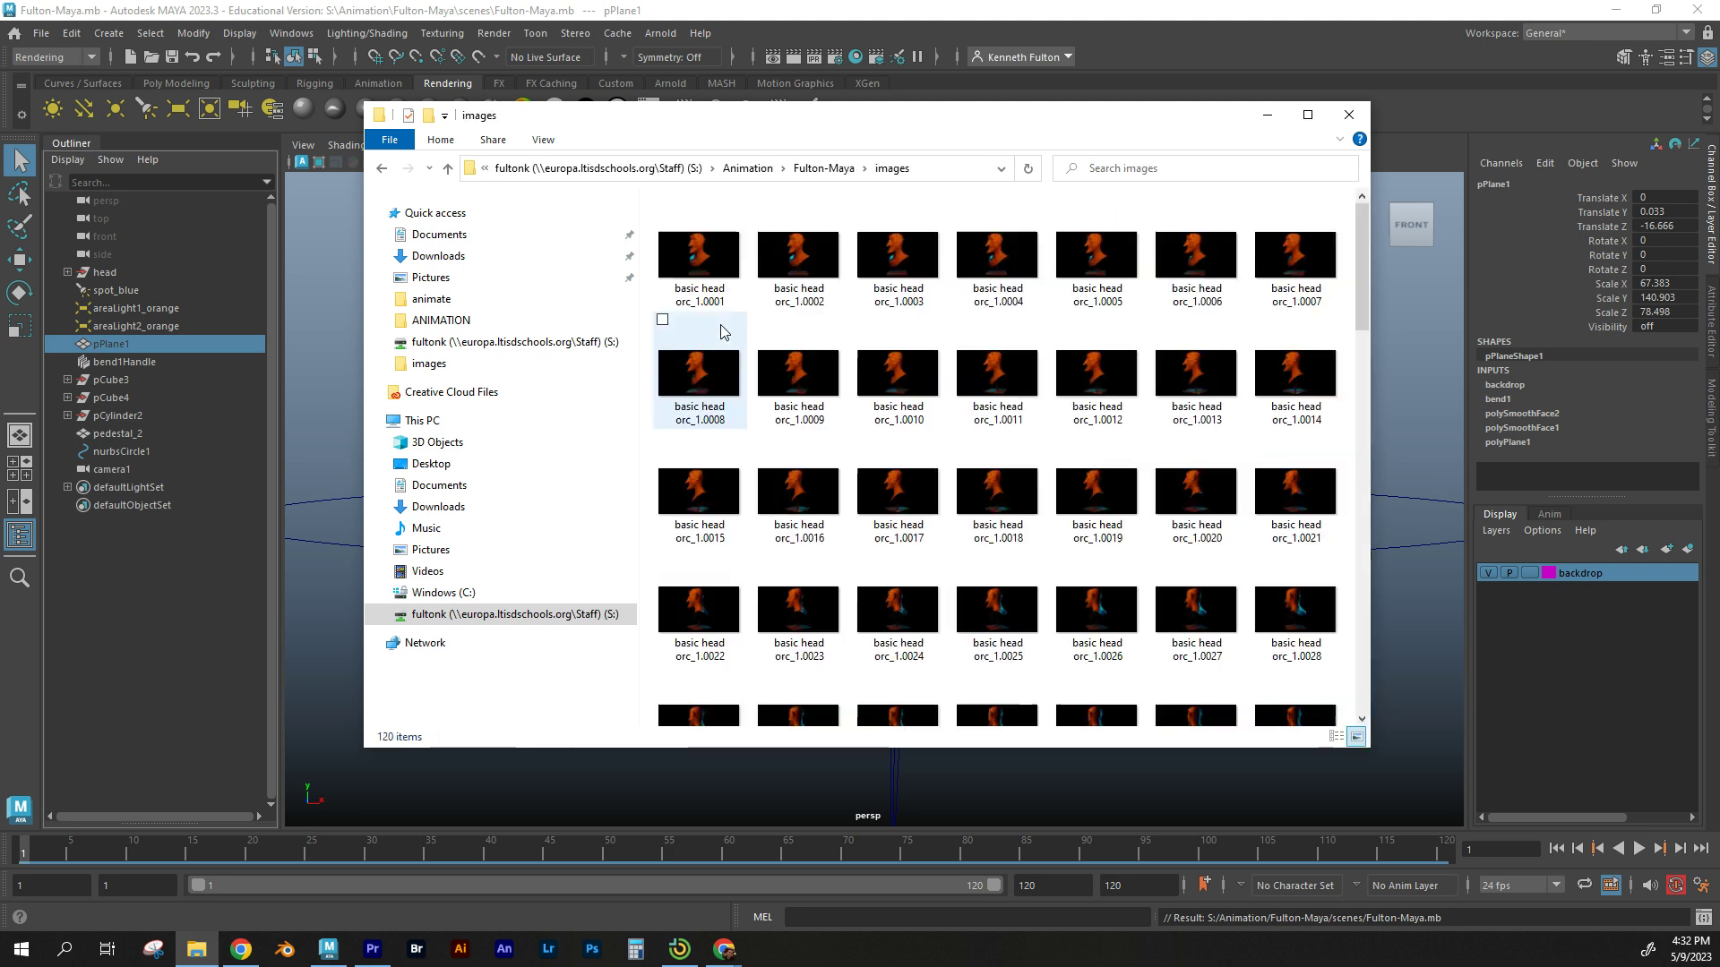
left_click(817, 169)
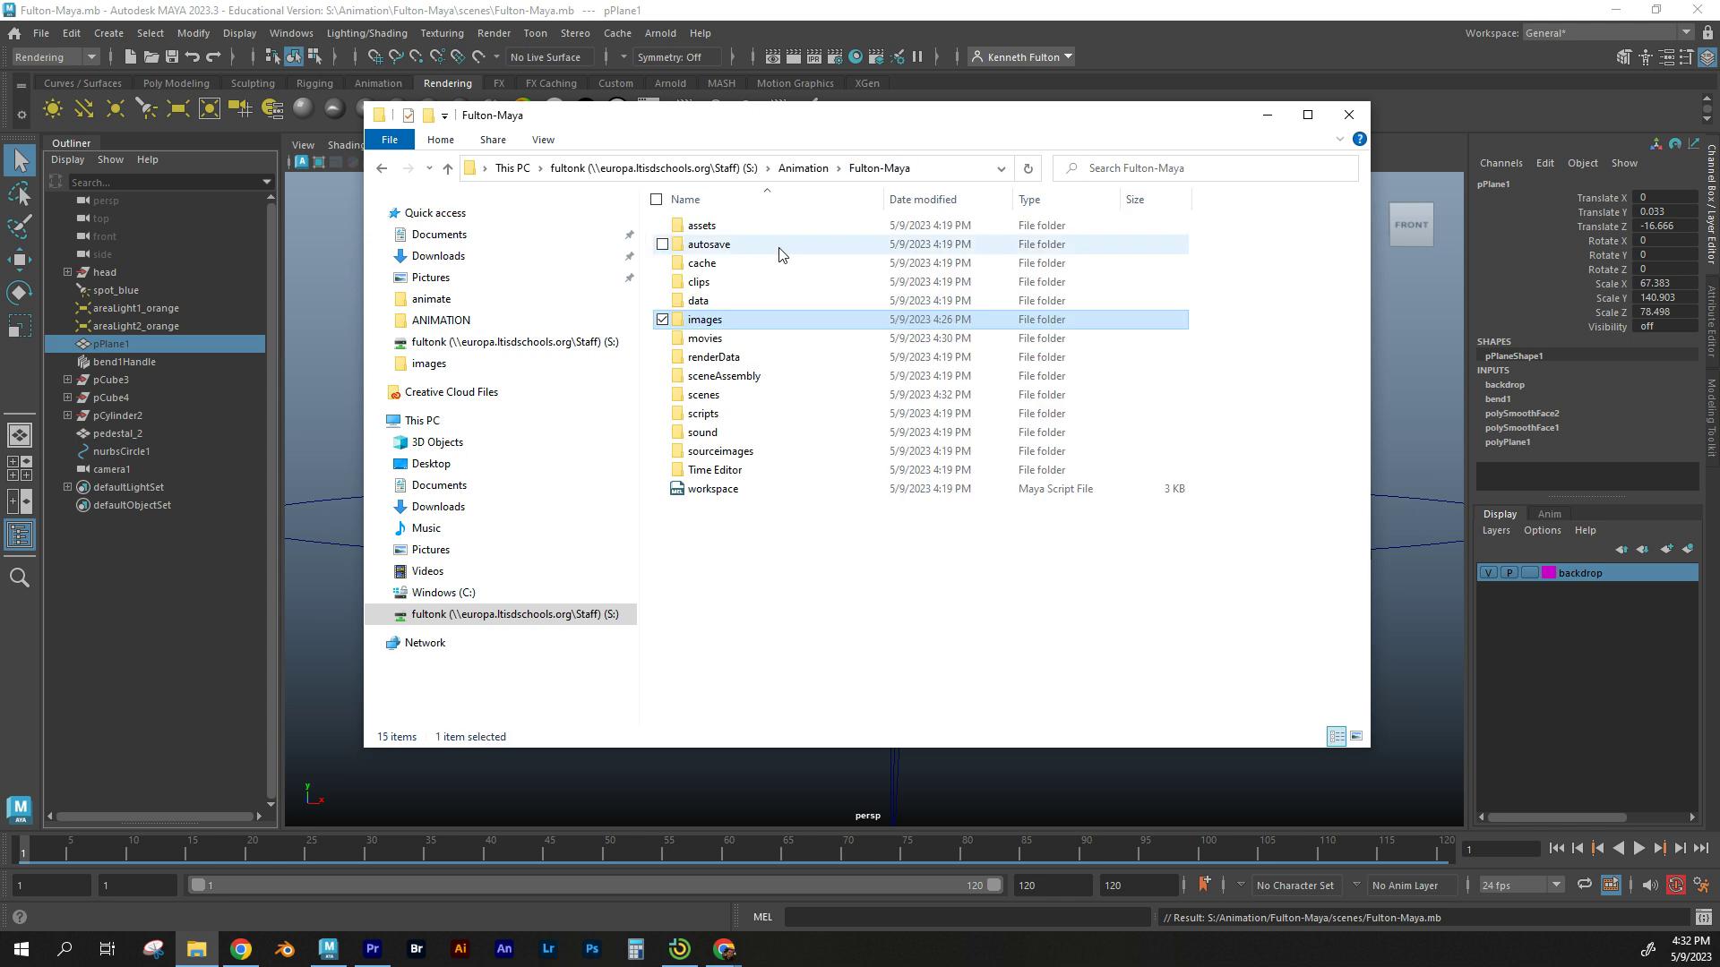
Check the movies folder, then open scenes and select the saved 3,964 KB Fulton-Maya.mb.
double_click(707, 337)
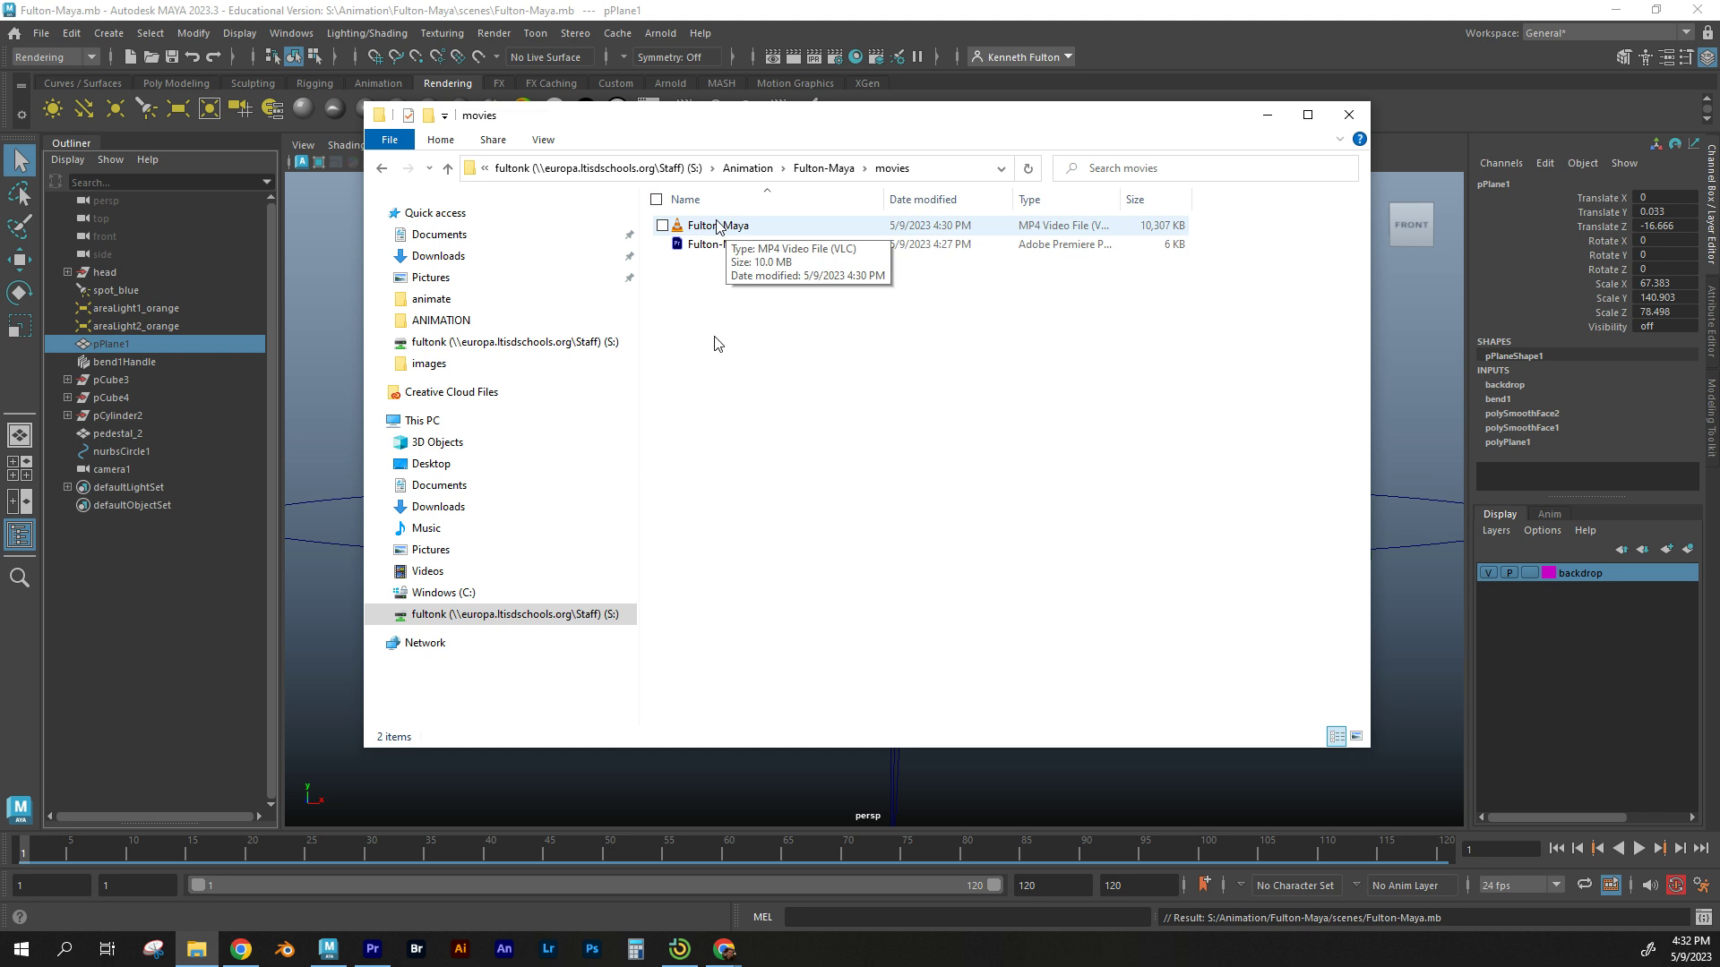
left_click(824, 169)
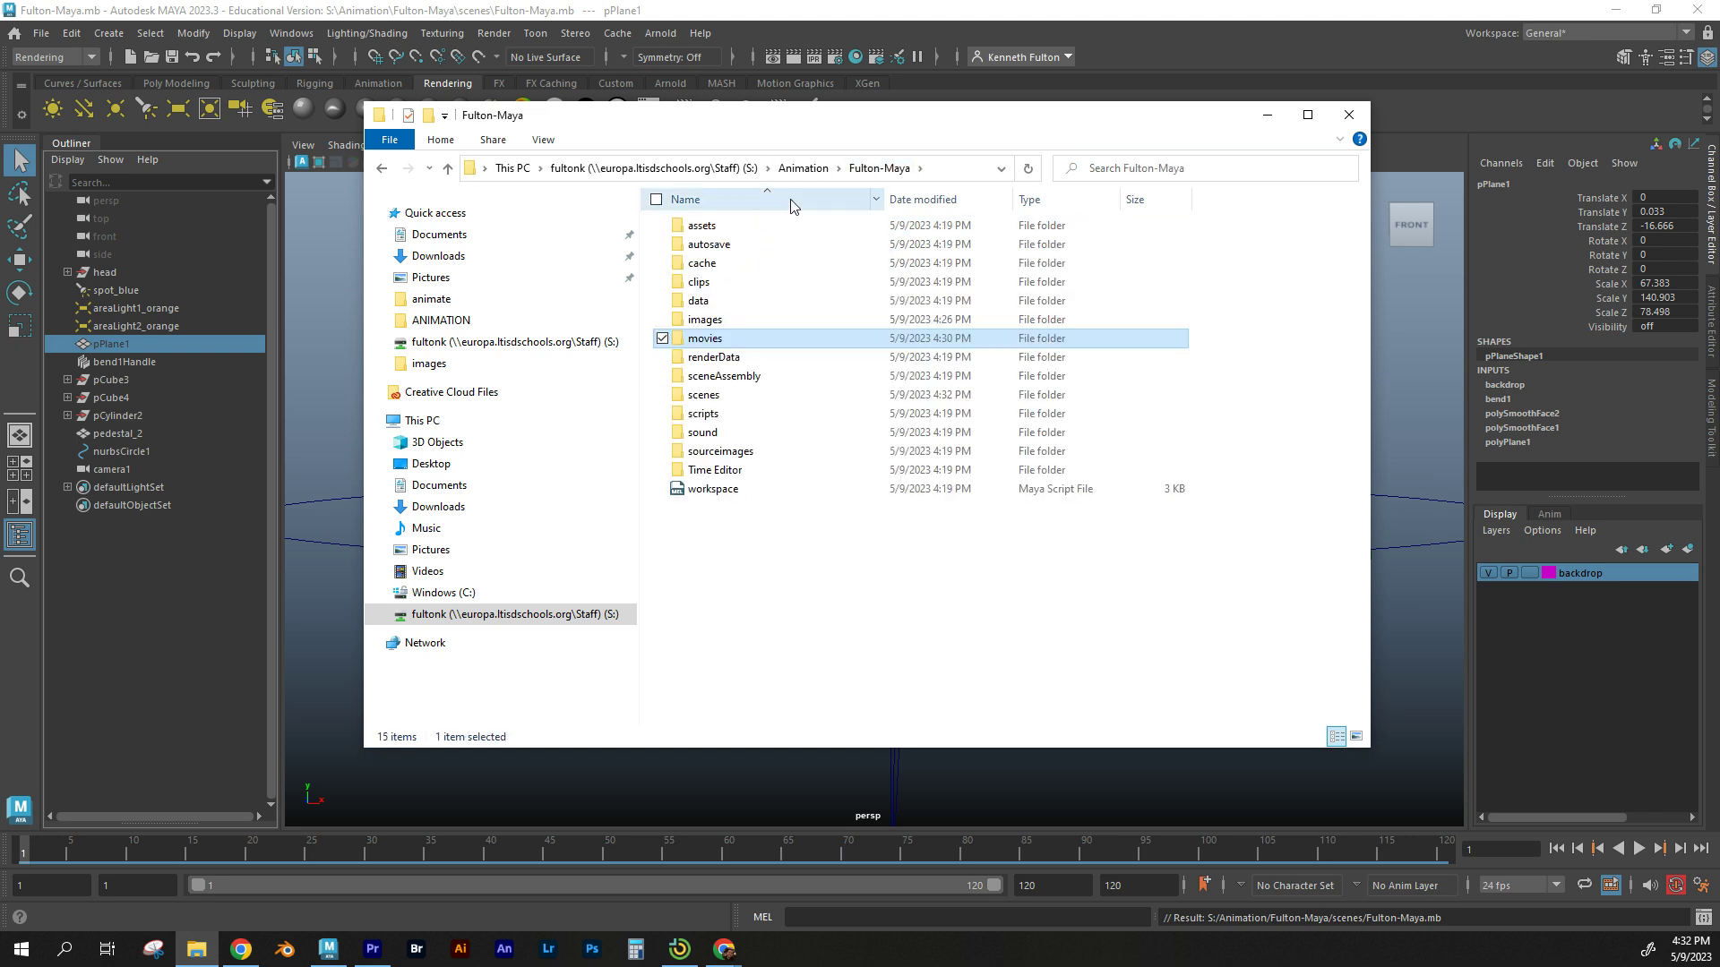
double_click(703, 394)
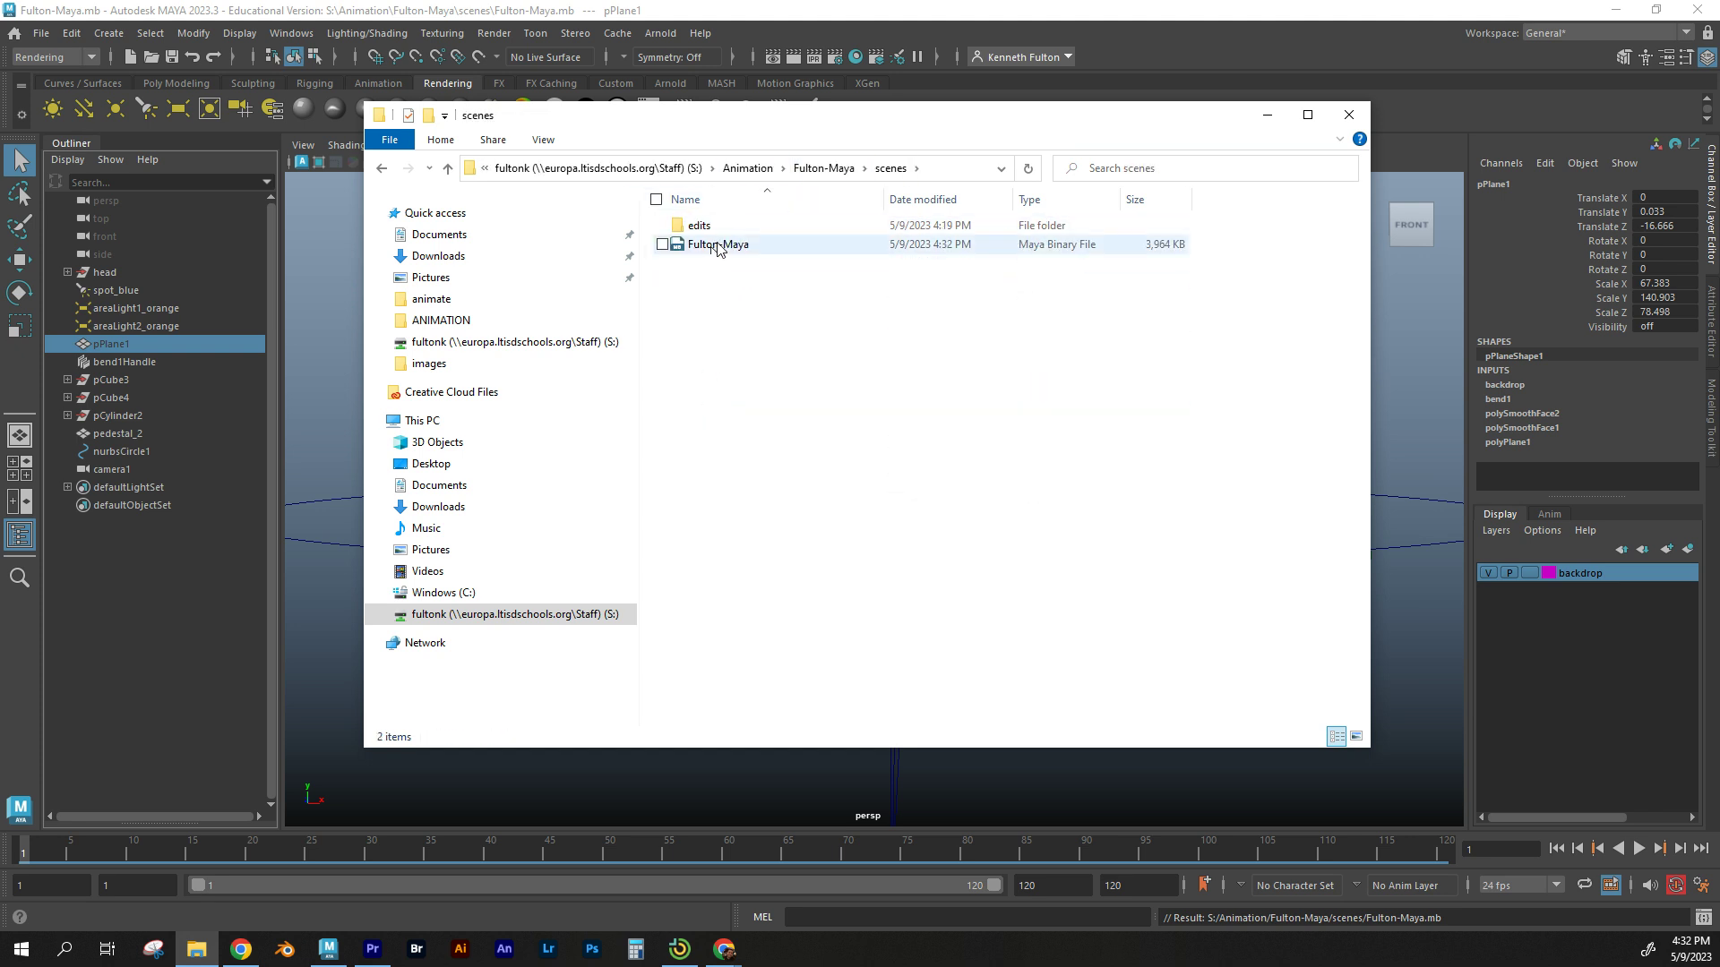
left_click(716, 247)
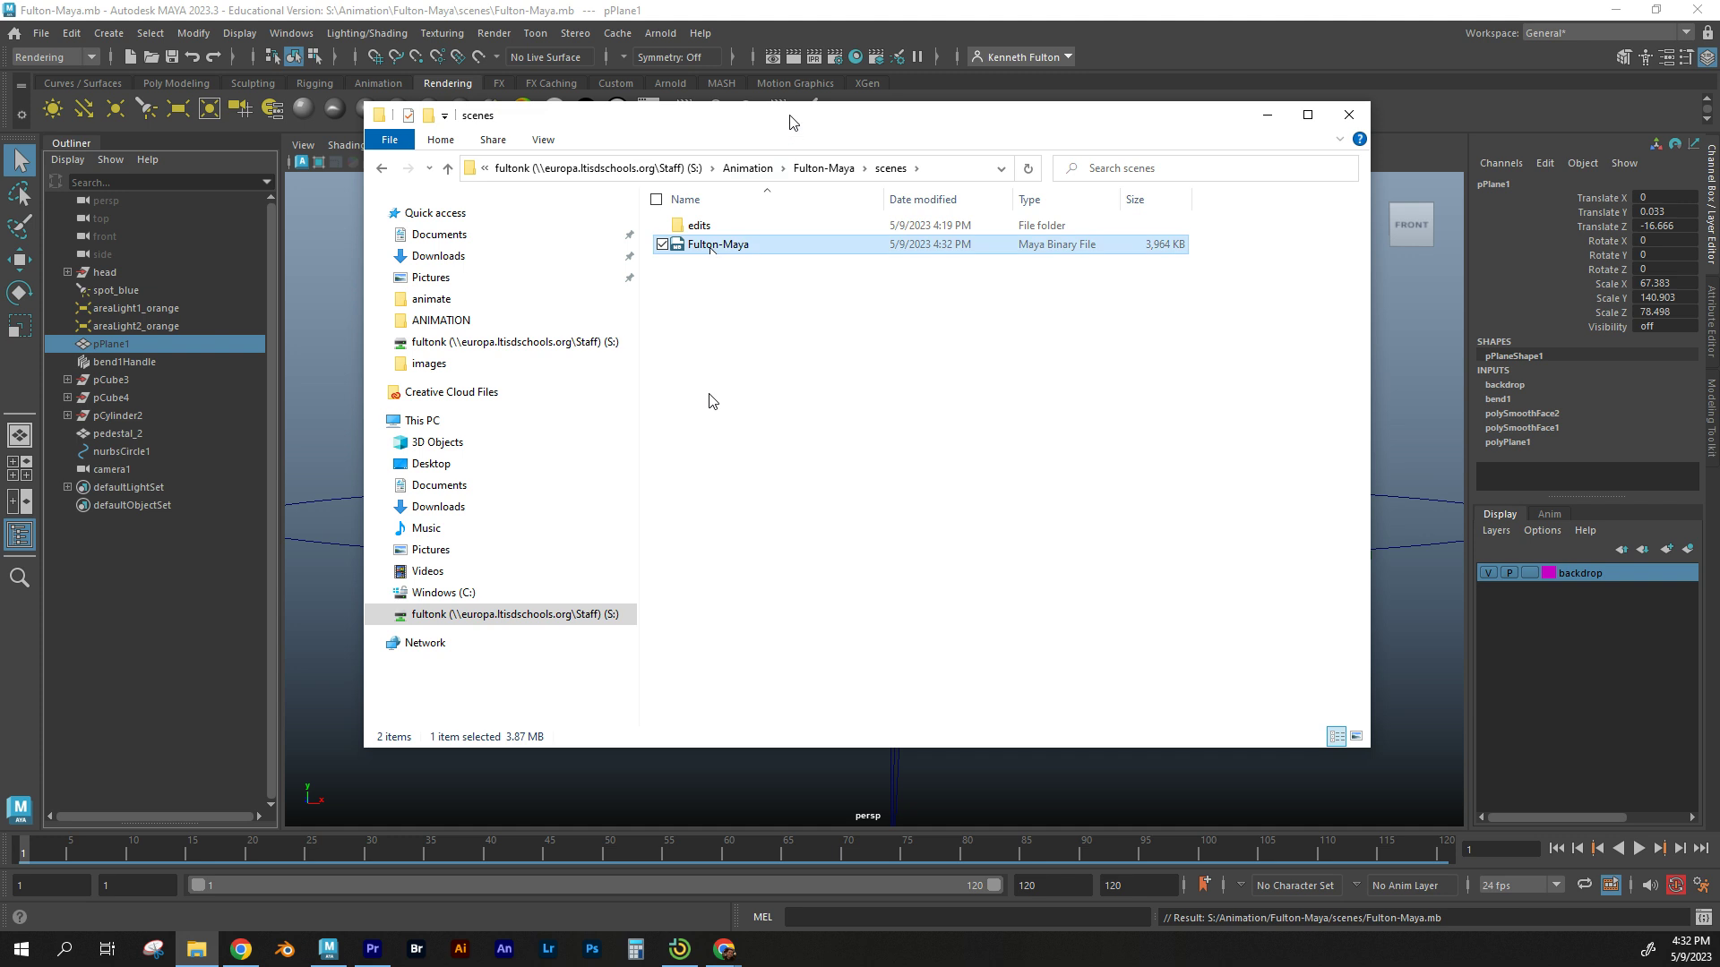
Move the Explorer window aside, recheck the Fulton-Maya movies folder, then go up to Animation.
left_click_drag(790, 123, 881, 255)
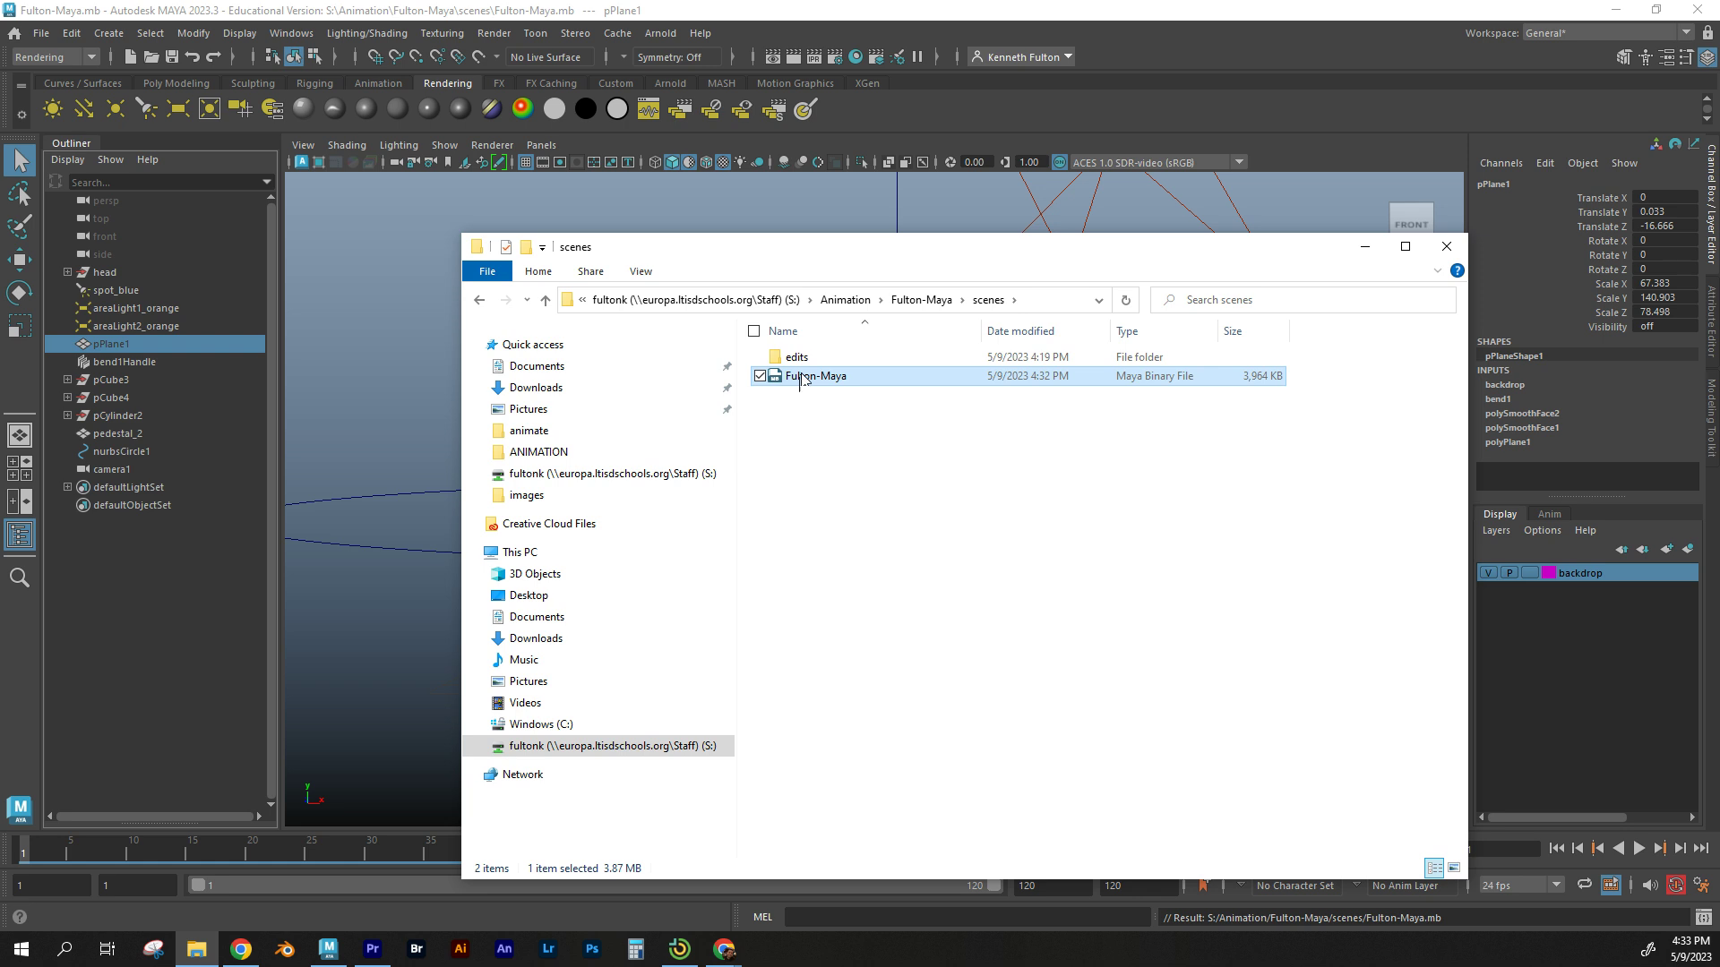
left_click(921, 299)
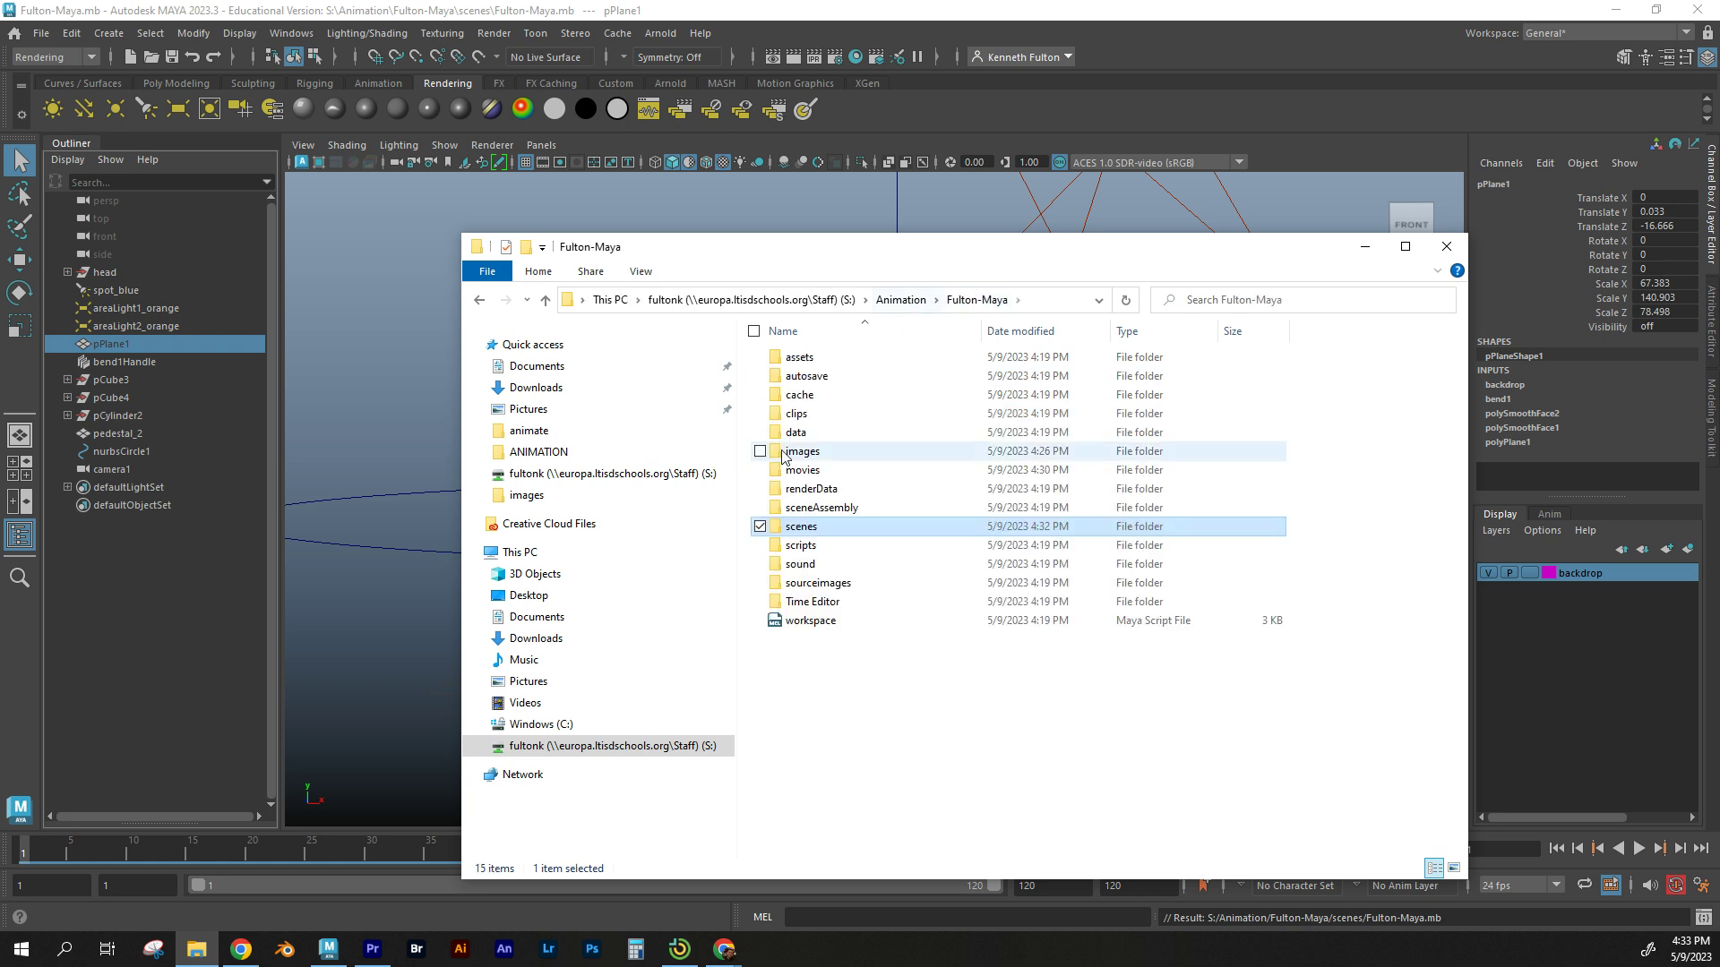
double_click(820, 471)
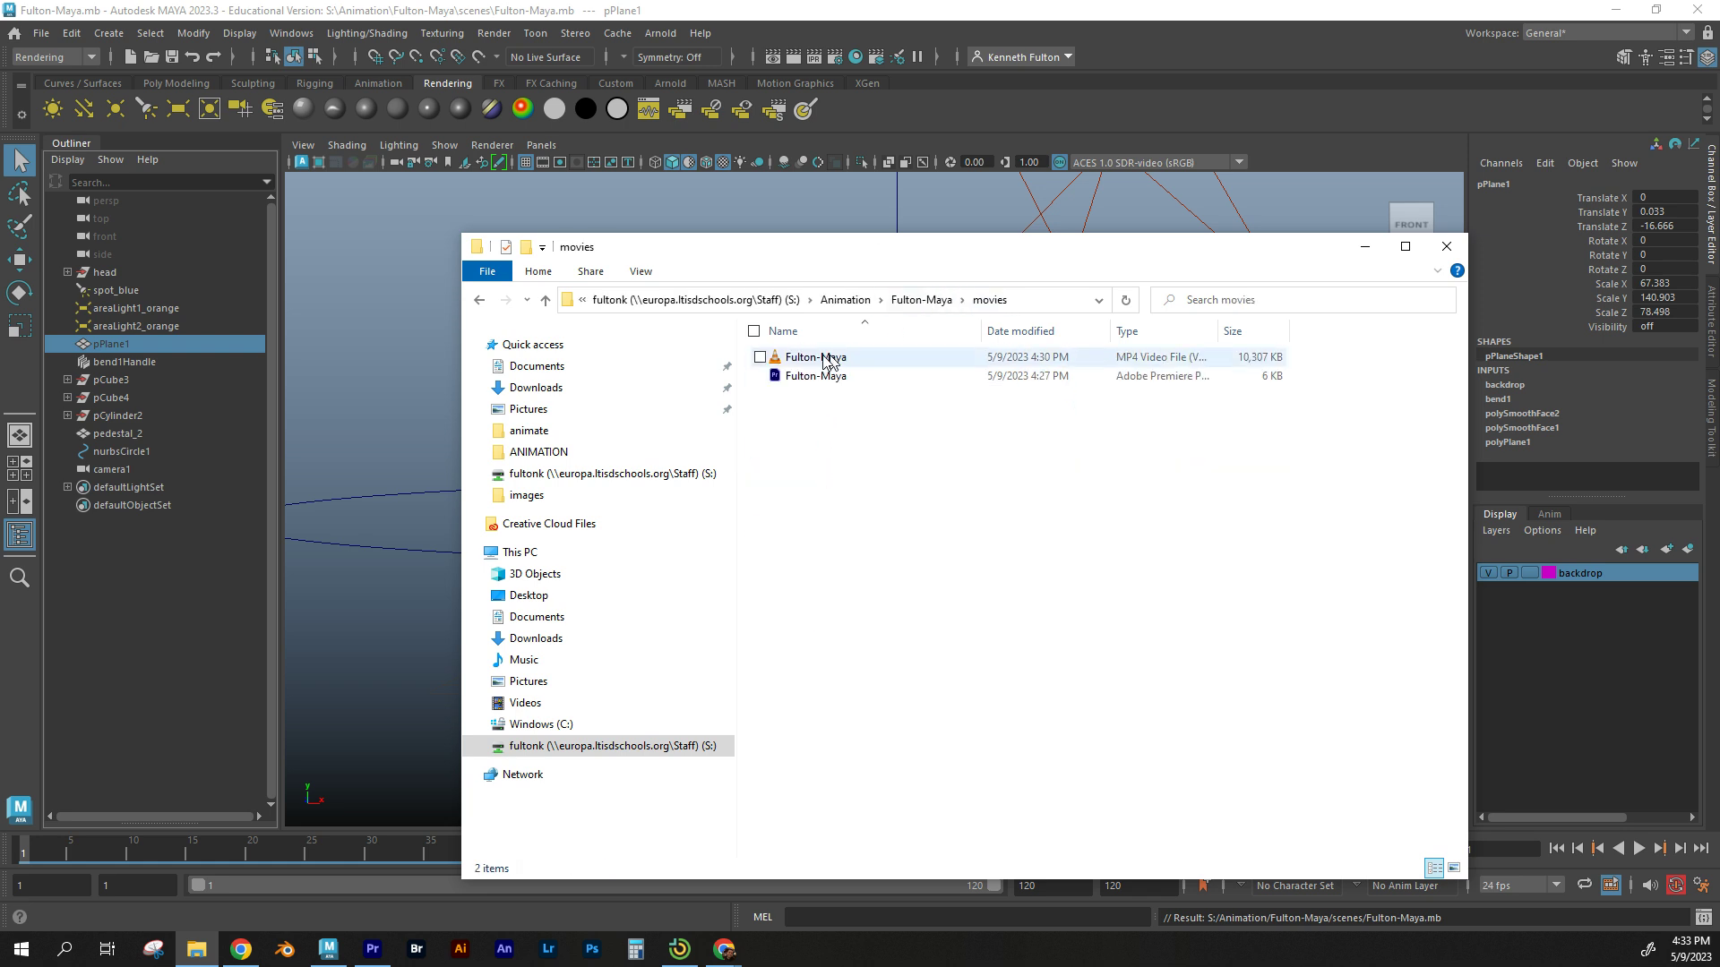
left_click(845, 299)
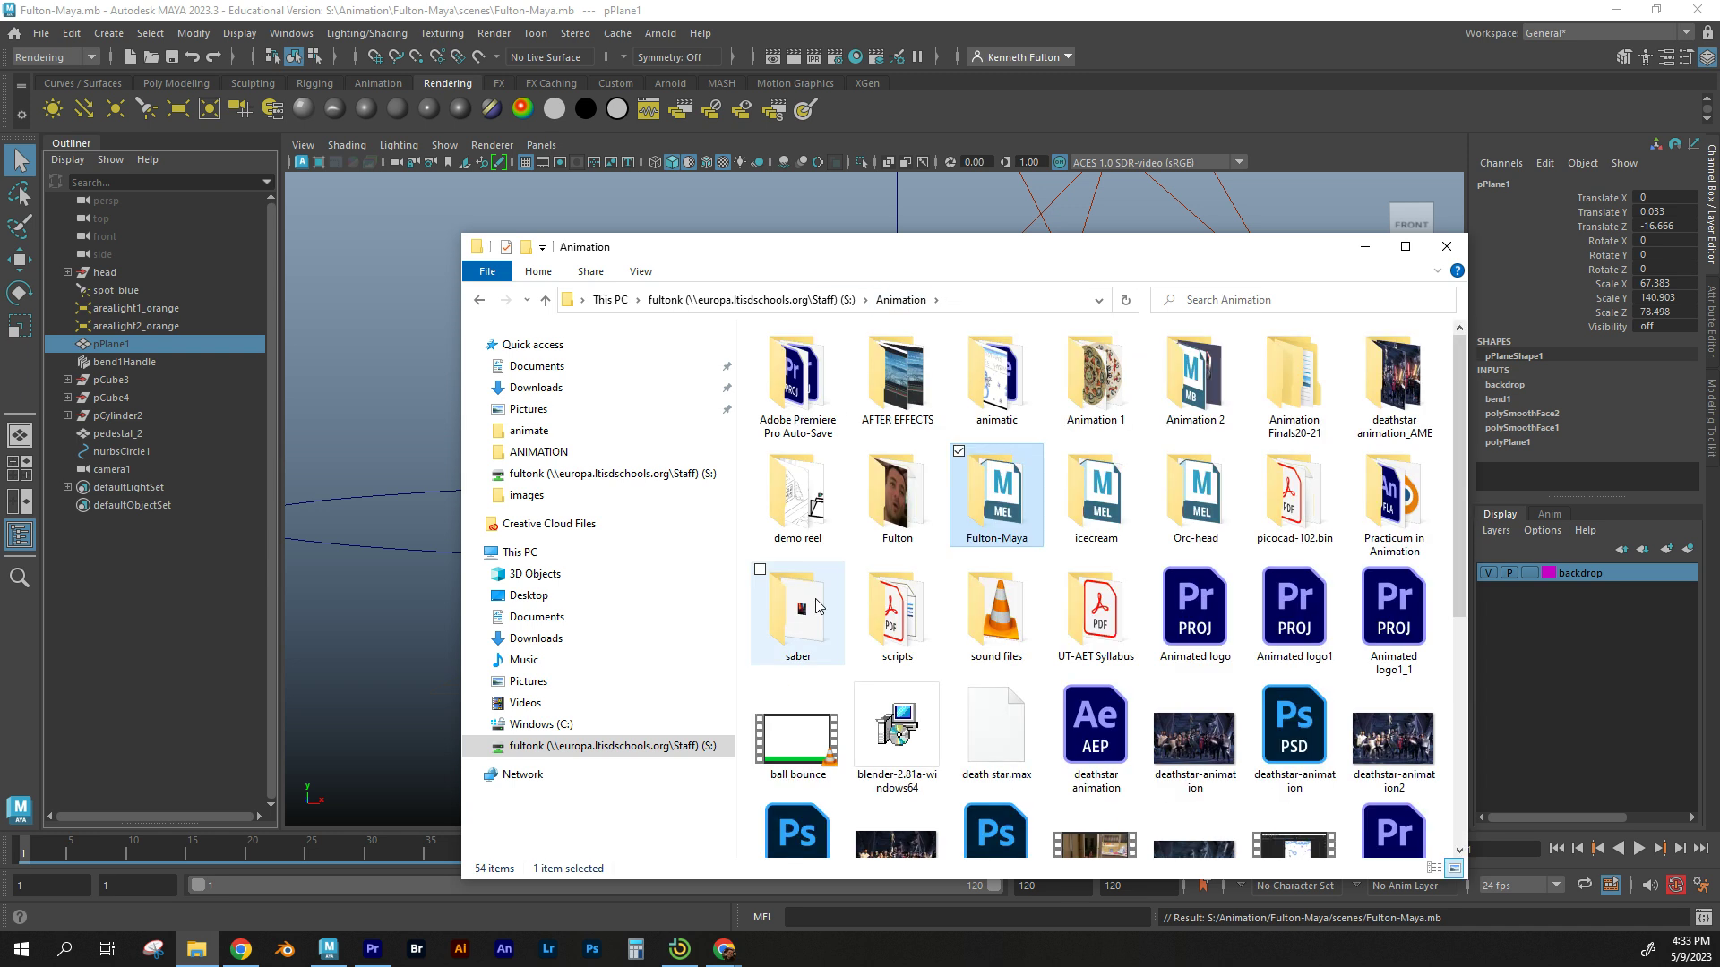